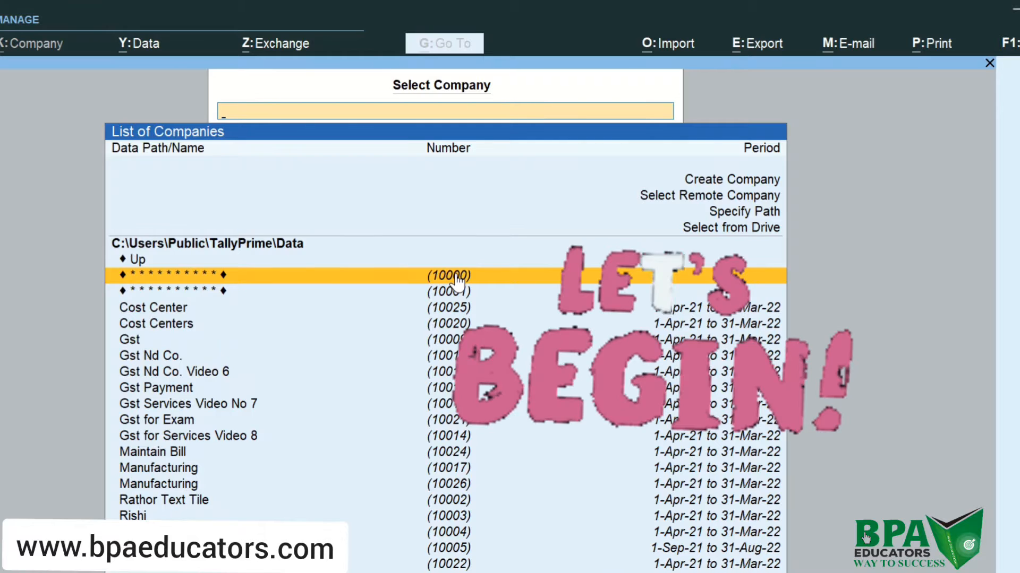
Create a company named Purchase Order with Delhi as its state
{"action": "key", "text": "Up"}
{"action": "key", "text": "Up"}
{"action": "key", "text": "Up"}
{"action": "key", "text": "Up"}
{"action": "key", "text": "Up"}
{"action": "key", "text": "Up"}
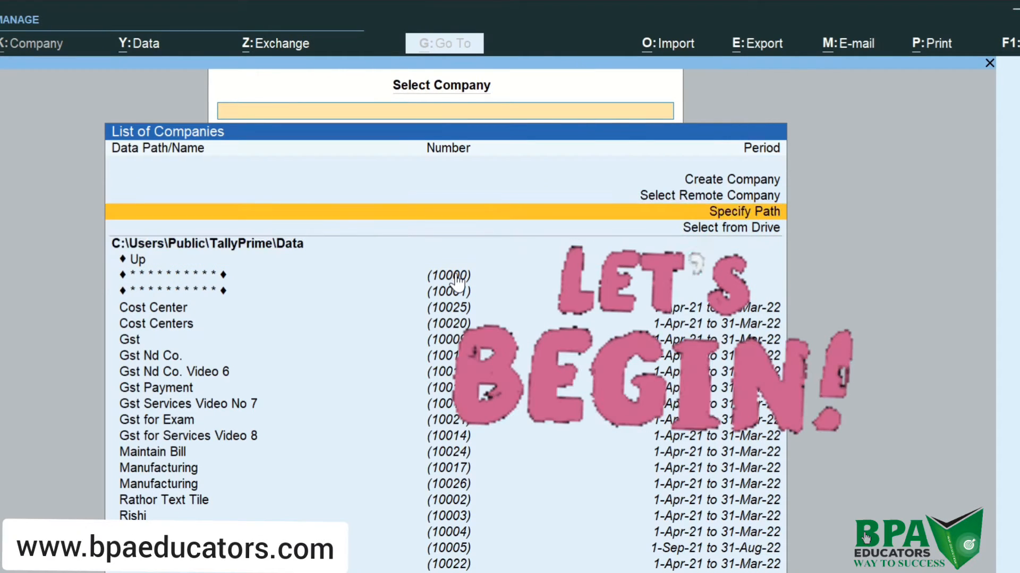
{"action": "key", "text": "Return"}
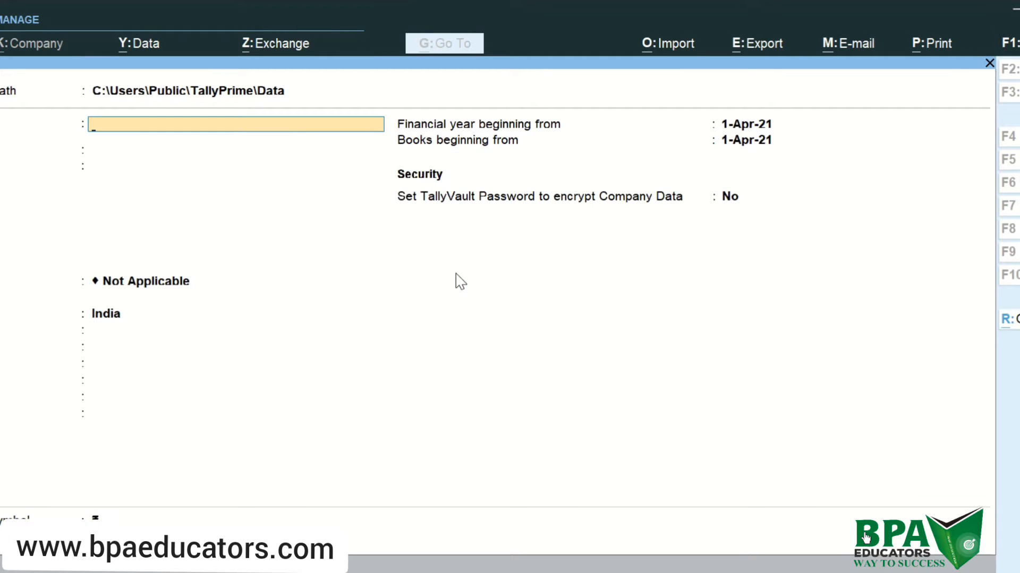
{"action": "type", "text": "Purchase Order"}
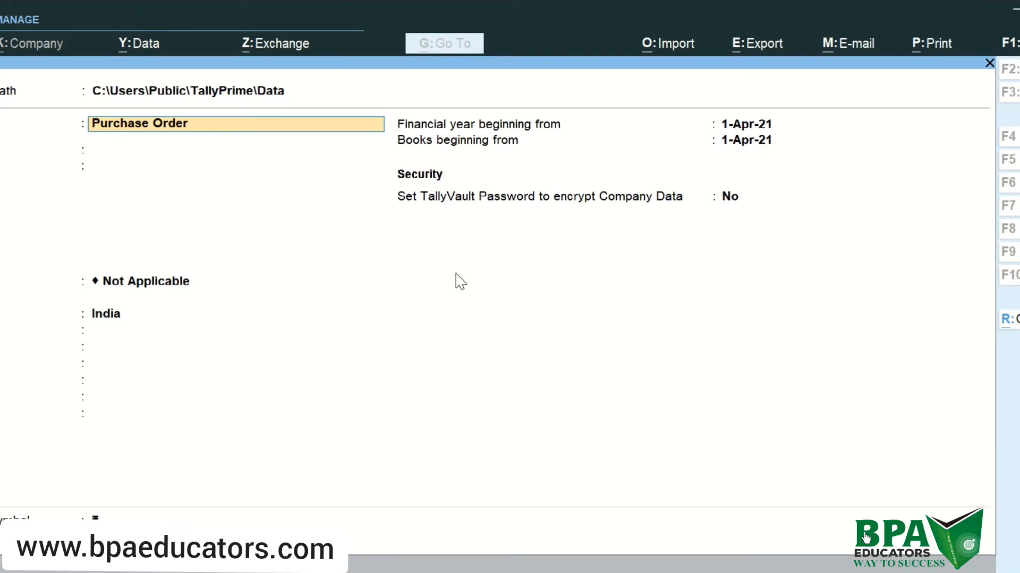
{"action": "key", "text": "Return"}
{"action": "key", "text": "Return"}
{"action": "key", "text": "Return"}
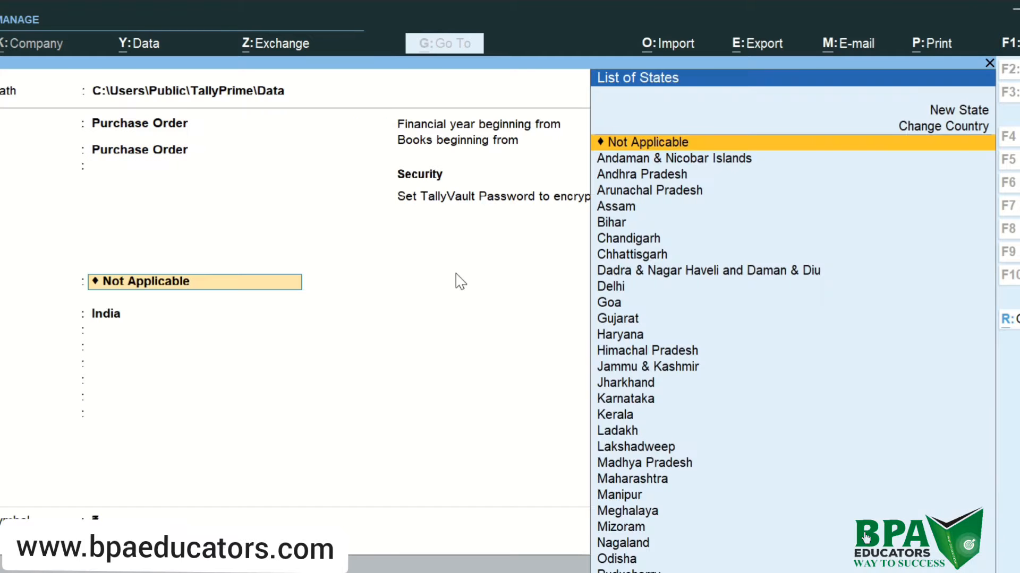
{"action": "type", "text": "De"}
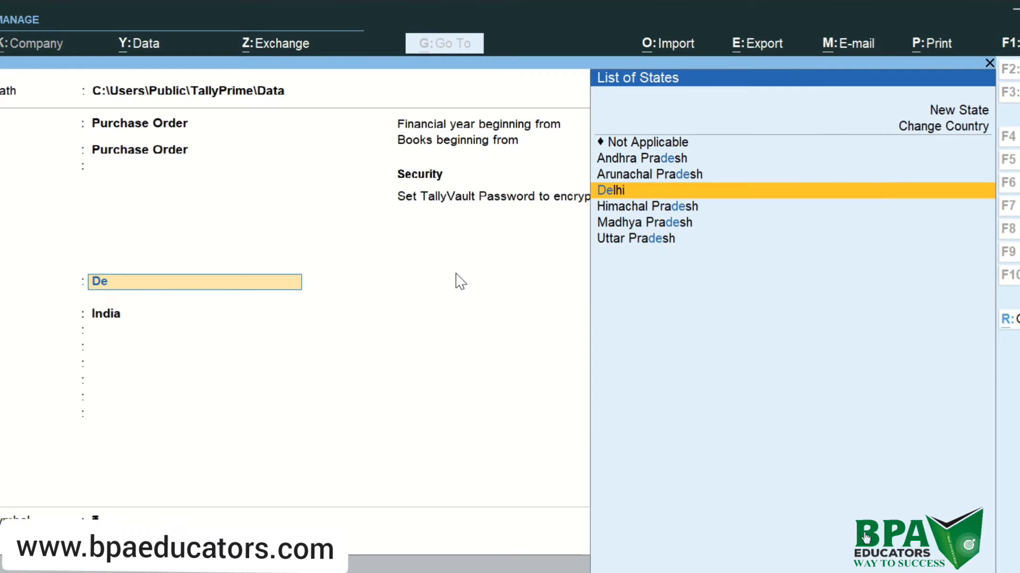
{"action": "key", "text": "Return"}
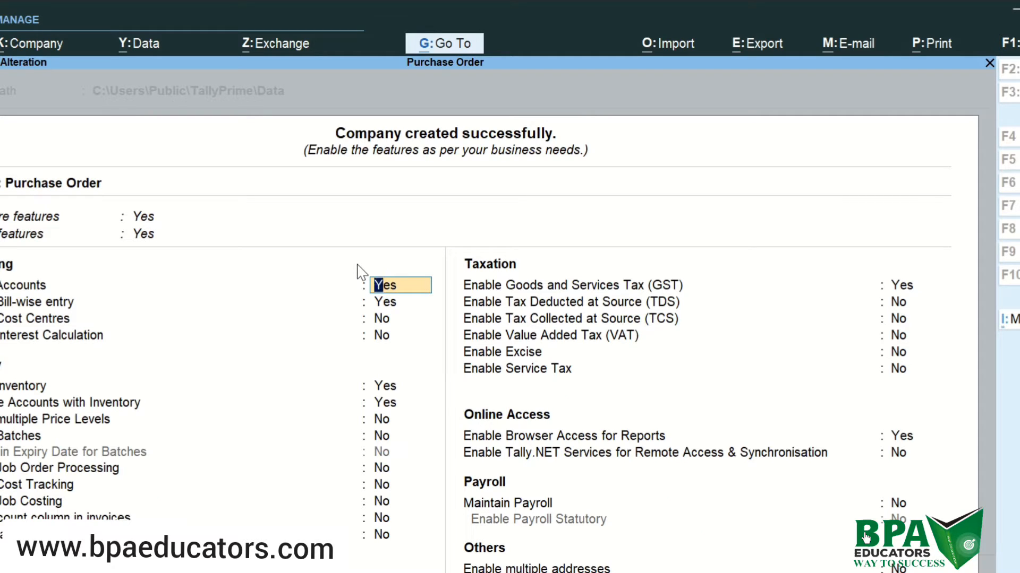
Accept the company features with GST enabled and save the Delhi GST details applicable from 1-Apr-21
{"action": "key", "text": "Down"}
{"action": "key", "text": "Down"}
{"action": "key", "text": "Down"}
{"action": "key", "text": "Down"}
{"action": "key", "text": "Down"}
{"action": "key", "text": "Down"}
{"action": "key", "text": "Down"}
{"action": "key", "text": "Down"}
{"action": "key", "text": "Down"}
{"action": "key", "text": "Down"}
{"action": "key", "text": "Down"}
{"action": "key", "text": "Down"}
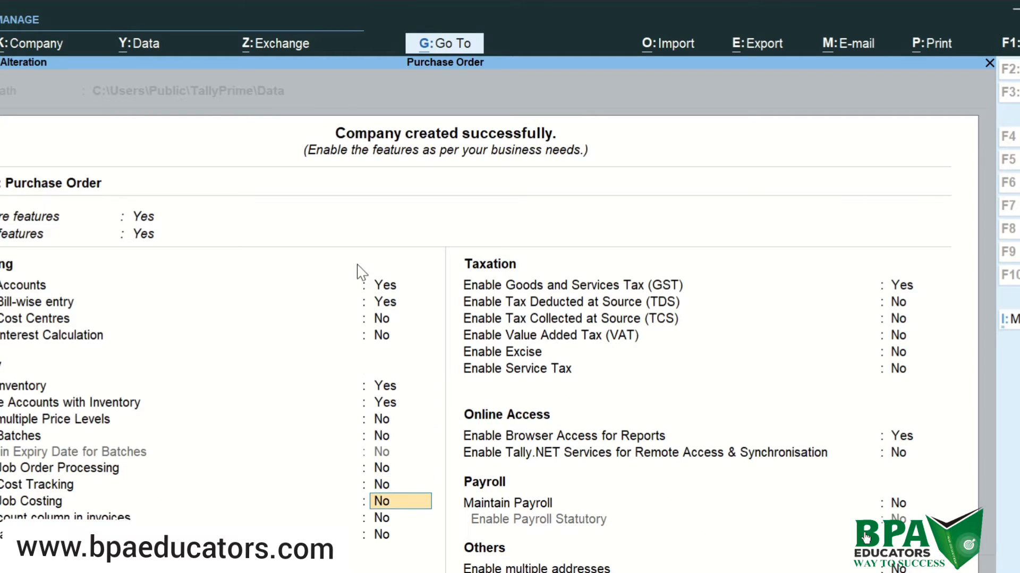
{"action": "key", "text": "Return"}
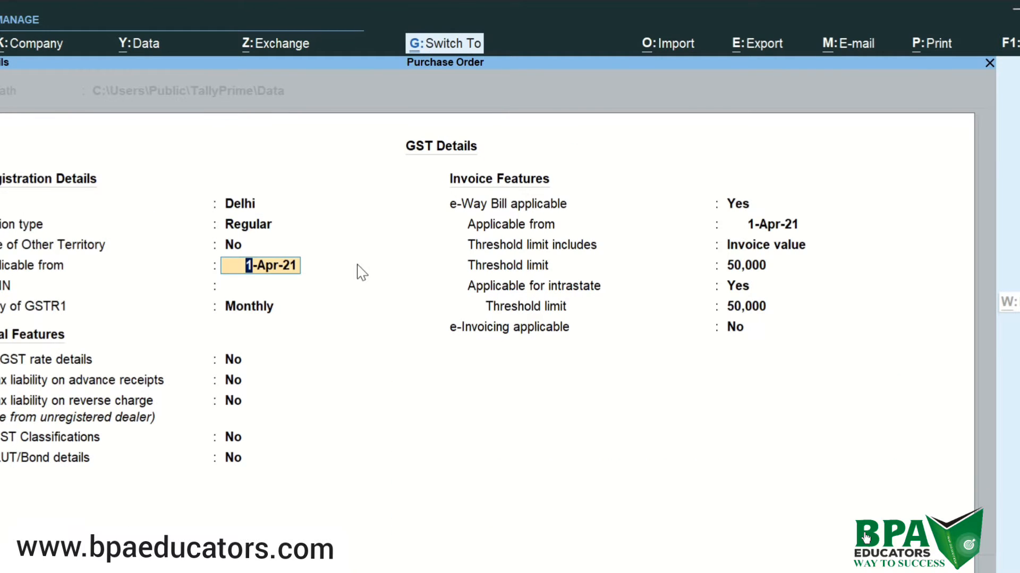
{"action": "key", "text": "ctrl+a"}
{"action": "key", "text": "ctrl+a"}
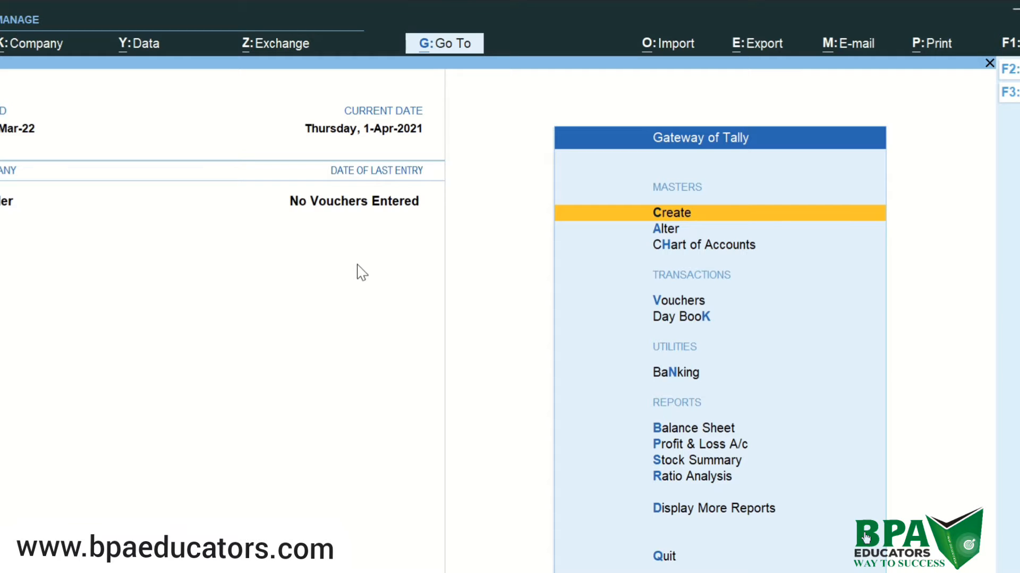
Open voucher entry for the new company
{"action": "key", "text": "Down"}
{"action": "key", "text": "Down"}
{"action": "key", "text": "Down"}
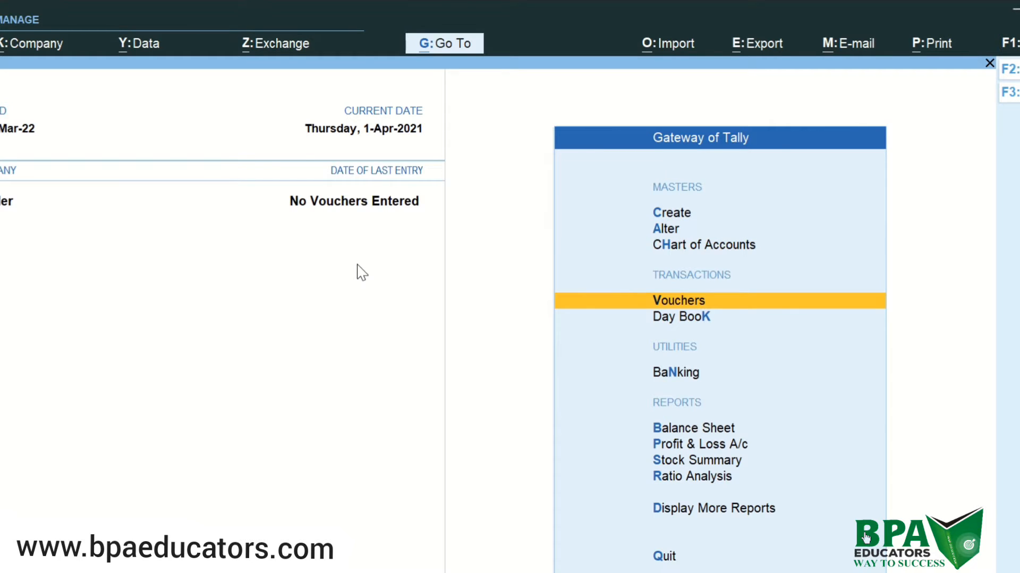
{"action": "key", "text": "Return"}
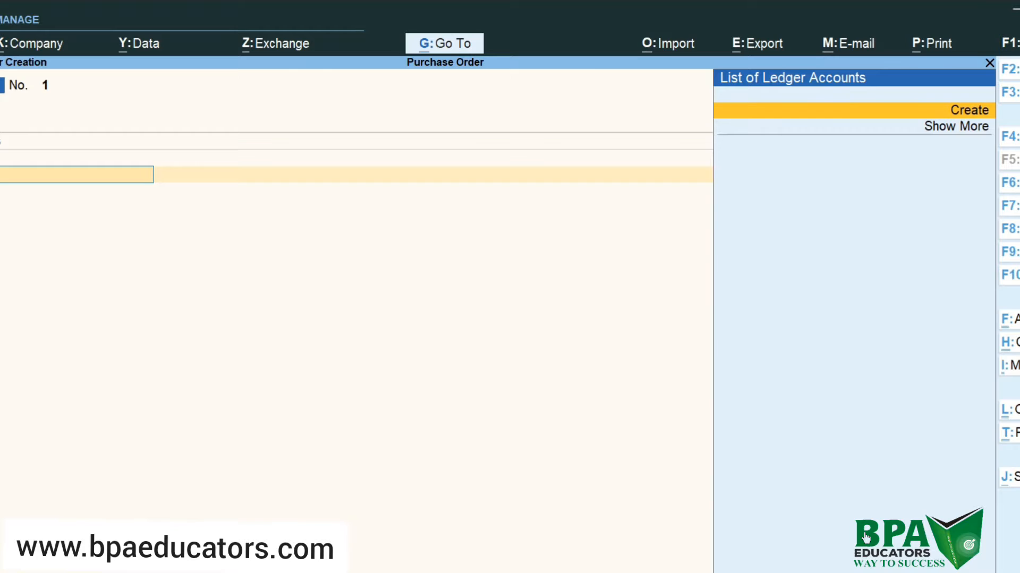
Show the inactive voucher types, then choose and activate the Purchase Order voucher type
{"action": "key", "text": "F10"}
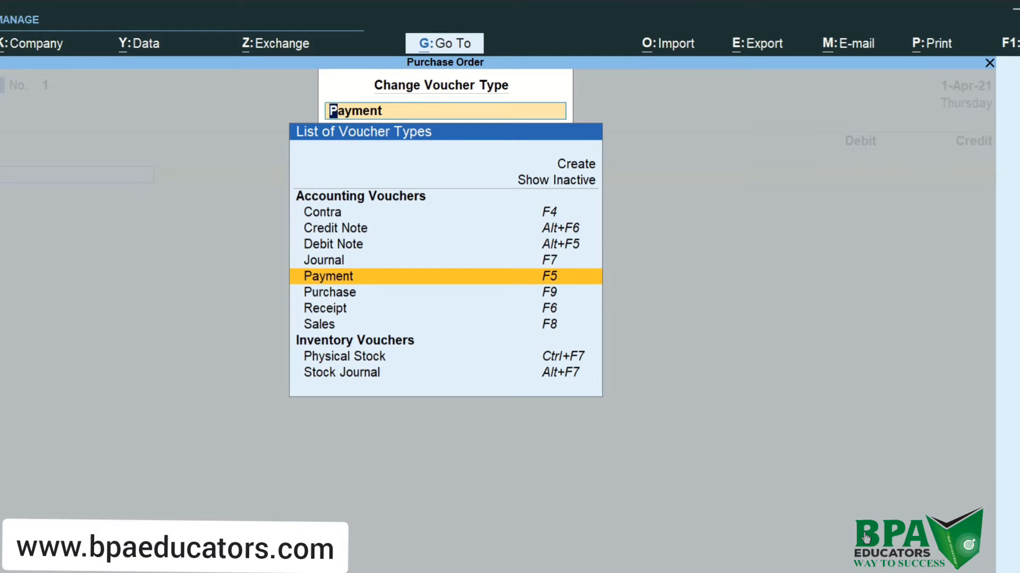
{"action": "key", "text": "Up"}
{"action": "key", "text": "Up"}
{"action": "key", "text": "Up"}
{"action": "key", "text": "Up"}
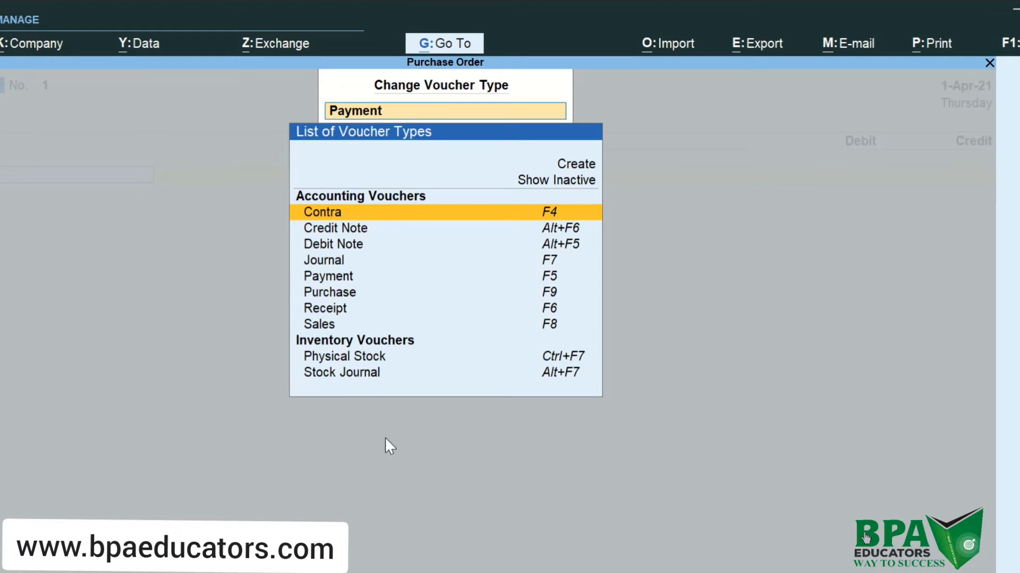
{"action": "left_click", "coordinate": [538, 186]}
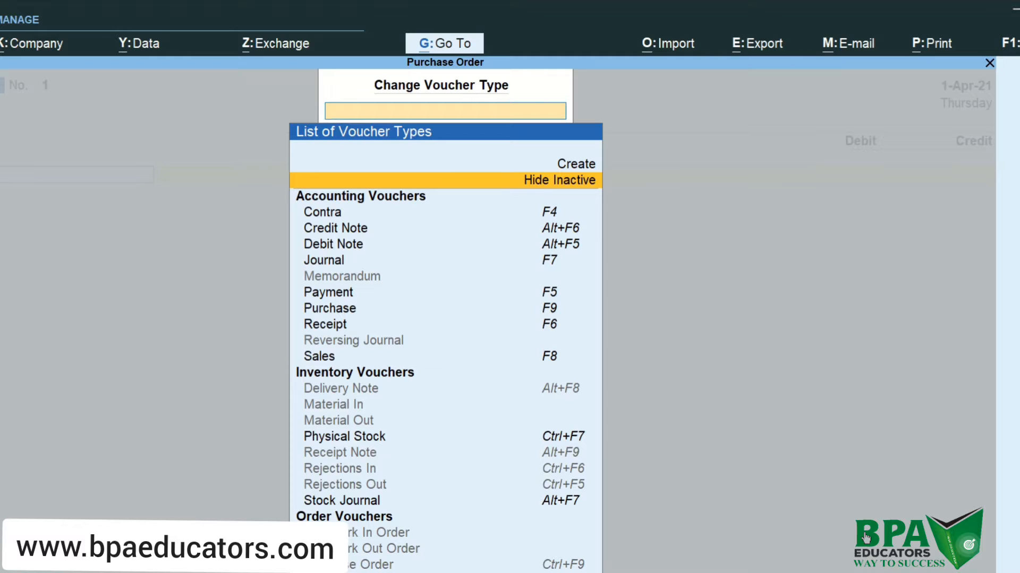
{"action": "left_click", "coordinate": [370, 565]}
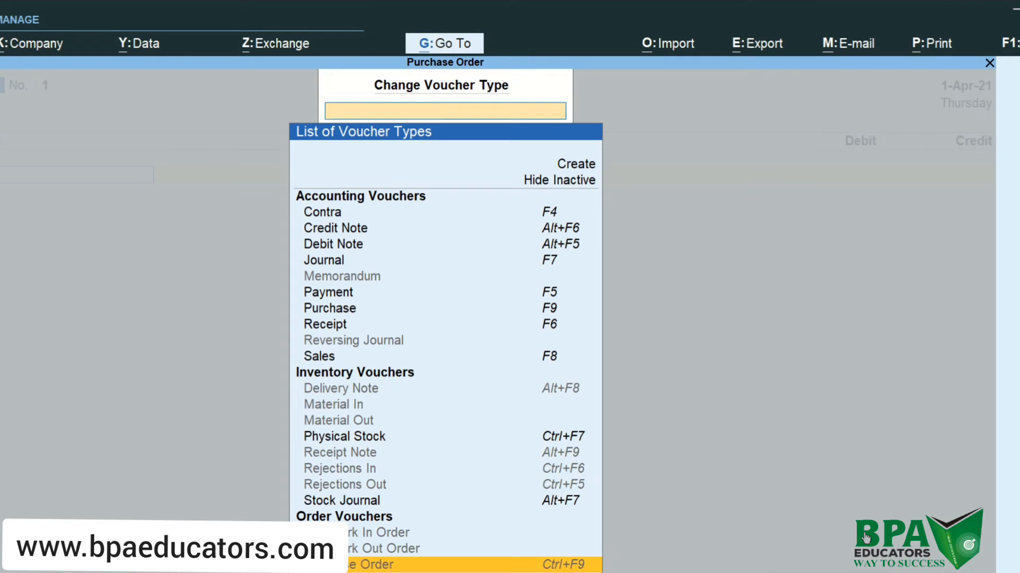
{"action": "key", "text": "Return"}
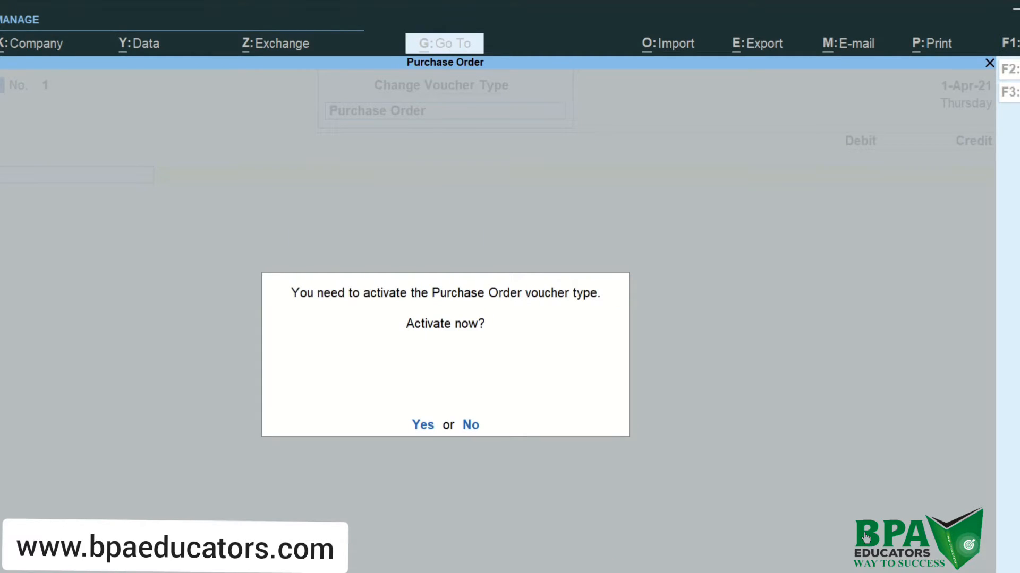
{"action": "left_click", "coordinate": [428, 425]}
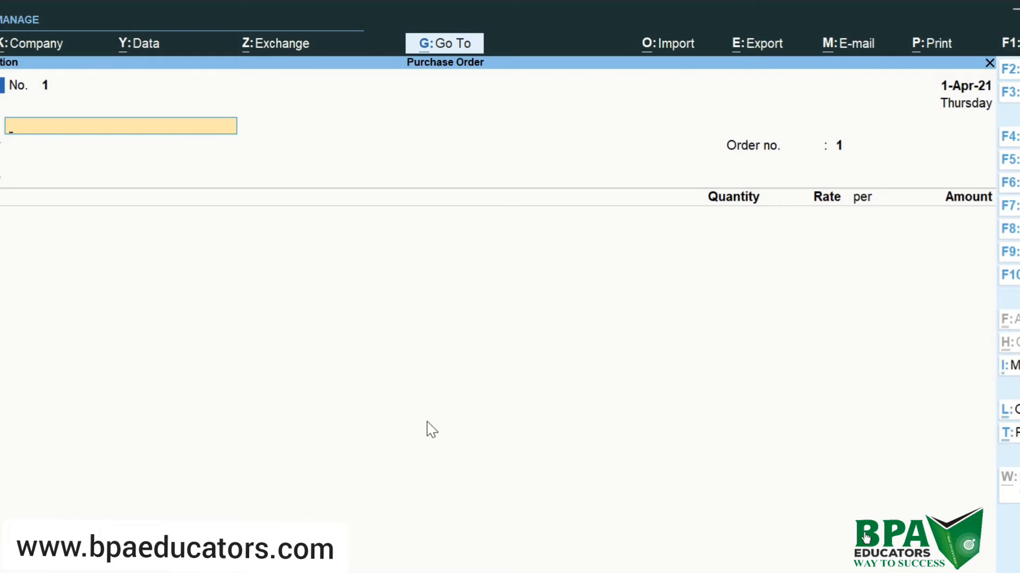
Create the supplier ledger Xyz Ltd. under Sundry Creditors and use it as the purchase order's party account
{"action": "key", "text": "alt+c"}
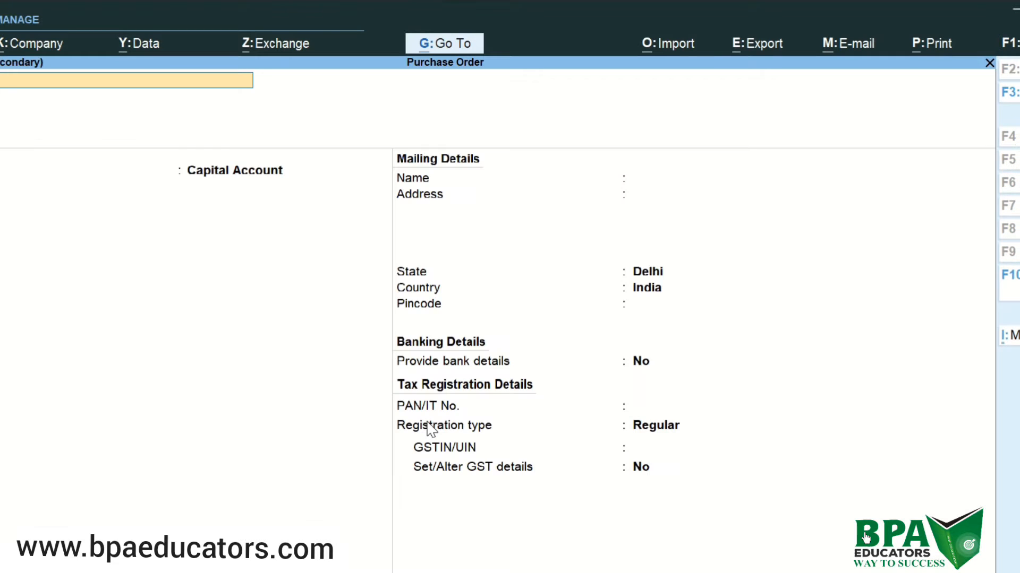
{"action": "type", "text": "Xyz Ltd."}
{"action": "key", "text": "Return"}
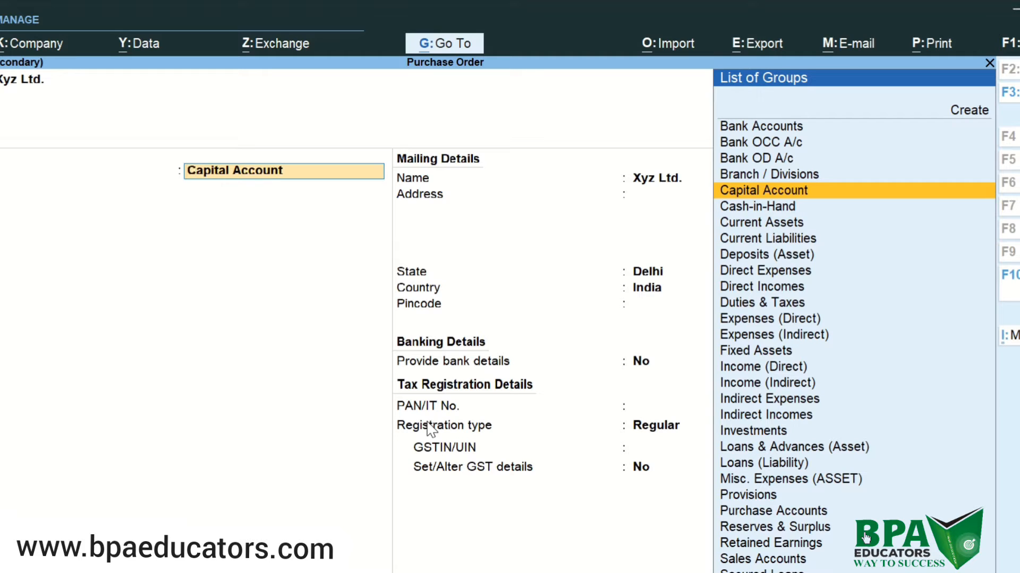
{"action": "left_click", "coordinate": [428, 423]}
{"action": "type", "text": "Sun"}
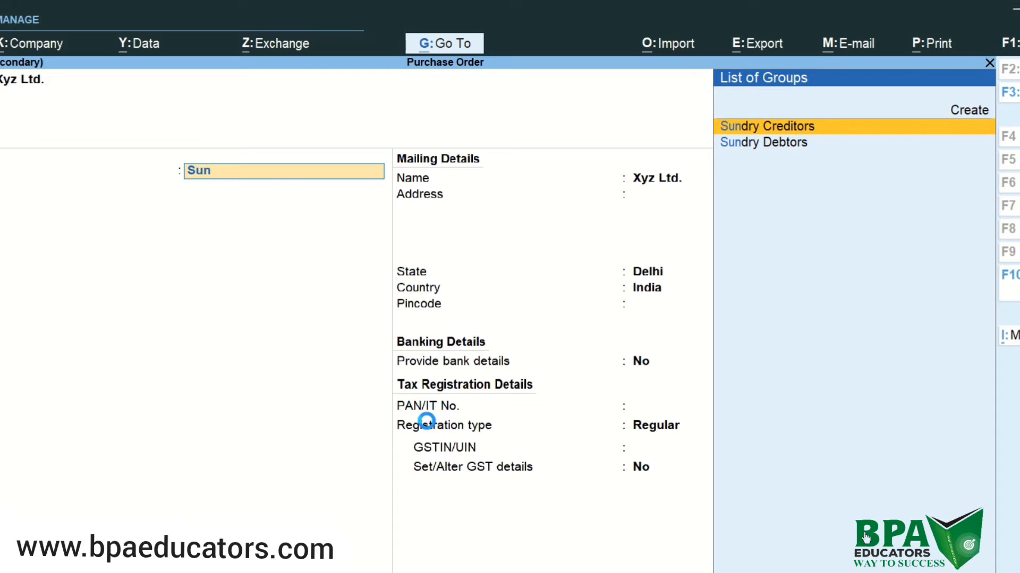
{"action": "key", "text": "Return"}
{"action": "key", "text": "Return"}
{"action": "key", "text": "Return"}
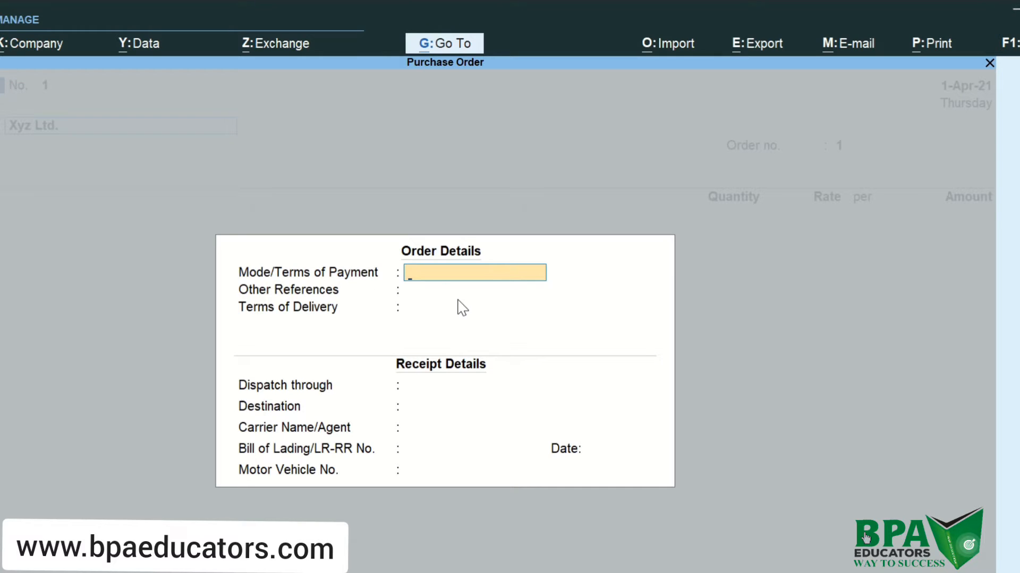
Leave all order details and receipt details of the purchase order blank and accept them
{"action": "left_click", "coordinate": [429, 291]}
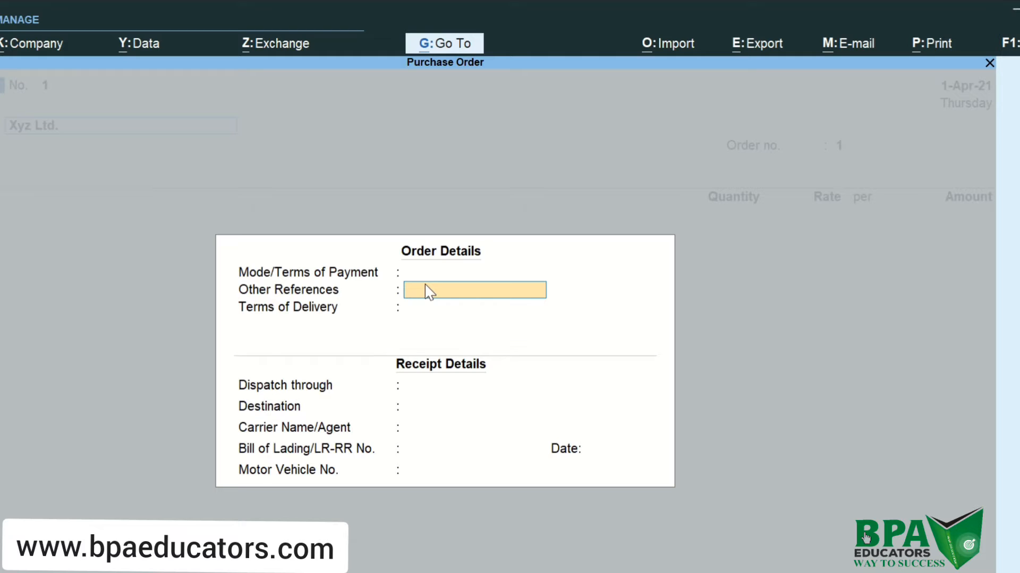
{"action": "key", "text": "Return"}
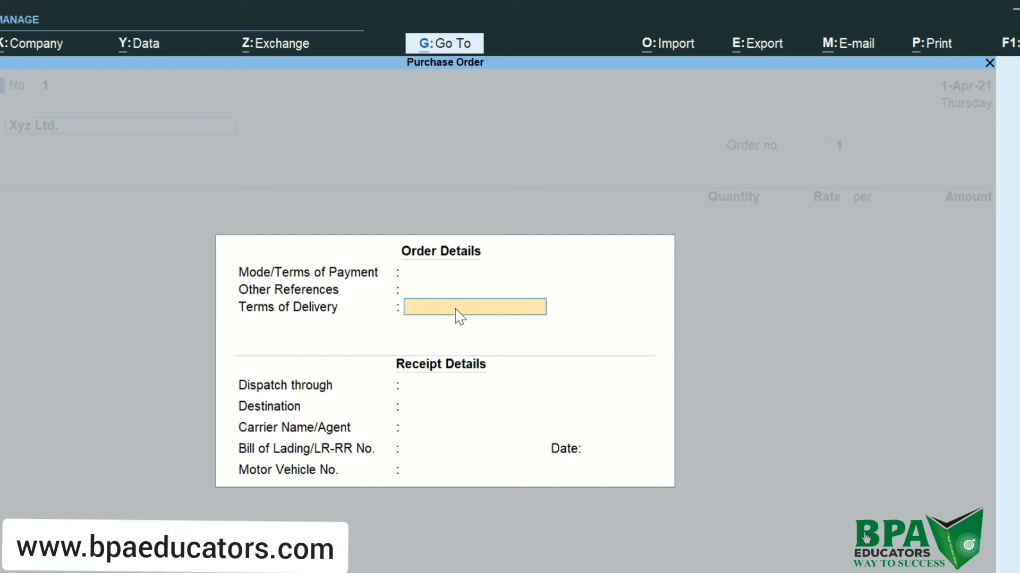
{"action": "key", "text": "Return"}
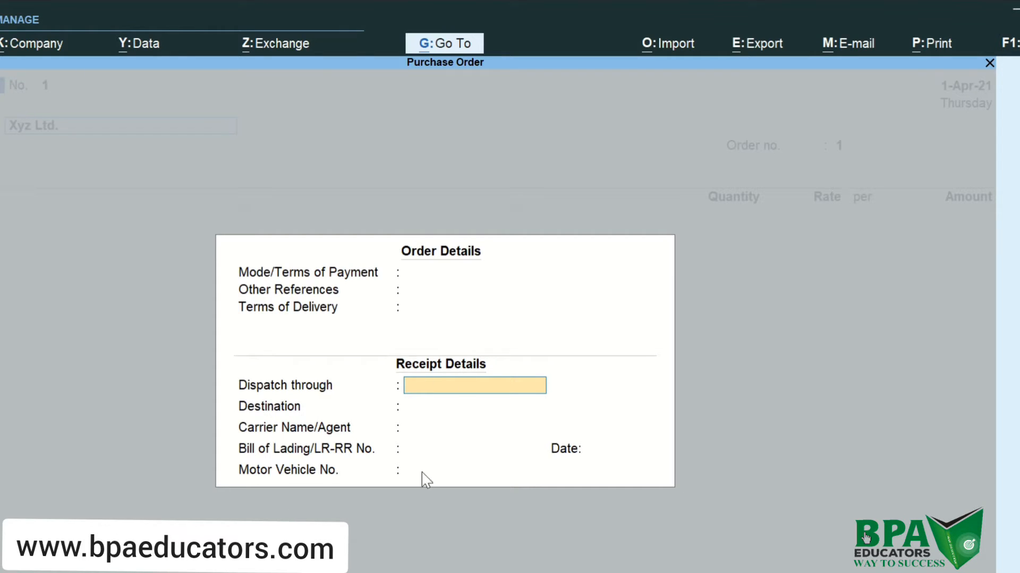
{"action": "key", "text": "Return"}
{"action": "key", "text": "Return"}
{"action": "key", "text": "Return"}
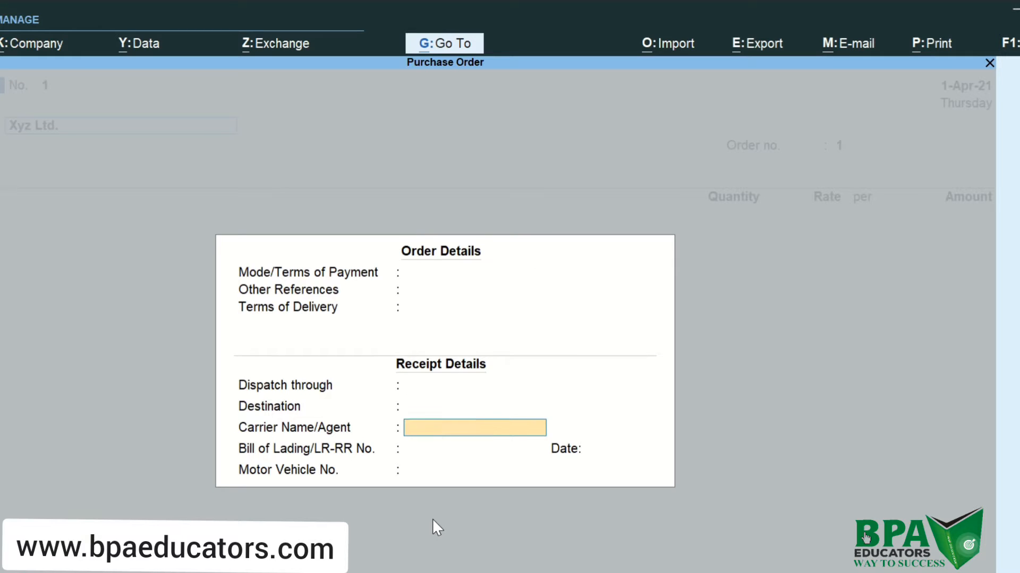
{"action": "key", "text": "Return"}
{"action": "key", "text": "Return"}
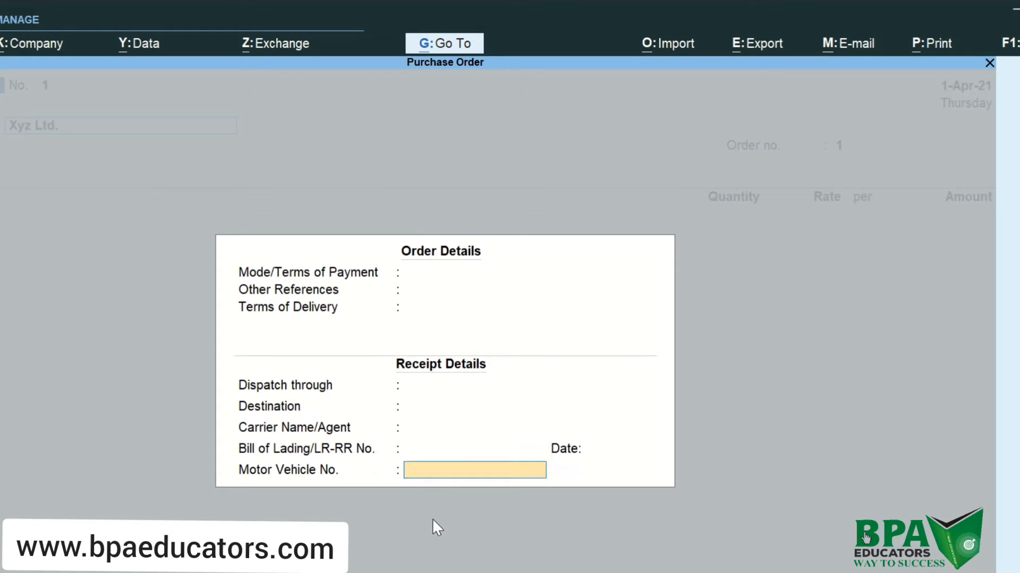
{"action": "key", "text": "Return"}
{"action": "key", "text": "Return"}
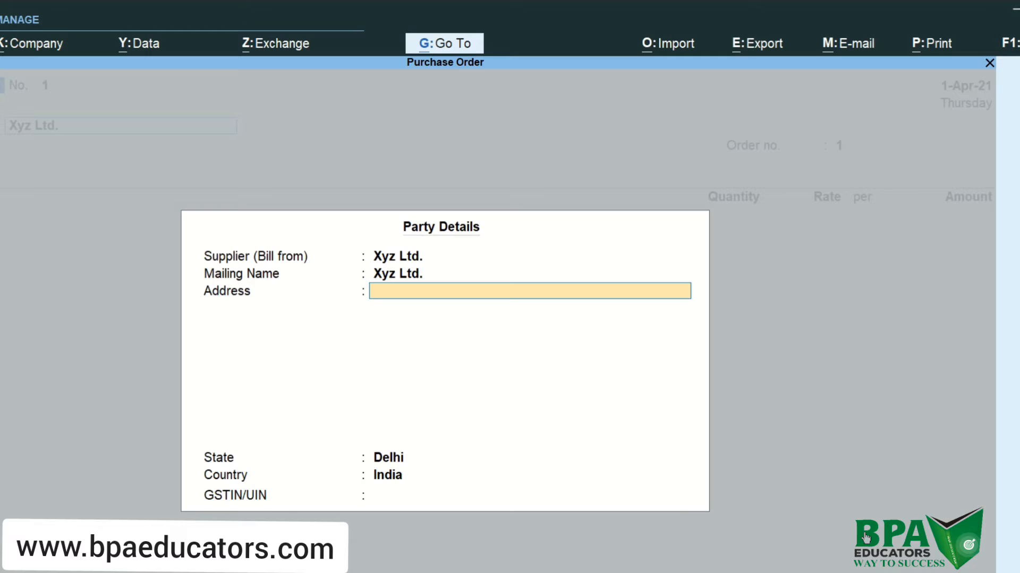
Accept the party details for Xyz Ltd. with the address and GSTIN/UIN left blank
{"action": "key", "text": "Return"}
{"action": "key", "text": "Return"}
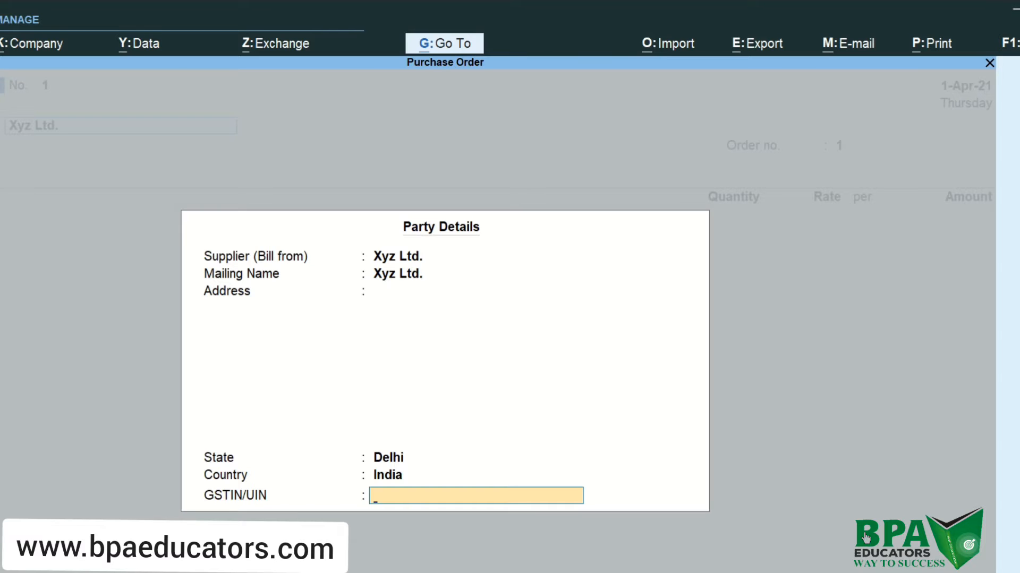
{"action": "key", "text": "Return"}
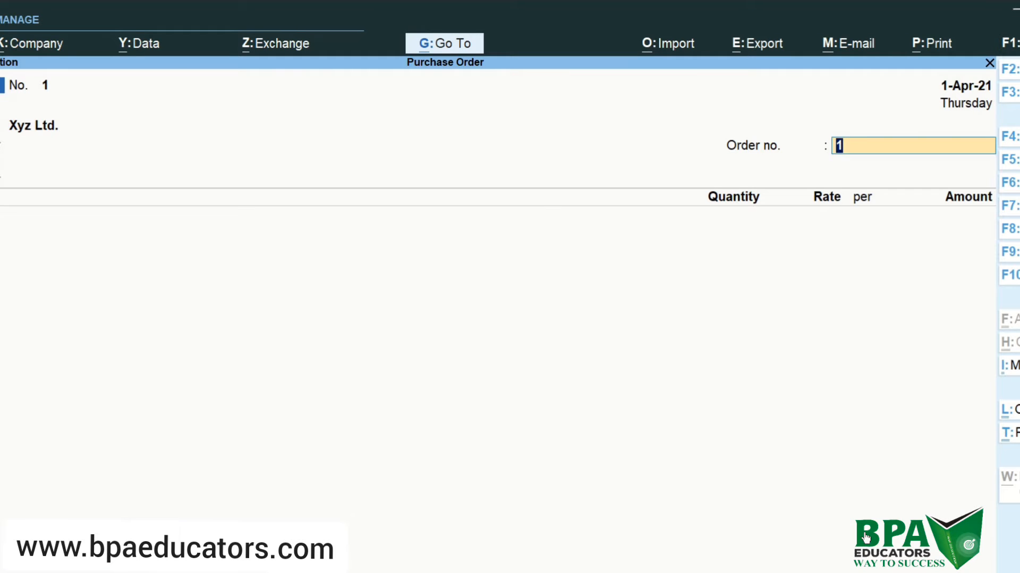
Go back to the order details and accept both the order and party details again without entries
{"action": "key", "text": "Return"}
{"action": "key", "text": "Return"}
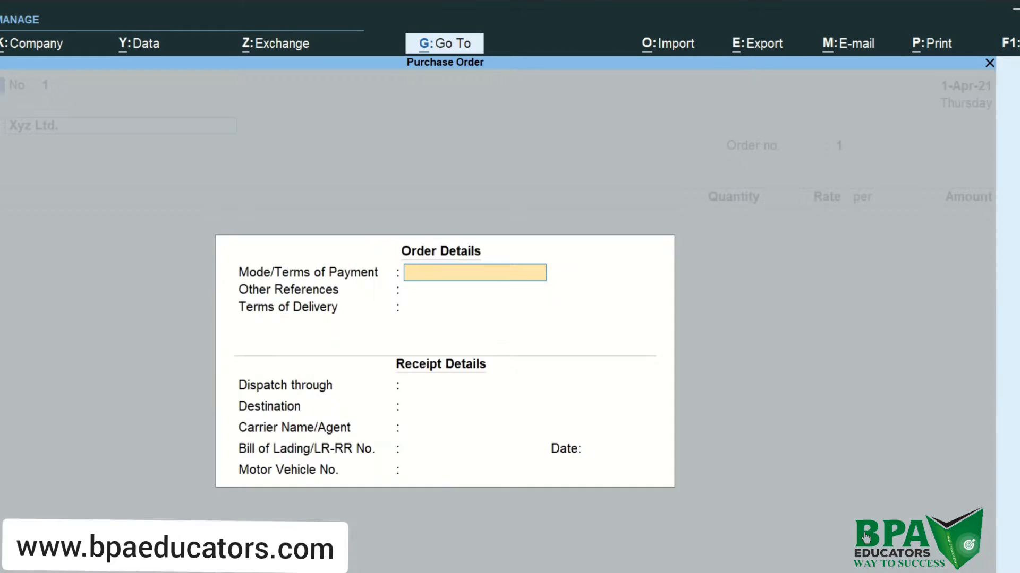
{"action": "key", "text": "Return"}
{"action": "key", "text": "Return"}
{"action": "key", "text": "ctrl+a"}
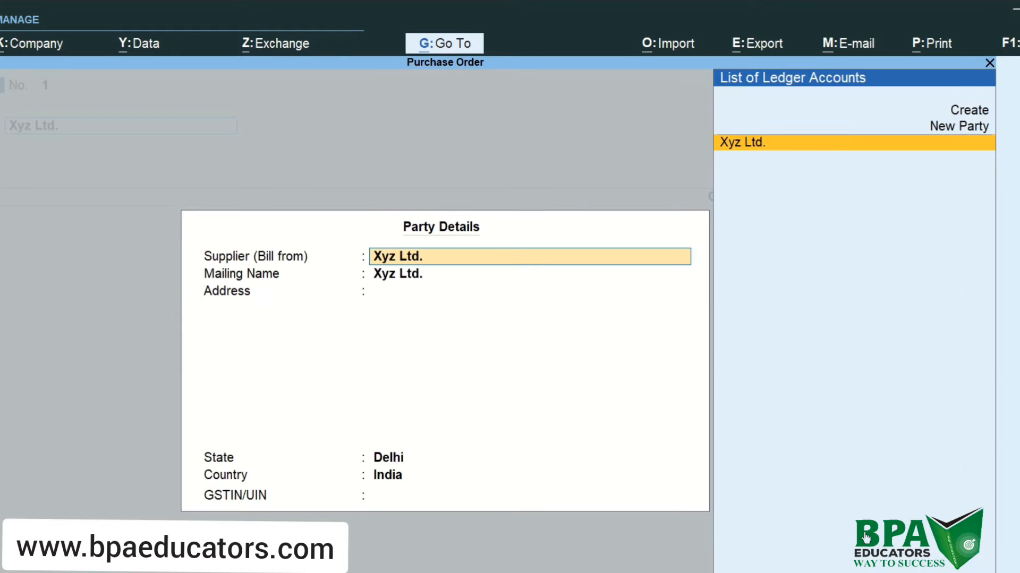
{"action": "key", "text": "ctrl+a"}
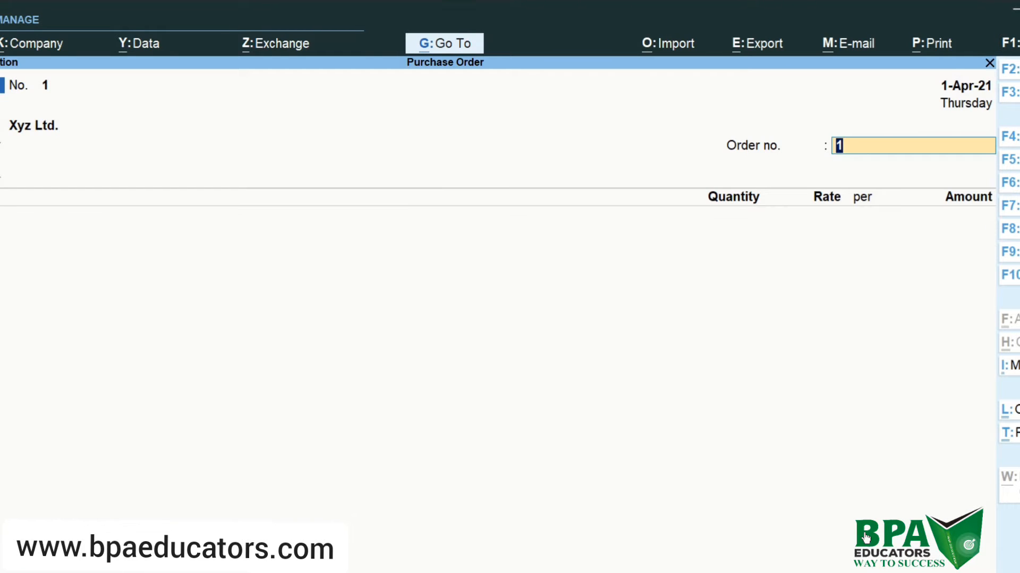
Set the purchase order's order number to xyz-1
{"action": "type", "text": "pu"}
{"action": "key", "text": "BackSpace"}
{"action": "key", "text": "BackSpace"}
{"action": "type", "text": "xyz-1"}
{"action": "key", "text": "Return"}
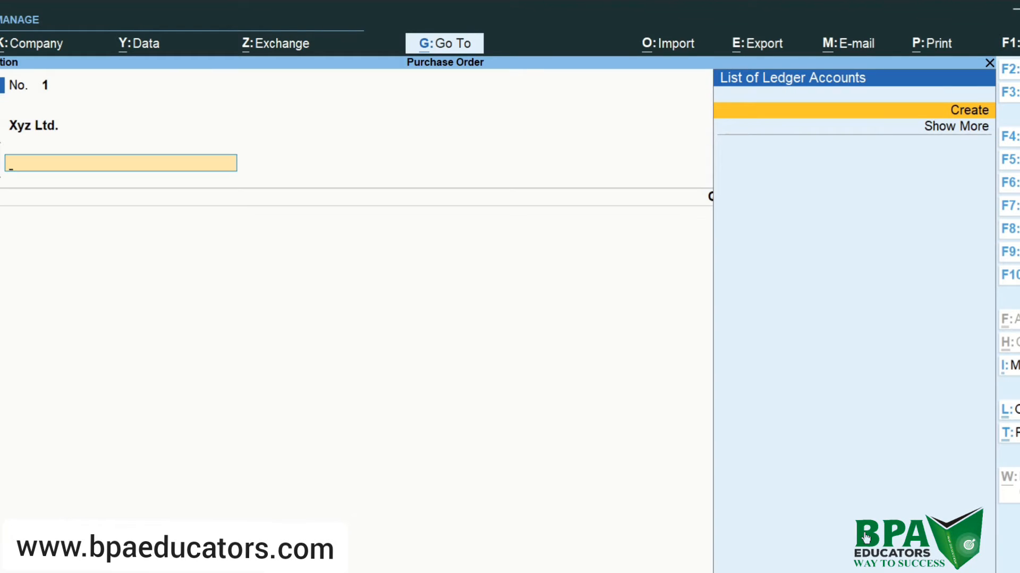
Create a ledger named Purchase under the Purchase Accounts group for the purchase order and save it with the remaining defaults
{"action": "key", "text": "Return"}
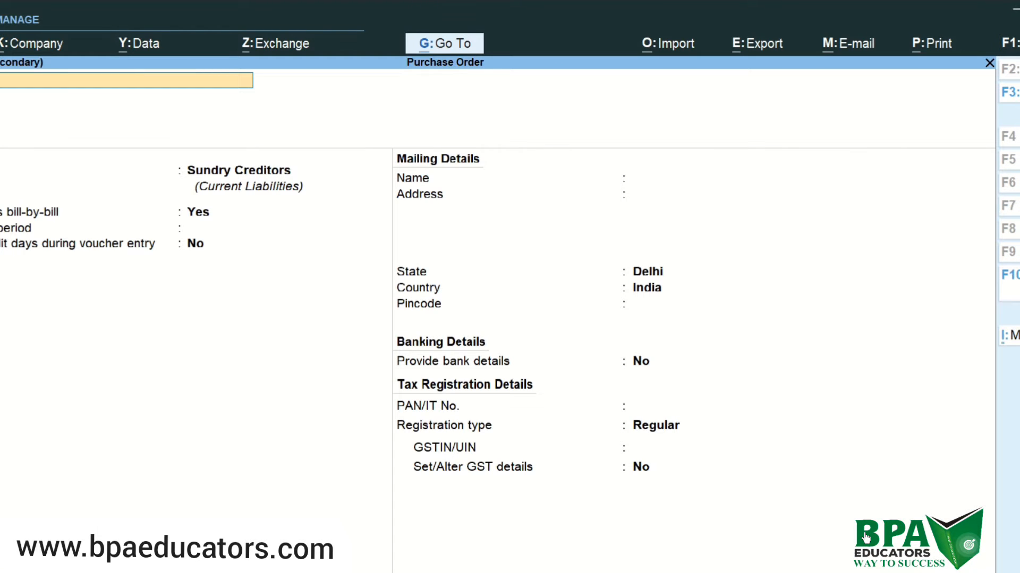
{"action": "type", "text": "Purchase"}
{"action": "key", "text": "Return"}
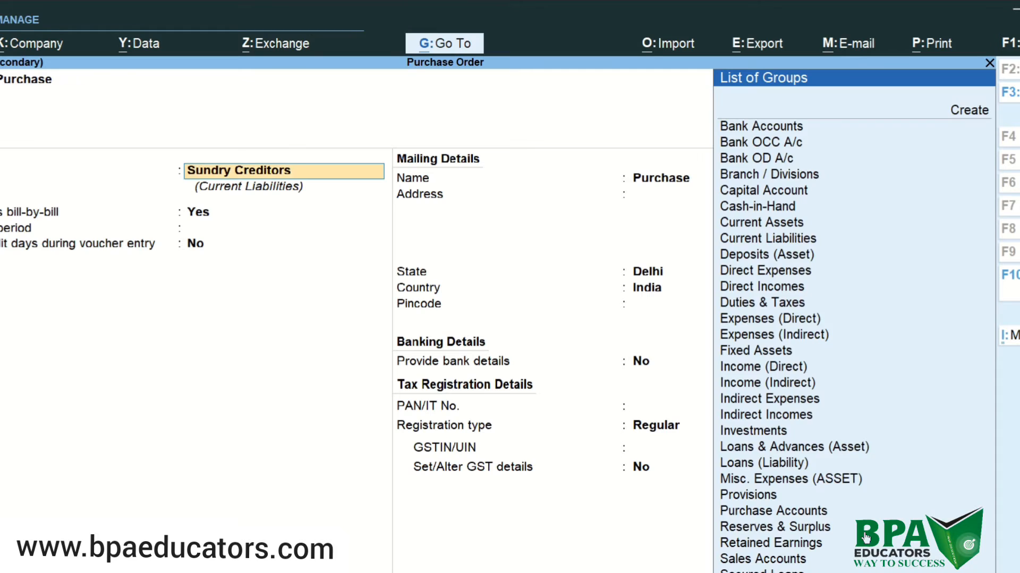
{"action": "type", "text": "Pu"}
{"action": "key", "text": "Return"}
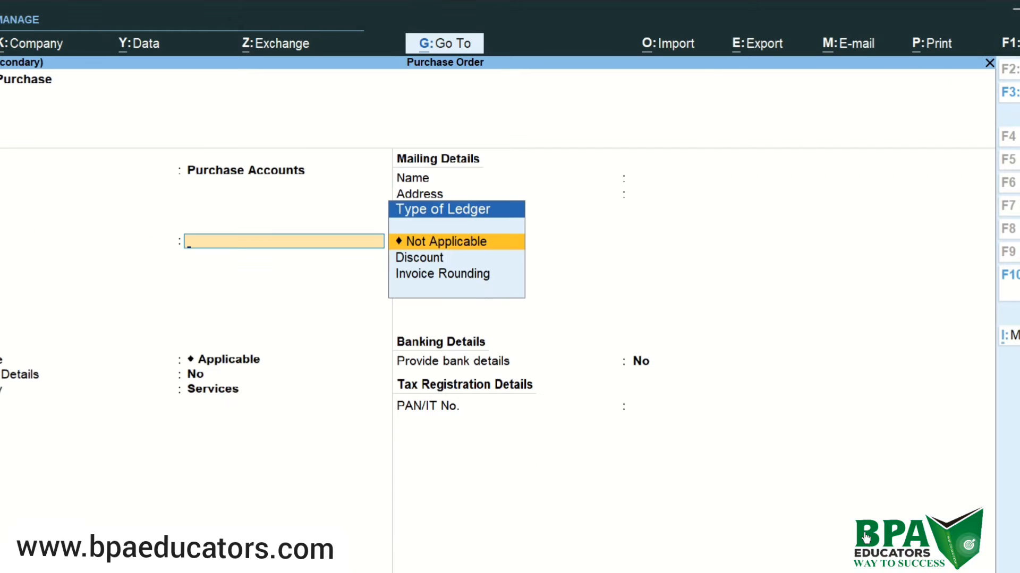
{"action": "key", "text": "ctrl+a"}
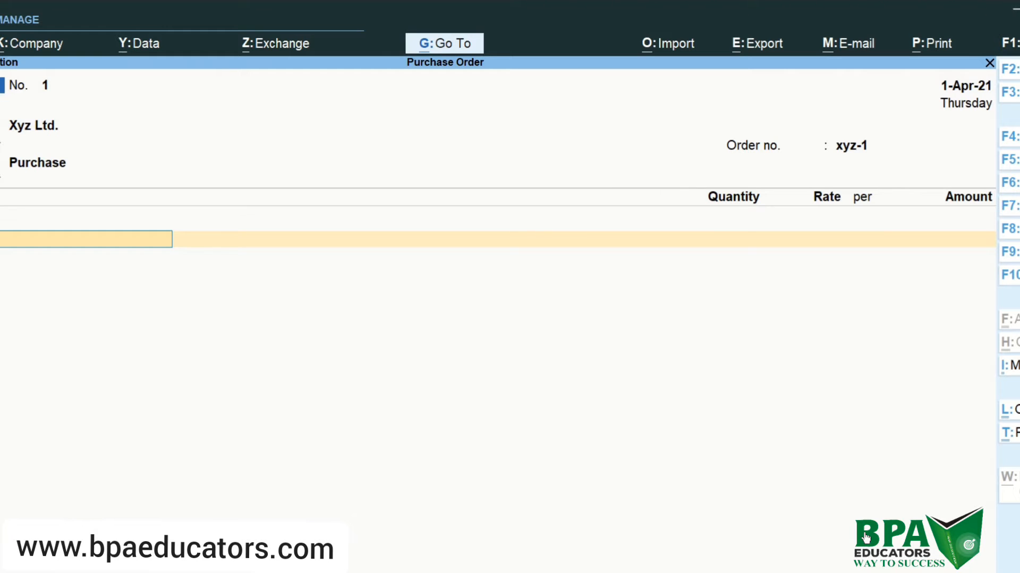
Begin a new stock item named Earphone without an alias, under the Primary group
{"action": "type", "text": "ea"}
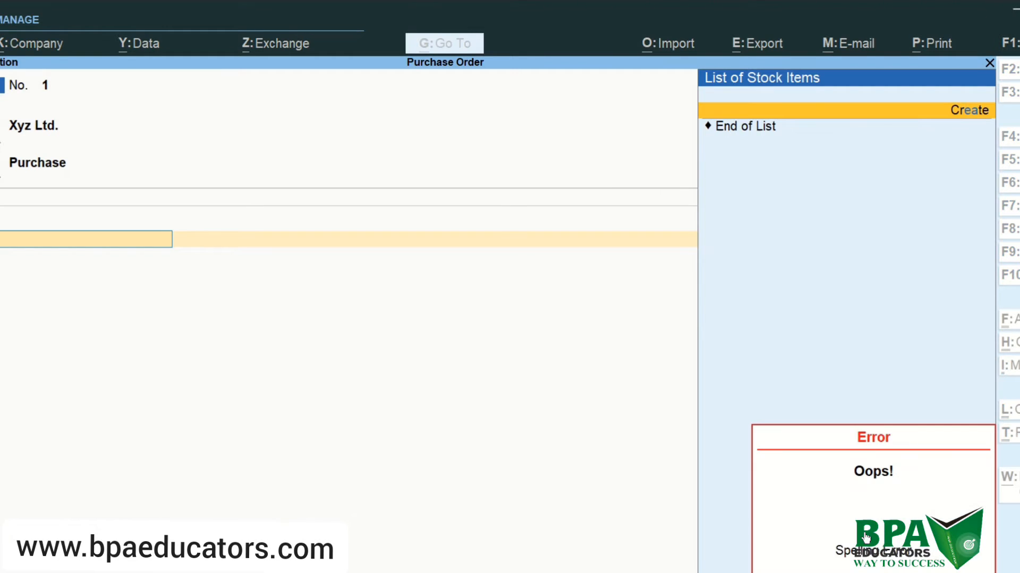
{"action": "key", "text": "Return"}
{"action": "type", "text": "Ear"}
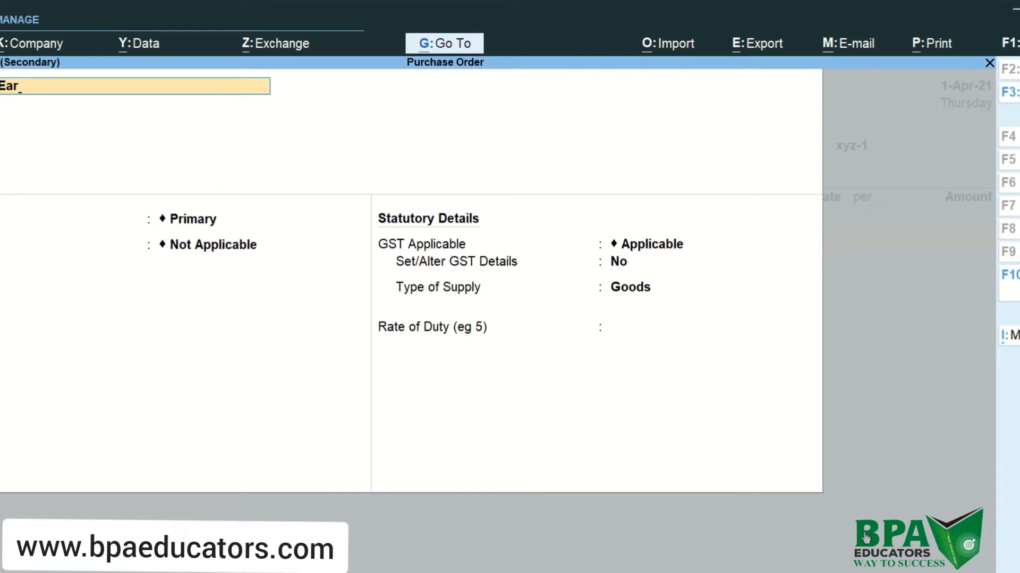
{"action": "type", "text": "phone"}
{"action": "key", "text": "Return"}
{"action": "key", "text": "Return"}
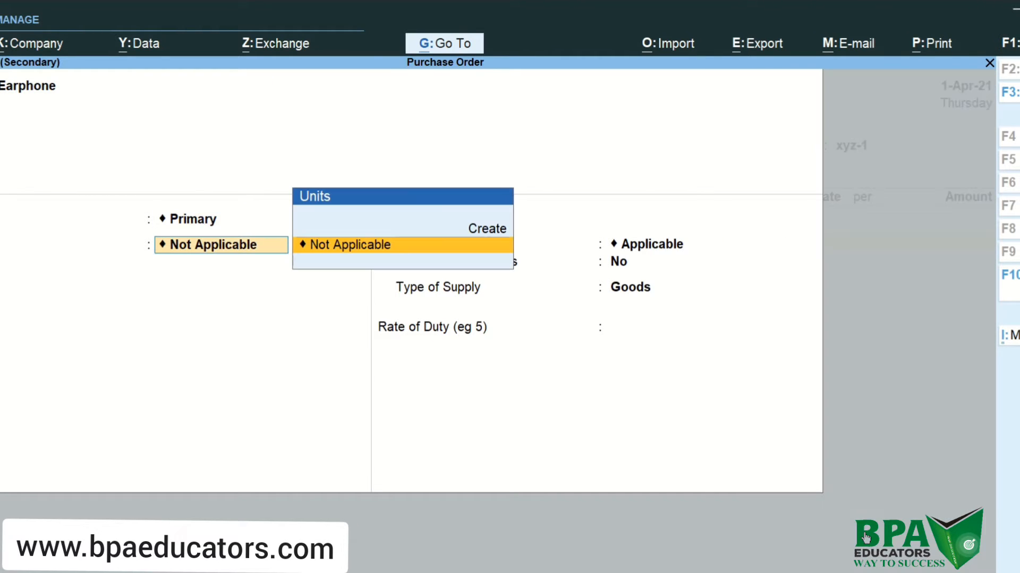
Create a simple unit with the symbol pcs and no formal name for Earphone, and save the stock item
{"action": "key", "text": "alt+c"}
{"action": "type", "text": "p"}
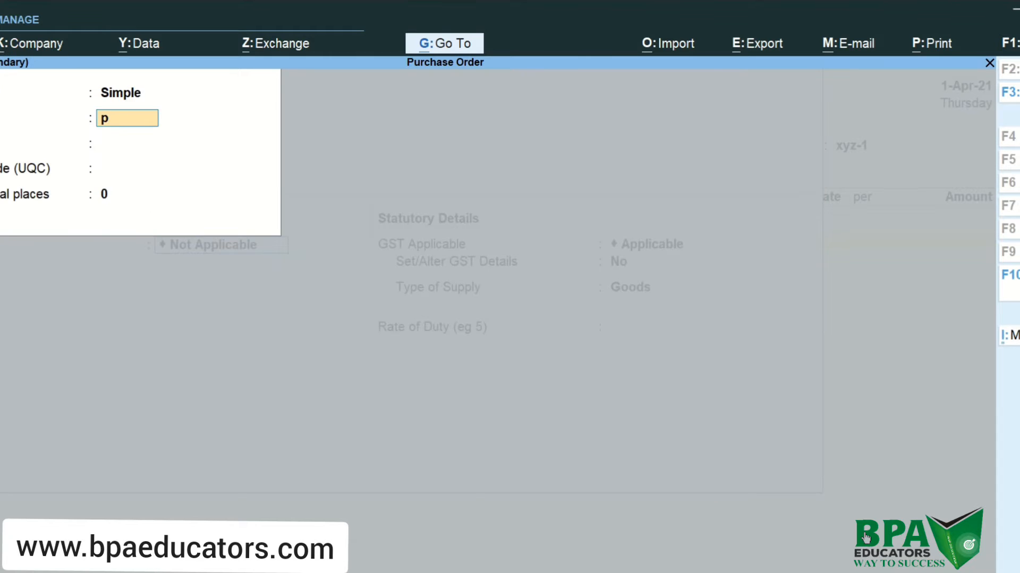
{"action": "type", "text": "cs"}
{"action": "key", "text": "Return"}
{"action": "key", "text": "Return"}
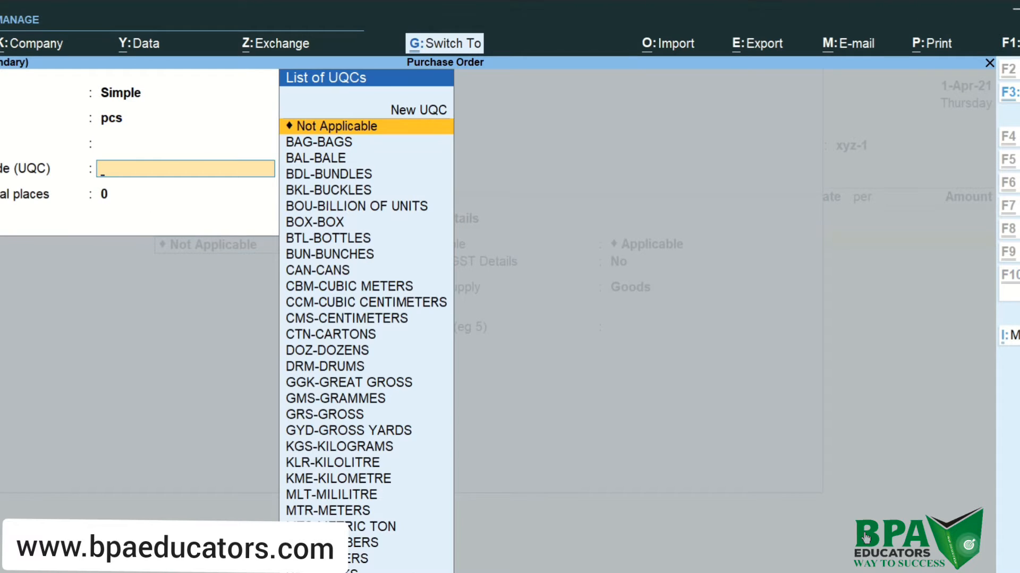
{"action": "key", "text": "ctrl+a"}
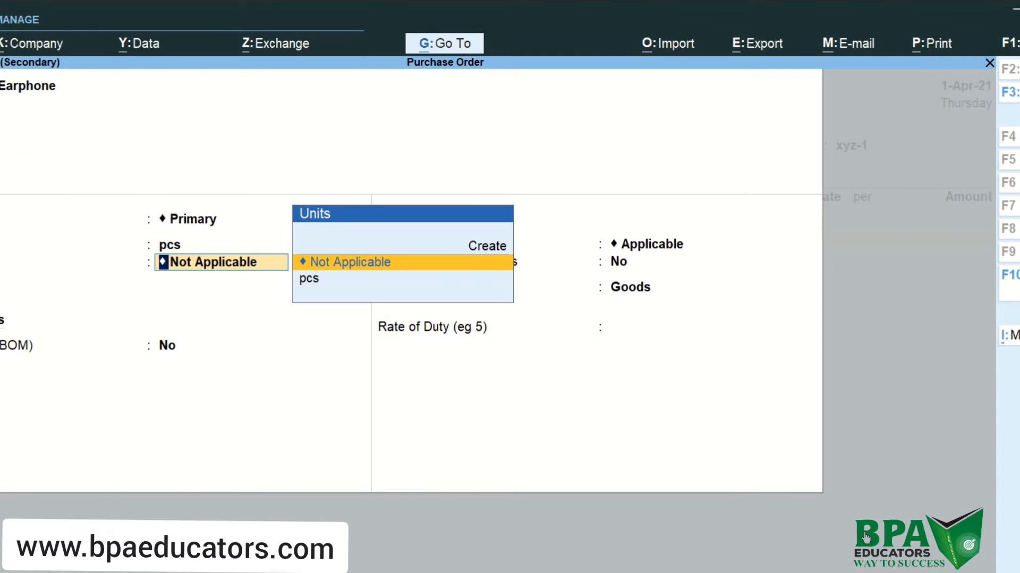
{"action": "key", "text": "ctrl+a"}
{"action": "key", "text": "Return"}
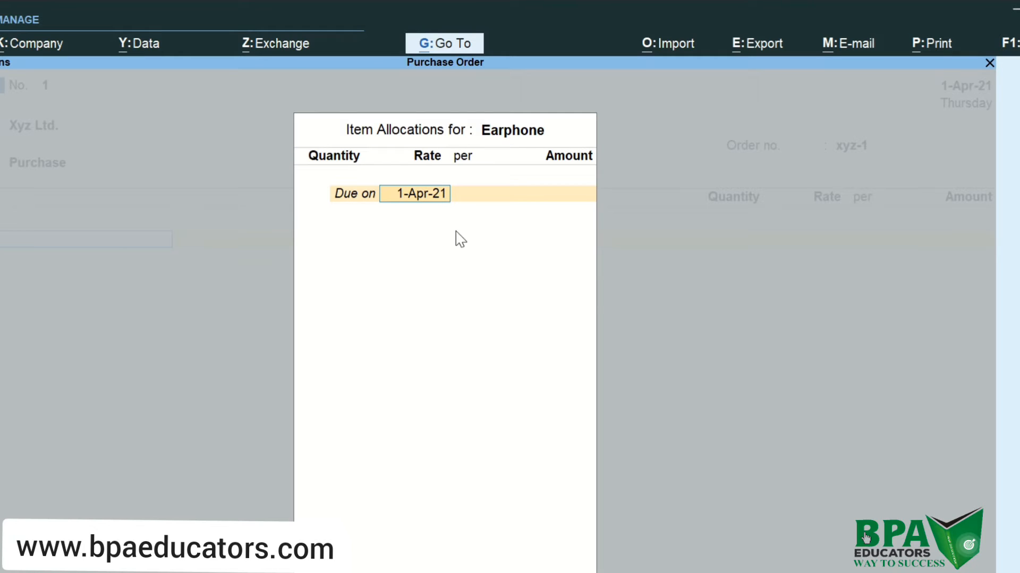
Allocate Earphone on the order as due in 10 days, with quantity 50 pcs at a rate of 100 per pcs
{"action": "type", "text": "10"}
{"action": "key", "text": "Return"}
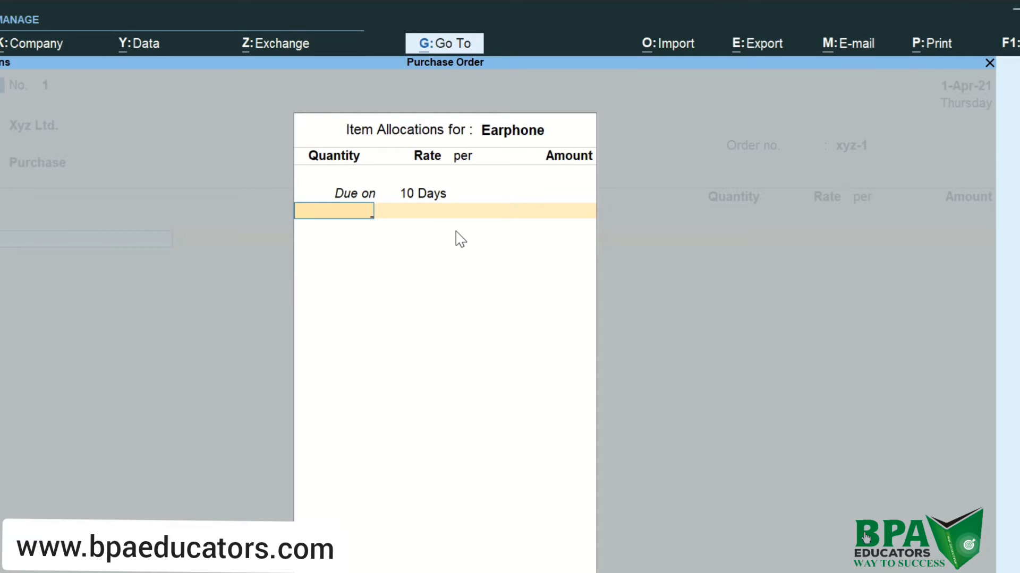
{"action": "type", "text": "50"}
{"action": "key", "text": "Return"}
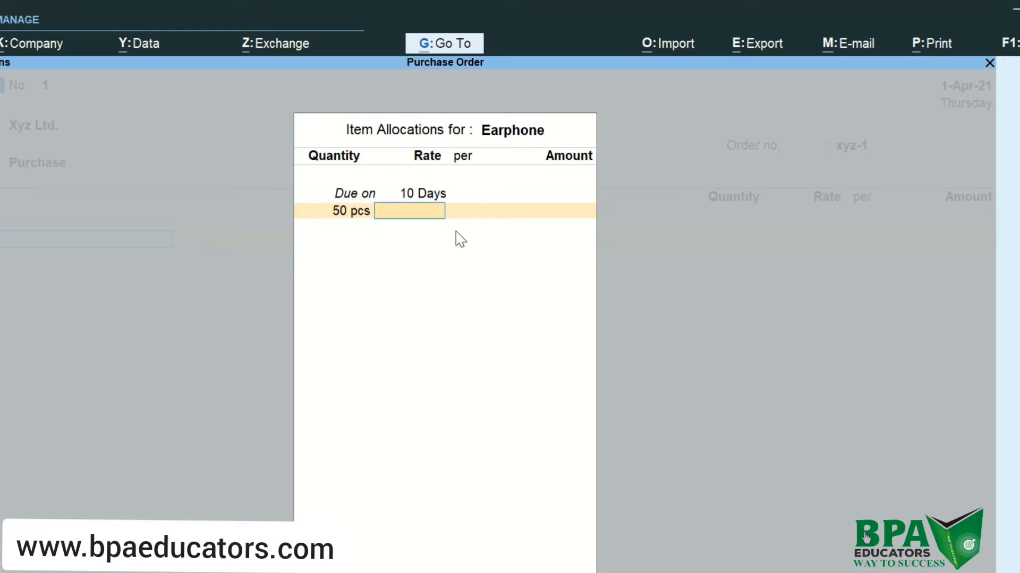
{"action": "type", "text": "100"}
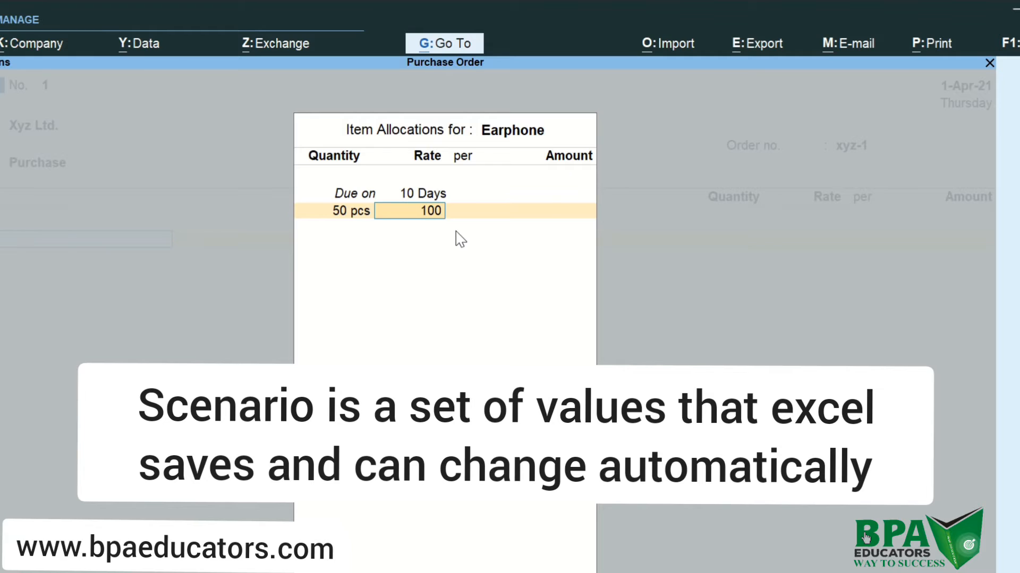
{"action": "key", "text": "Return"}
{"action": "key", "text": "Return"}
{"action": "key", "text": "Return"}
{"action": "key", "text": "Return"}
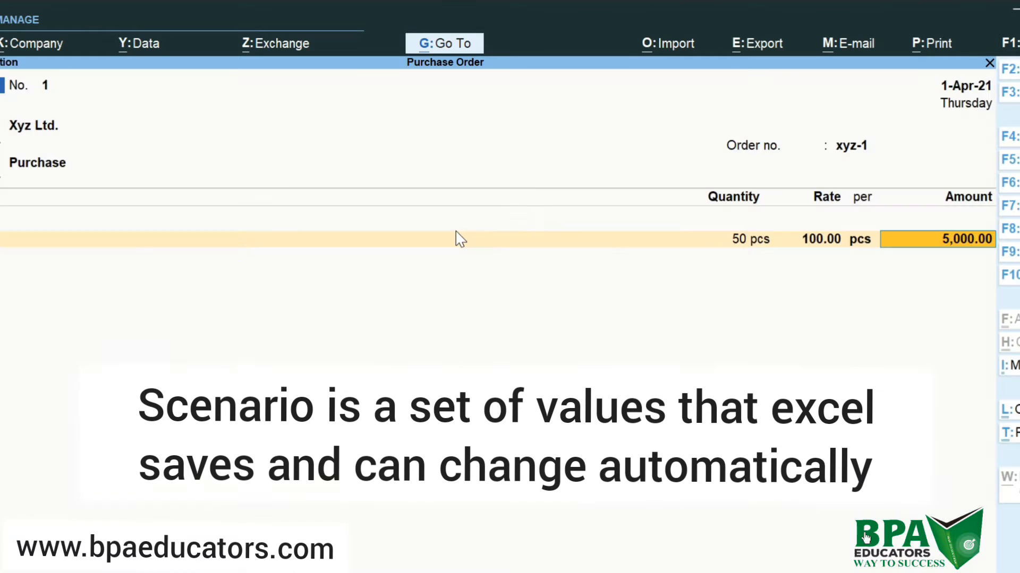
{"action": "key", "text": "Return"}
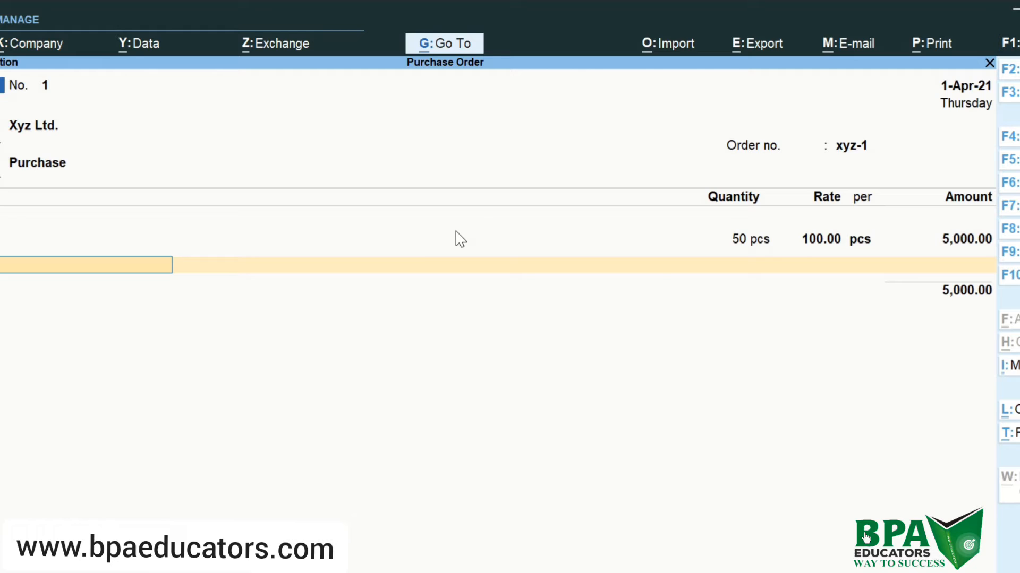
Create a stock item named Samsung Galaxy under Primary with pcs as its unit and no alternate unit
{"action": "key", "text": "alt+c"}
{"action": "type", "text": "Samsun"}
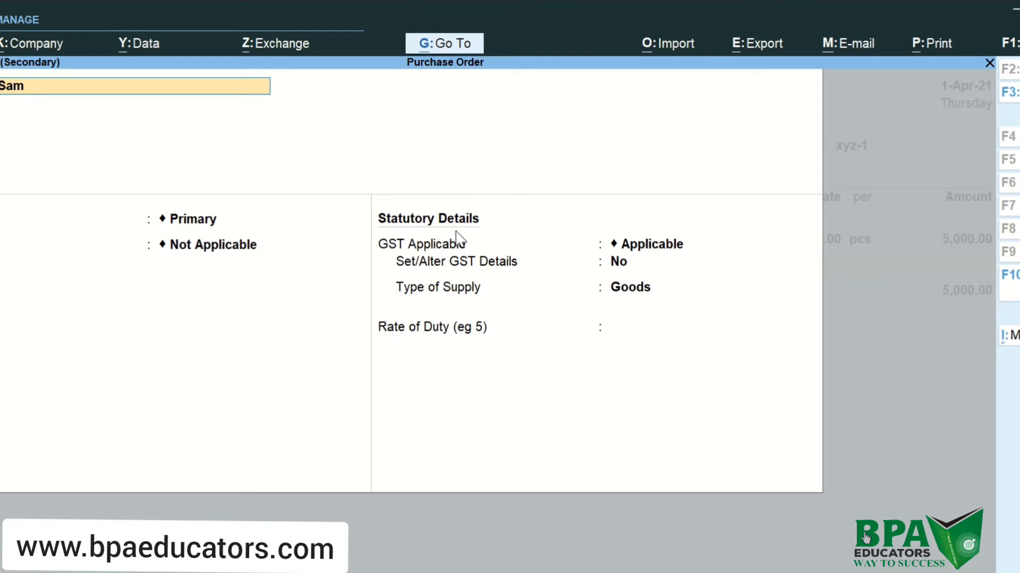
{"action": "key", "text": "BackSpace"}
{"action": "type", "text": "ng Galaxy"}
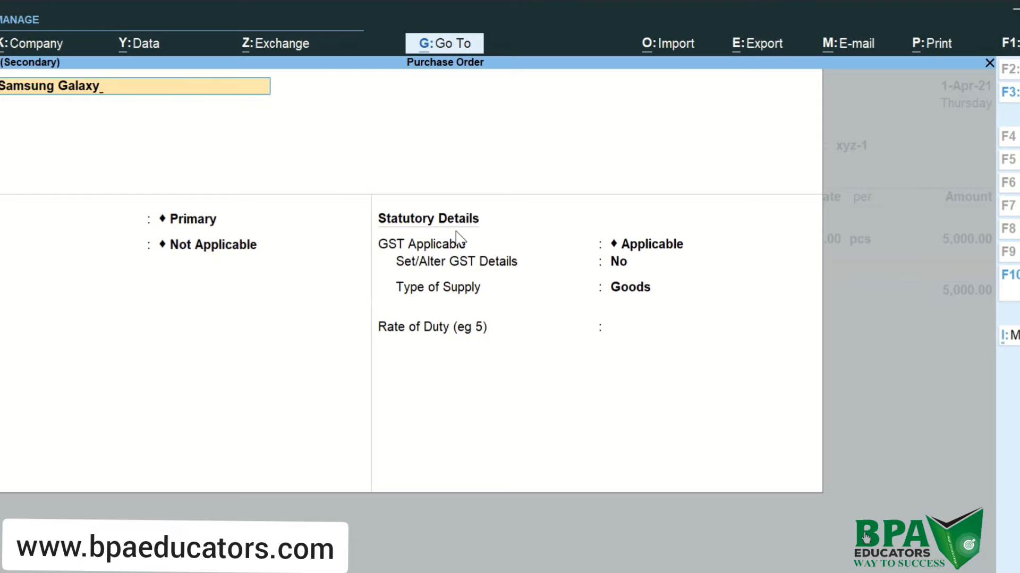
{"action": "key", "text": "Return"}
{"action": "key", "text": "Return"}
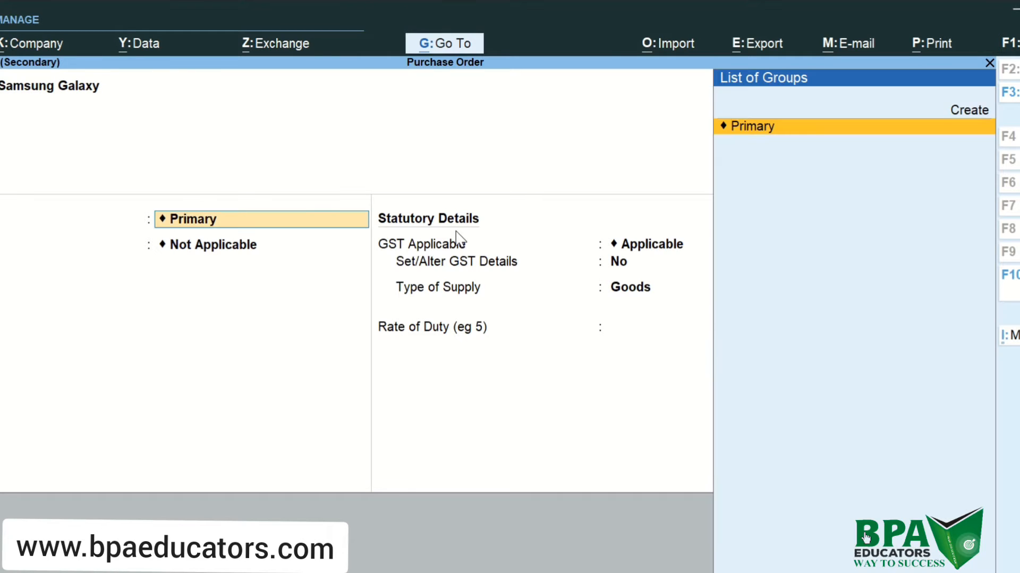
{"action": "key", "text": "Return"}
{"action": "key", "text": "Down"}
{"action": "key", "text": "Return"}
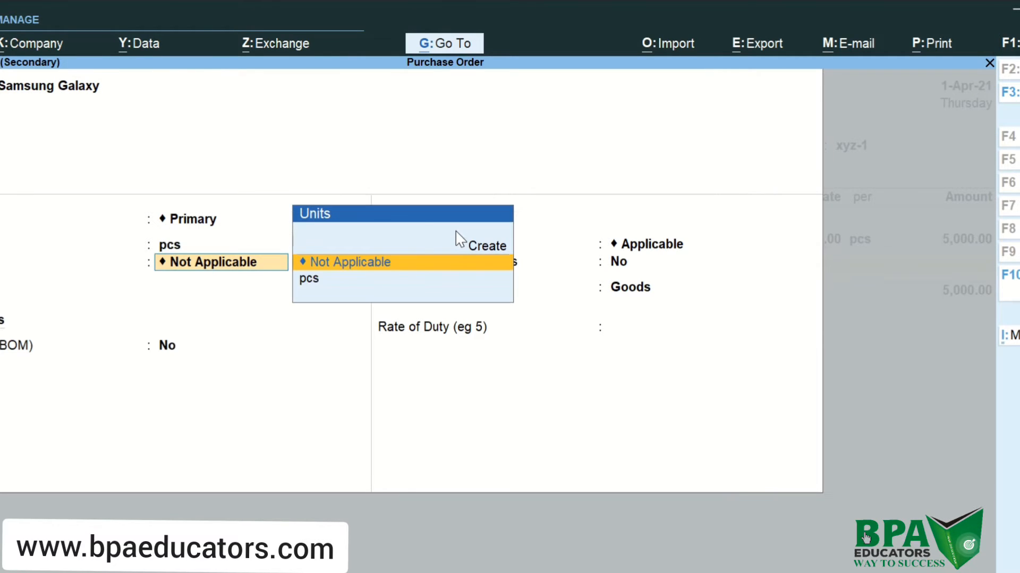
{"action": "key", "text": "Return"}
{"action": "key", "text": "ctrl+a"}
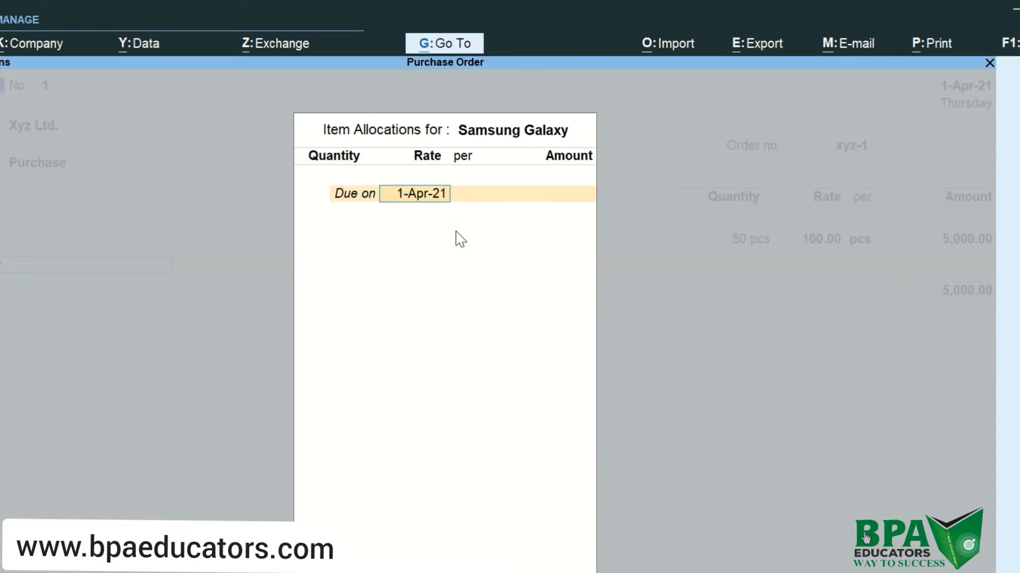
Allocate Samsung Galaxy on the order as due in 10 days, with quantity 5 pcs at a rate of 5,000 per pcs
{"action": "type", "text": "10"}
{"action": "key", "text": "Return"}
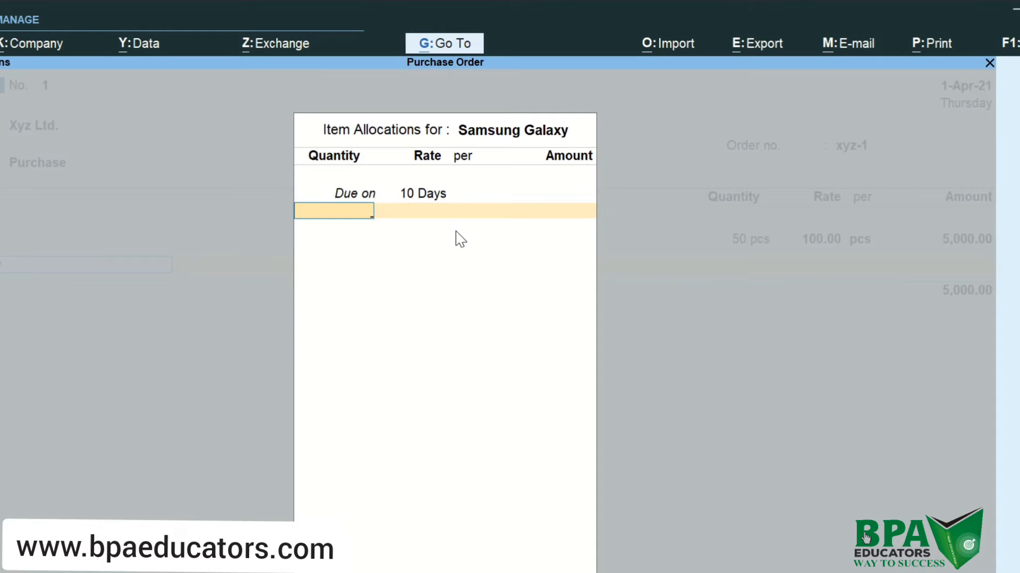
{"action": "type", "text": "5"}
{"action": "key", "text": "Return"}
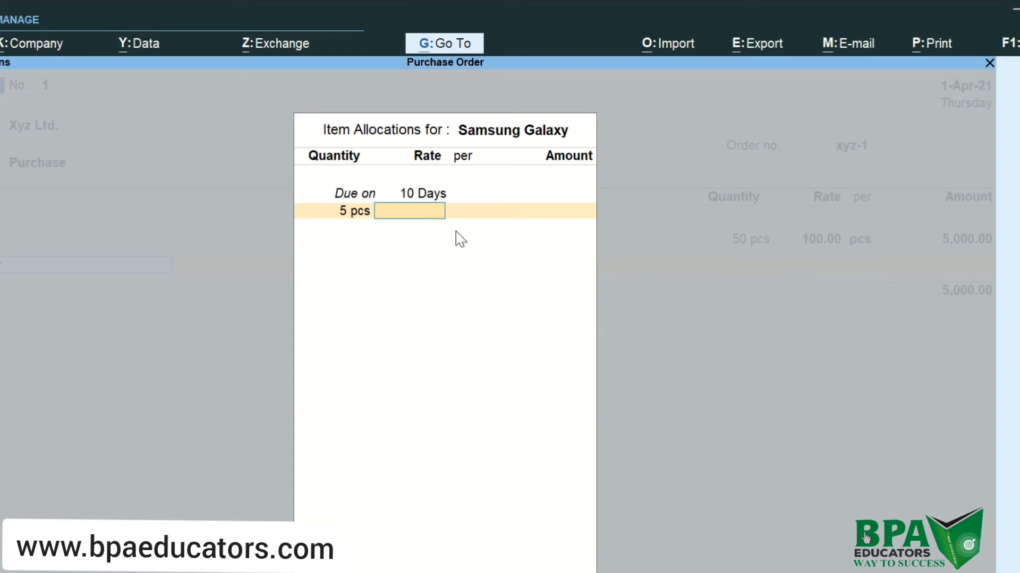
{"action": "type", "text": "5,000"}
{"action": "key", "text": "Return"}
{"action": "key", "text": "Return"}
{"action": "key", "text": "Return"}
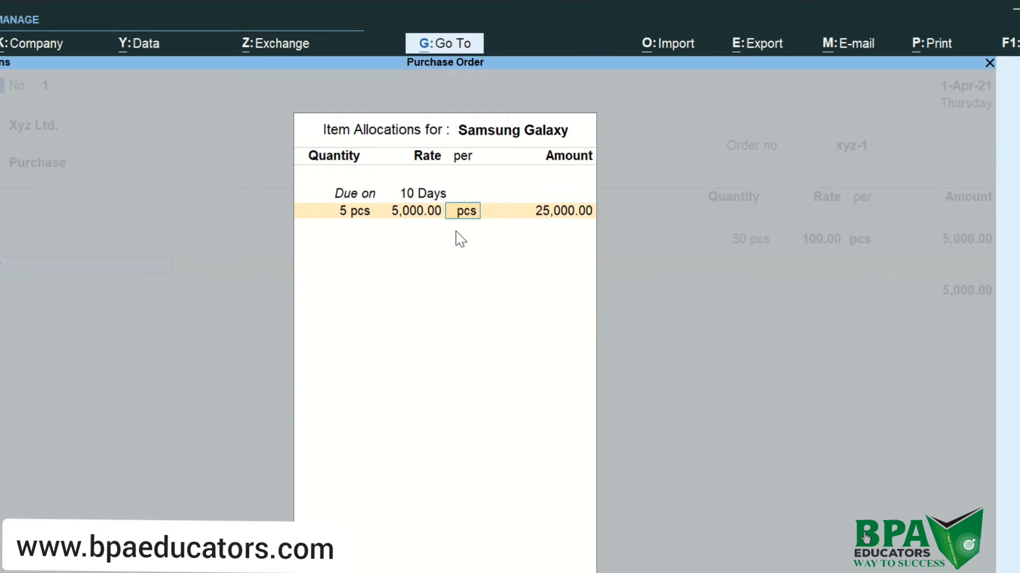
{"action": "key", "text": "Return"}
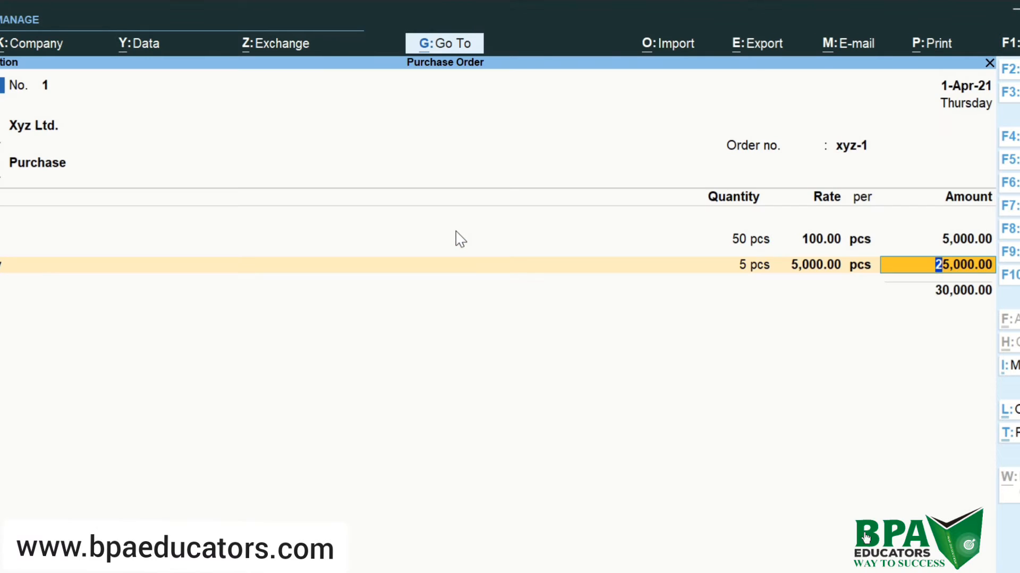
{"action": "key", "text": "Return"}
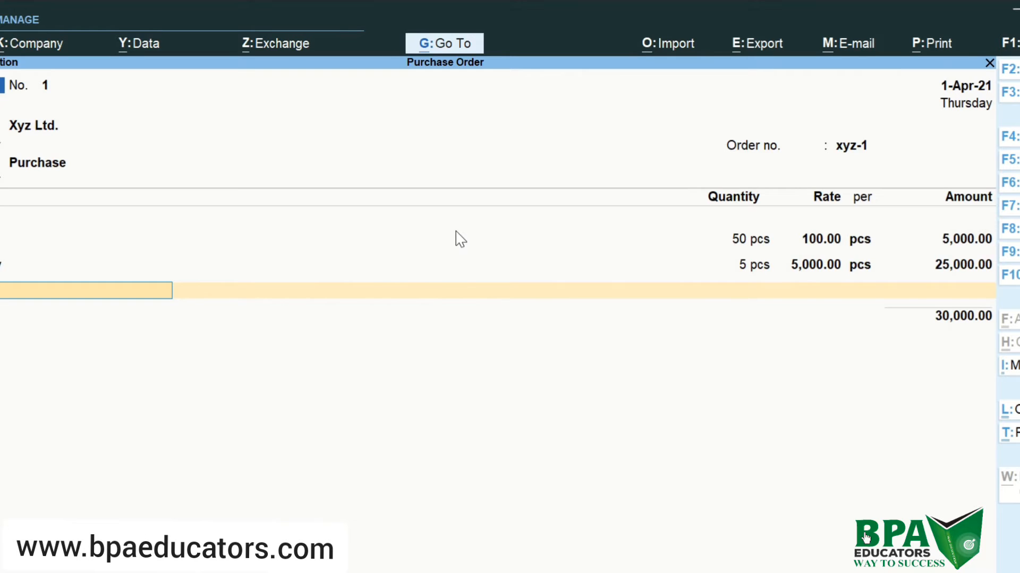
Create a stock item named Micromax under Primary with pcs as its unit and no alternate unit
{"action": "key", "text": "alt+c"}
{"action": "type", "text": "Mi"}
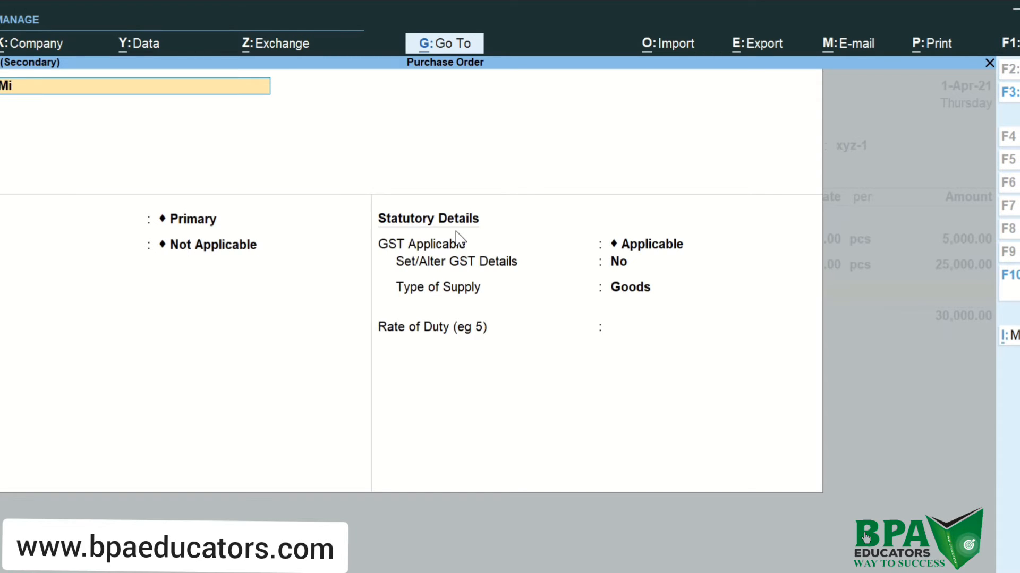
{"action": "type", "text": "cromax"}
{"action": "key", "text": "Return"}
{"action": "key", "text": "Return"}
{"action": "key", "text": "Return"}
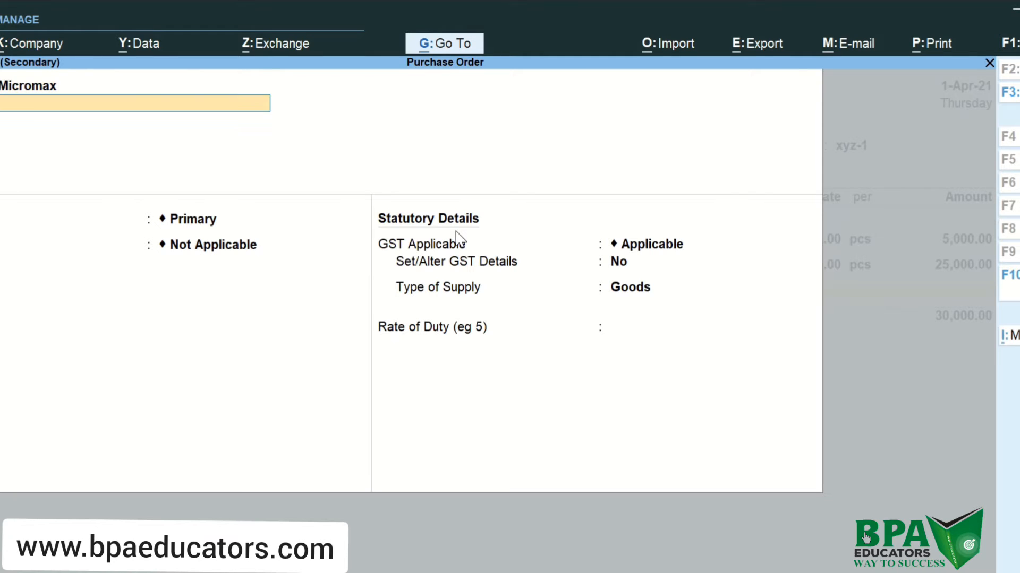
{"action": "key", "text": "Down"}
{"action": "key", "text": "Return"}
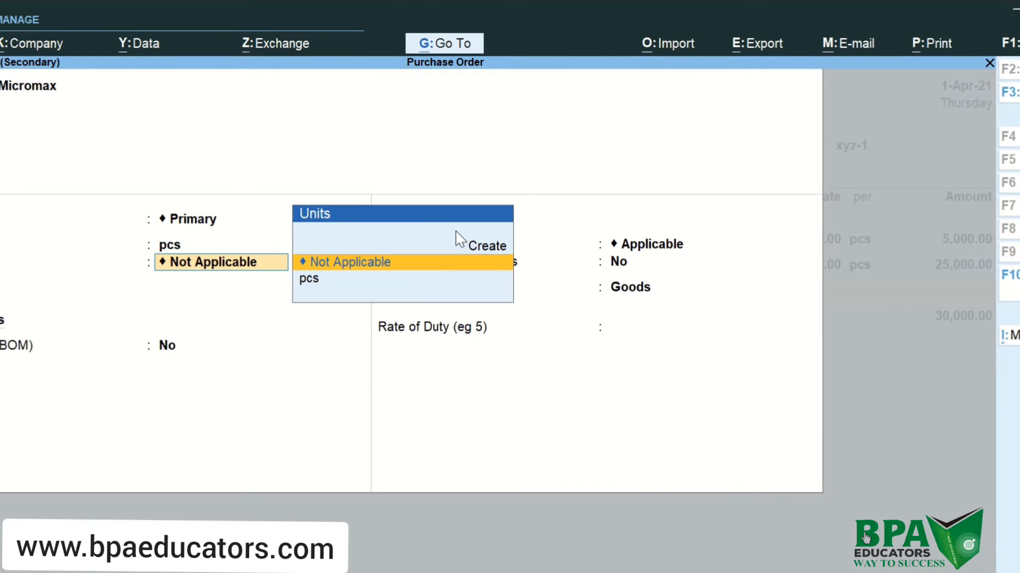
{"action": "key", "text": "Return"}
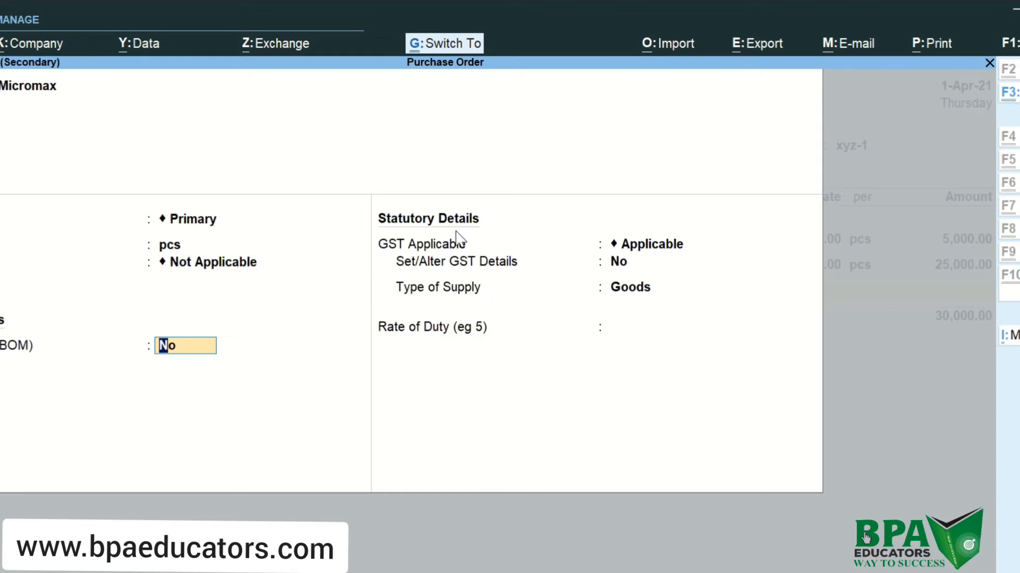
{"action": "key", "text": "ctrl+a"}
Allocate Micromax on the order as due in 10 days, with quantity 10 pcs at a rate of 10,000 per pcs
{"action": "type", "text": "10"}
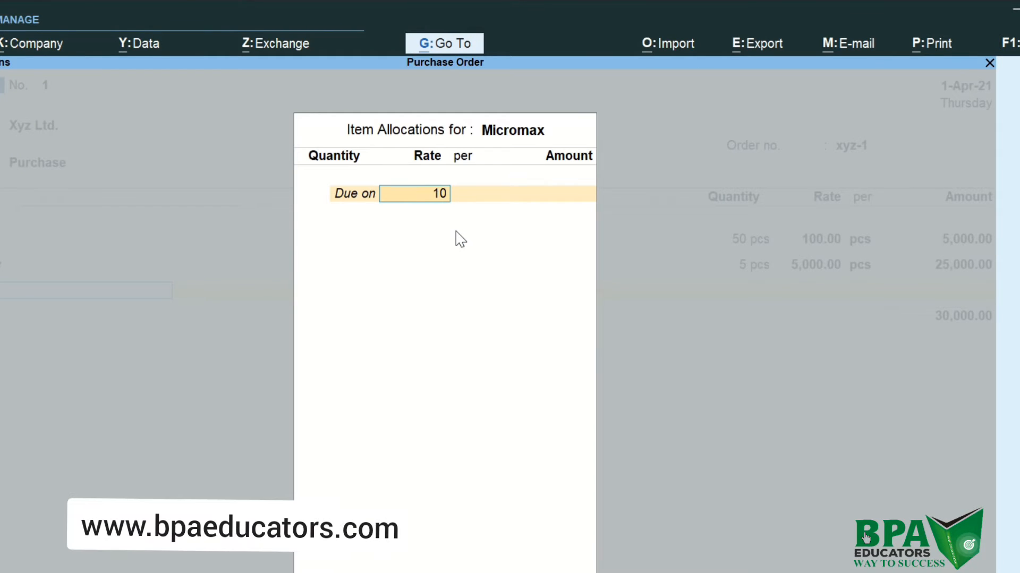
{"action": "key", "text": "Return"}
{"action": "type", "text": "1"}
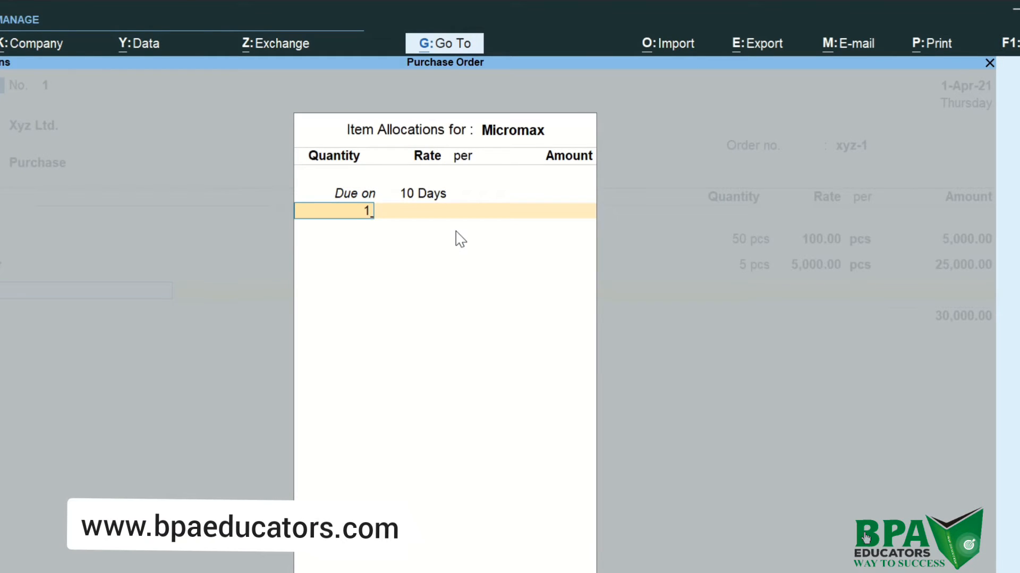
{"action": "type", "text": "0"}
{"action": "key", "text": "Return"}
{"action": "type", "text": "10000"}
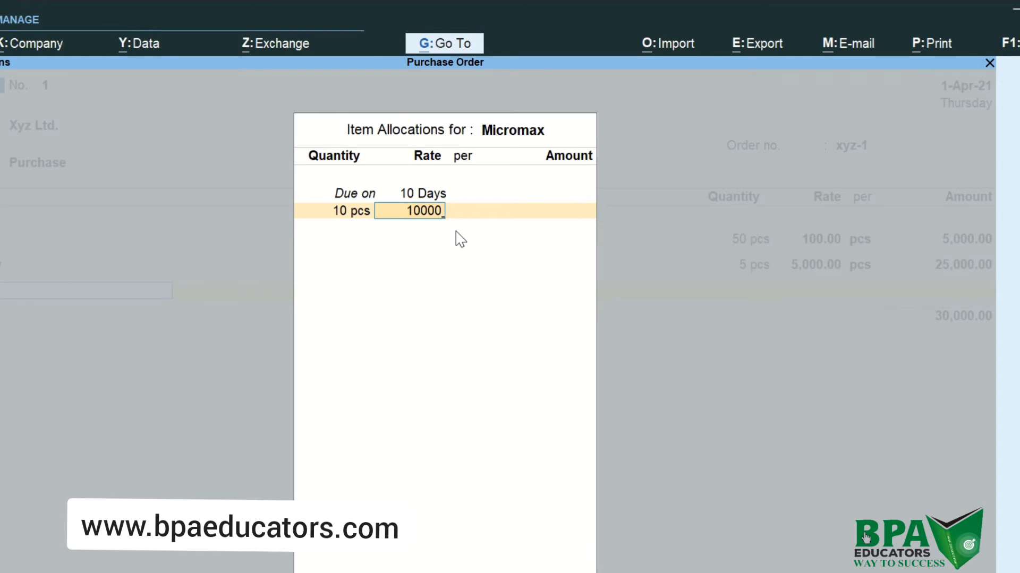
{"action": "key", "text": "Return"}
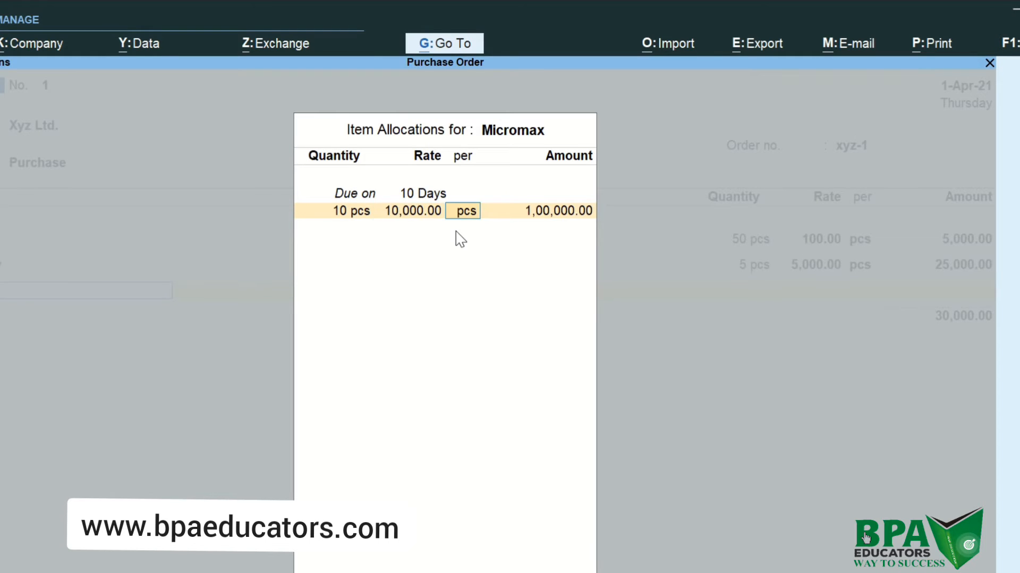
{"action": "key", "text": "Return"}
{"action": "key", "text": "Return"}
{"action": "key", "text": "Return"}
{"action": "key", "text": "Return"}
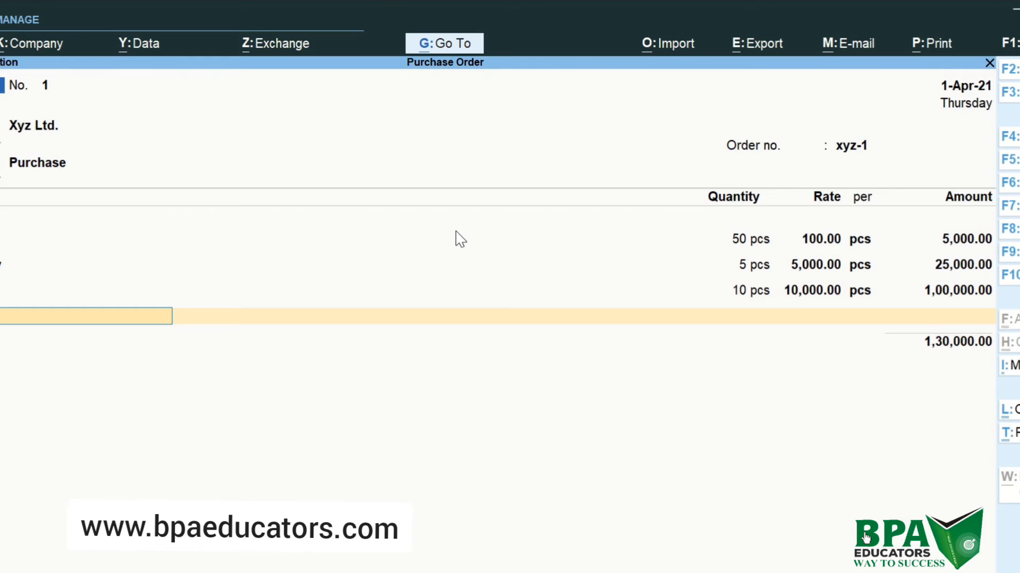
Save the purchase order and switch to a new Receipt Note voucher, activating that voucher type
{"action": "key", "text": "ctrl+a"}
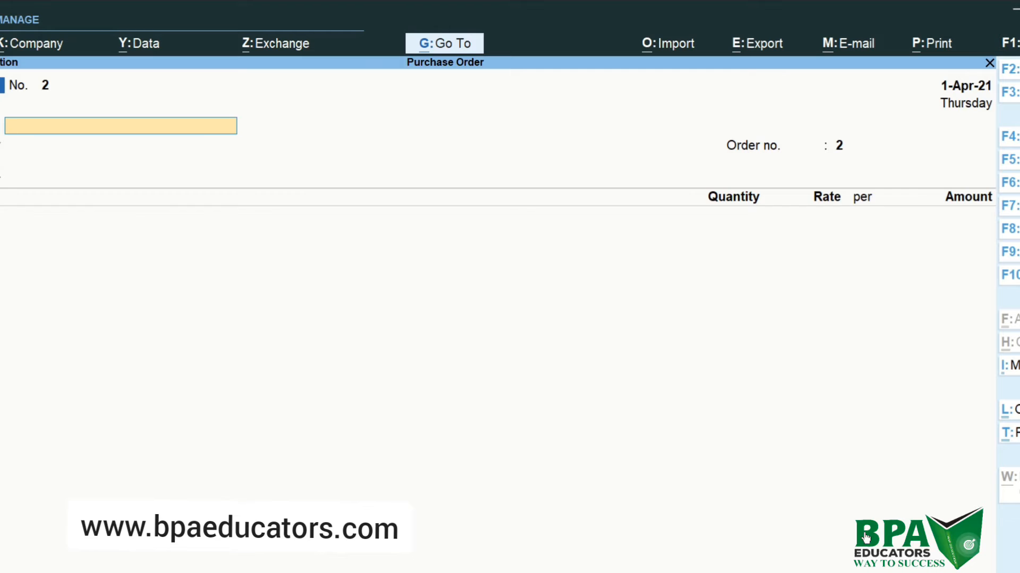
{"action": "key", "text": "F10"}
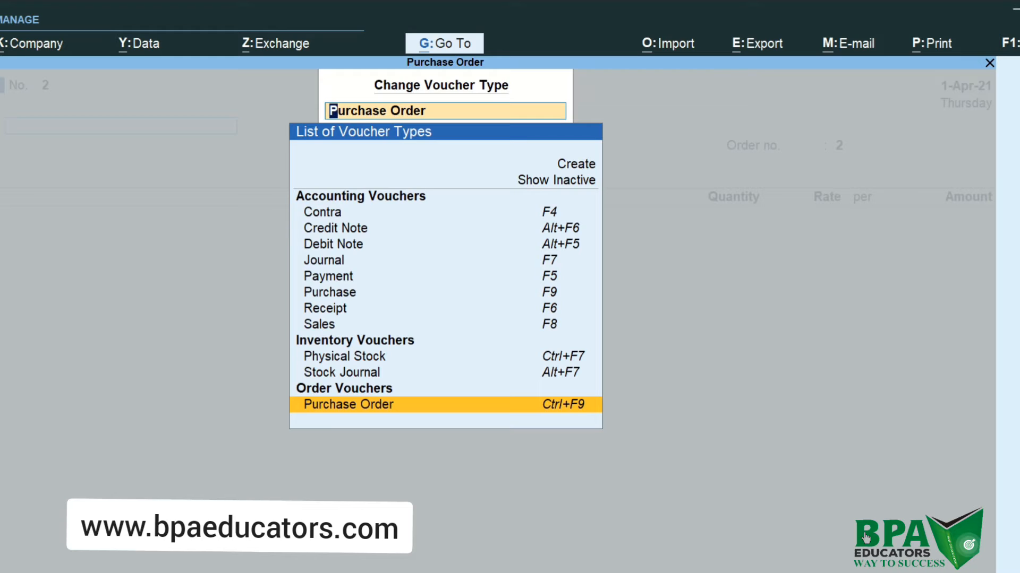
{"action": "left_click", "coordinate": [561, 182]}
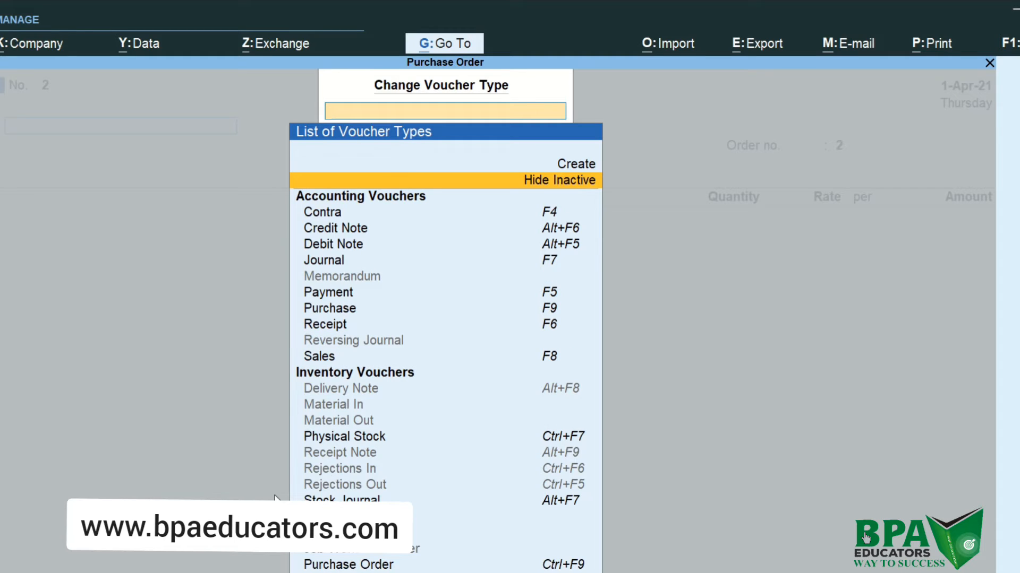
{"action": "left_click", "coordinate": [321, 453]}
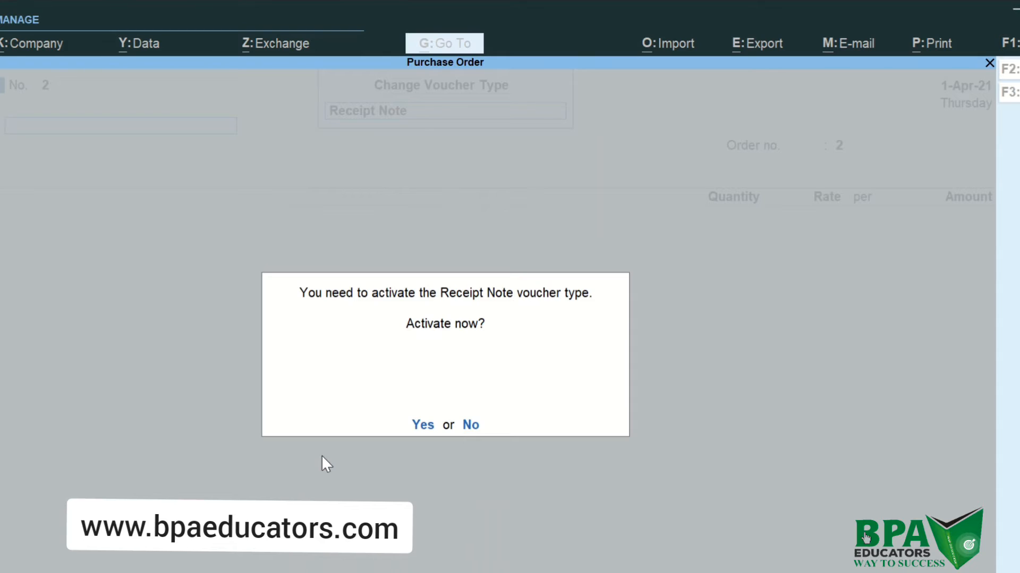
{"action": "key", "text": "Return"}
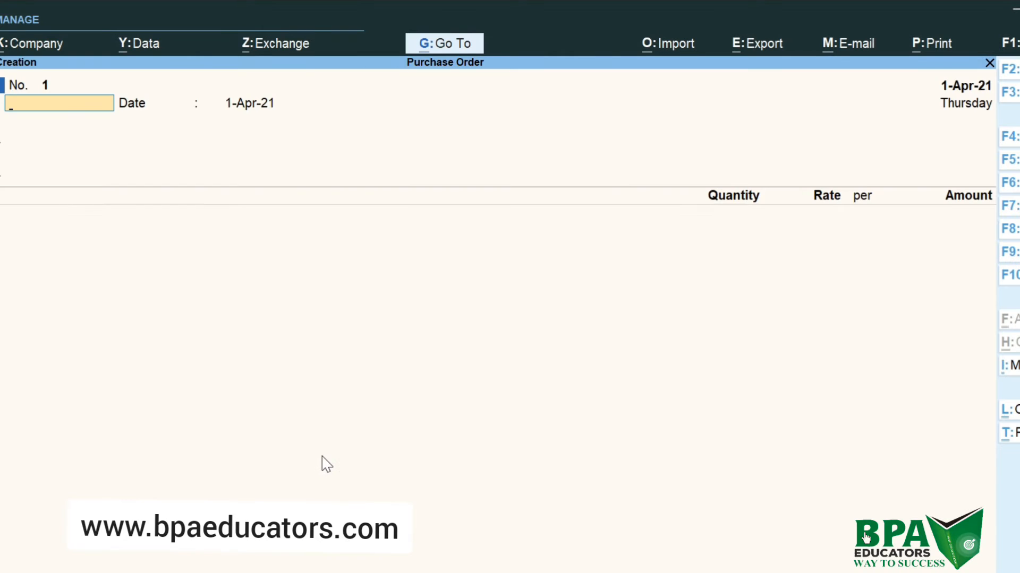
Enter xyz-1 as the receipt note's reference and set both the reference date and the voucher date to 2-Apr-21
{"action": "type", "text": "xyz-1"}
{"action": "key", "text": "Return"}
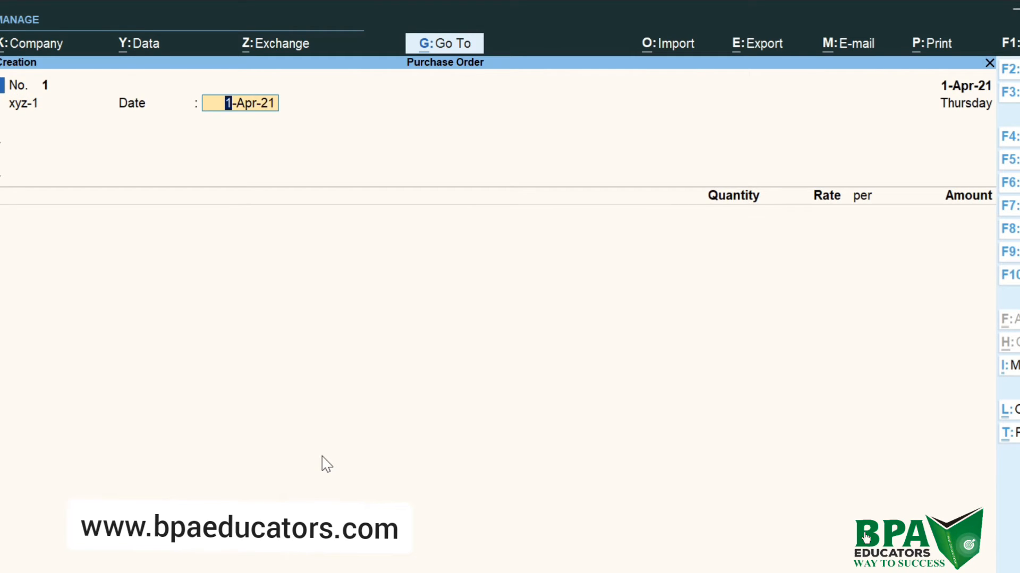
{"action": "type", "text": "1"}
{"action": "key", "text": "BackSpace"}
{"action": "type", "text": "2-4"}
{"action": "key", "text": "Return"}
{"action": "key", "text": "F2"}
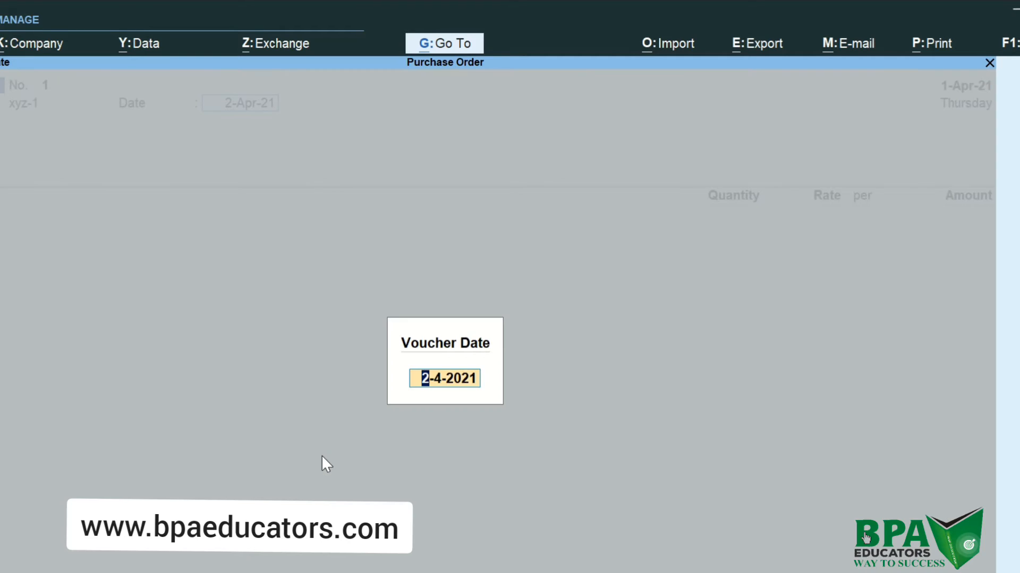
{"action": "key", "text": "Return"}
{"action": "key", "text": "Return"}
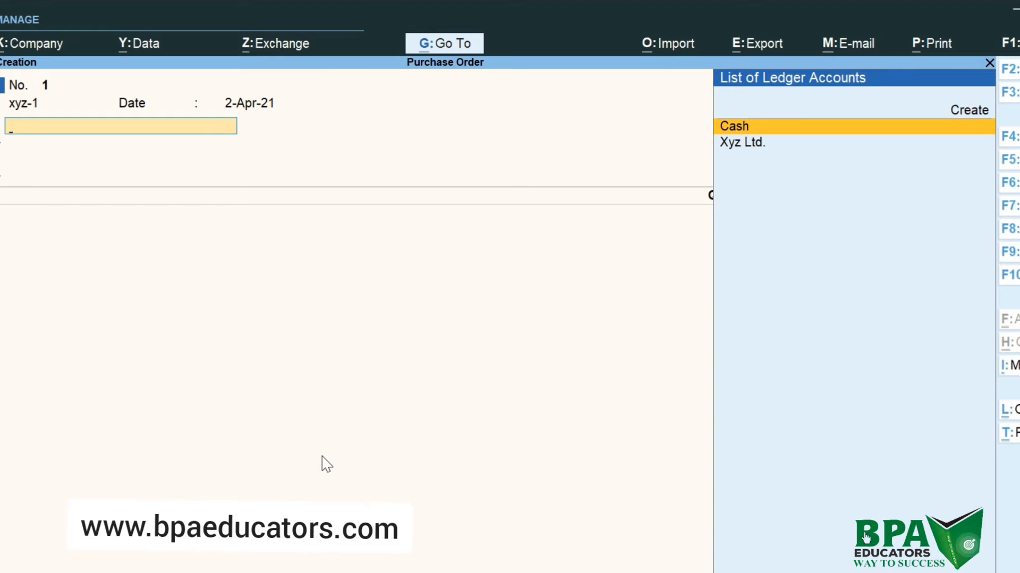
Choose Xyz Ltd. as the receipt note's party and link order xyz-1, leaving the other order and receipt details blank
{"action": "key", "text": "Down"}
{"action": "key", "text": "Return"}
{"action": "key", "text": "Down"}
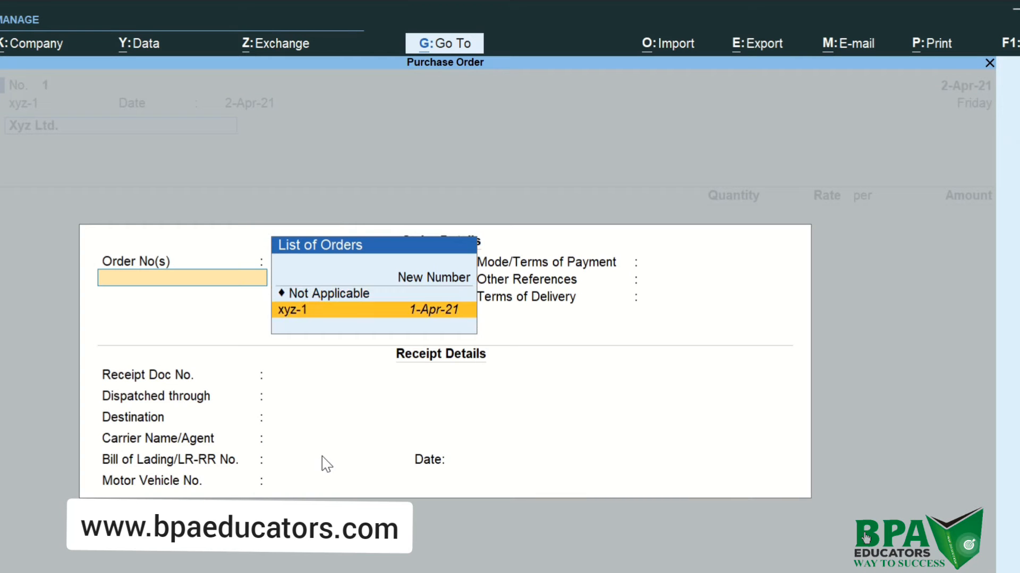
{"action": "key", "text": "Return"}
{"action": "key", "text": "Return"}
{"action": "key", "text": "Return"}
{"action": "key", "text": "Return"}
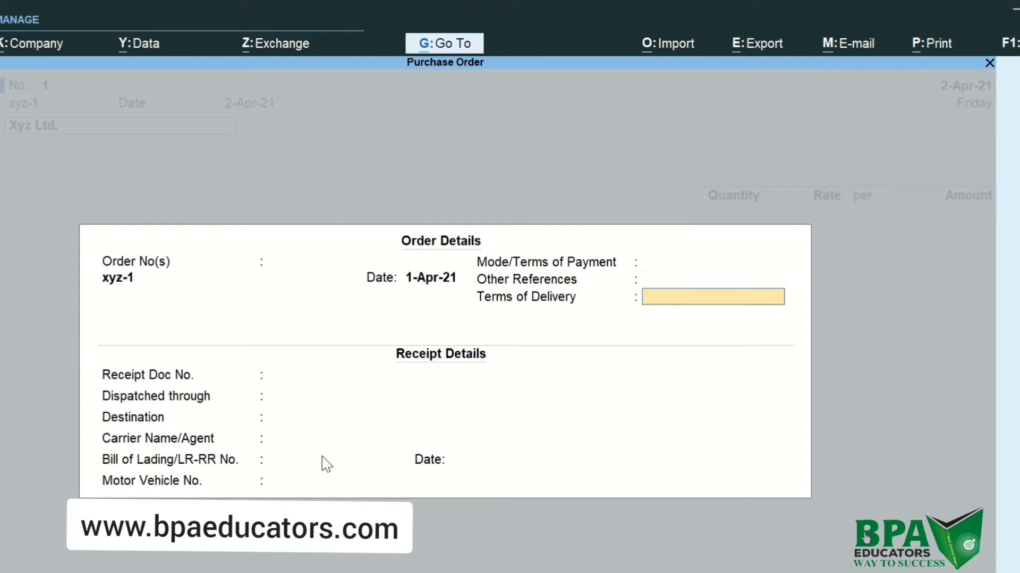
{"action": "key", "text": "Return"}
{"action": "key", "text": "Return"}
{"action": "key", "text": "Return"}
{"action": "key", "text": "Return"}
{"action": "key", "text": "Return"}
{"action": "key", "text": "Return"}
{"action": "key", "text": "Return"}
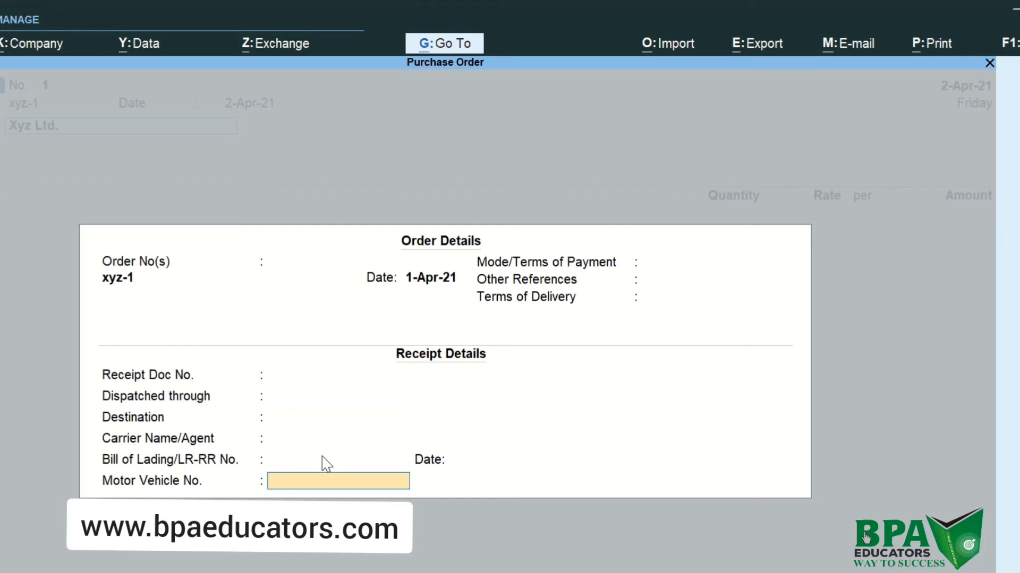
{"action": "key", "text": "Return"}
{"action": "key", "text": "Return"}
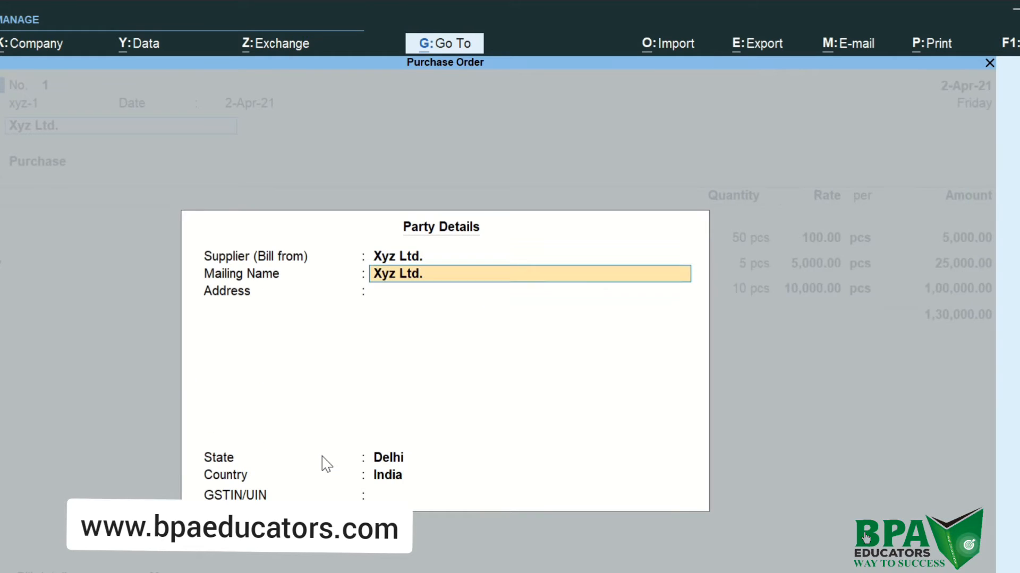
Accept the supplier's party details on the receipt note and keep Purchase as the ledger
{"action": "key", "text": "Return"}
{"action": "key", "text": "Return"}
{"action": "key", "text": "Return"}
{"action": "key", "text": "Return"}
{"action": "key", "text": "Return"}
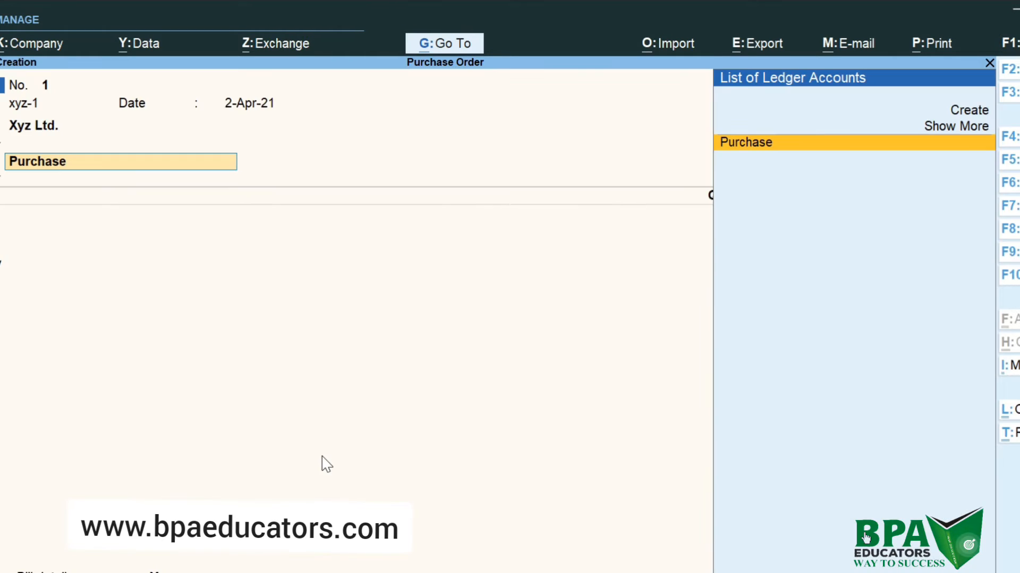
{"action": "key", "text": "Return"}
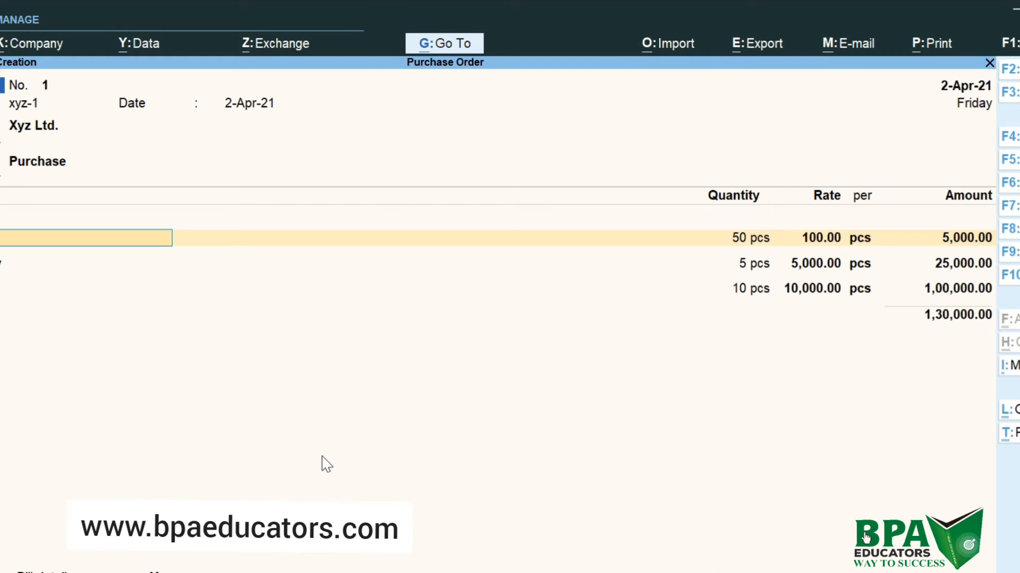
Accept the Earphone receipt allocation against tracking number and order xyz-1, with 50 pcs at 100 per pcs
{"action": "key", "text": "Return"}
{"action": "key", "text": "Return"}
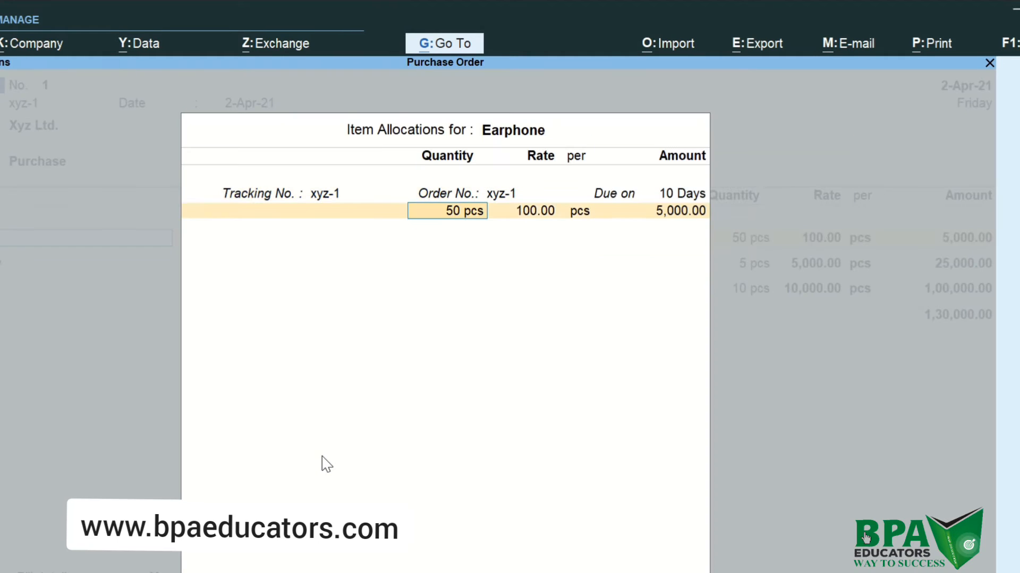
{"action": "key", "text": "Return"}
{"action": "key", "text": "Return"}
{"action": "key", "text": "Return"}
{"action": "key", "text": "Return"}
{"action": "key", "text": "Return"}
Accept the Samsung Galaxy receipt allocation against tracking number and order xyz-1, with 5 pcs at 5,000 per pcs
{"action": "key", "text": "Return"}
{"action": "key", "text": "Return"}
{"action": "key", "text": "Return"}
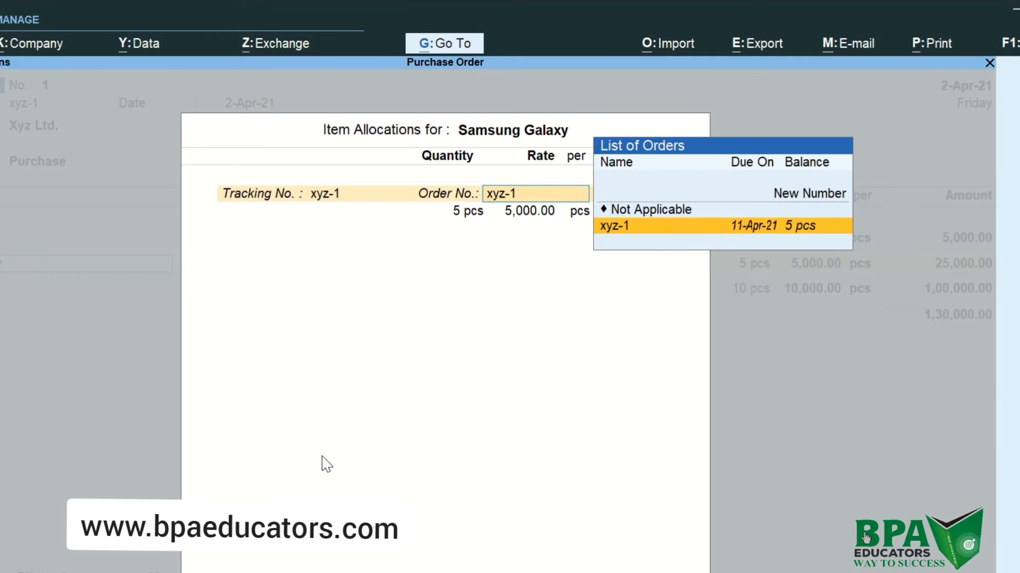
{"action": "key", "text": "Return"}
{"action": "key", "text": "Return"}
{"action": "key", "text": "Return"}
{"action": "key", "text": "Return"}
{"action": "key", "text": "Return"}
{"action": "key", "text": "Return"}
{"action": "key", "text": "Return"}
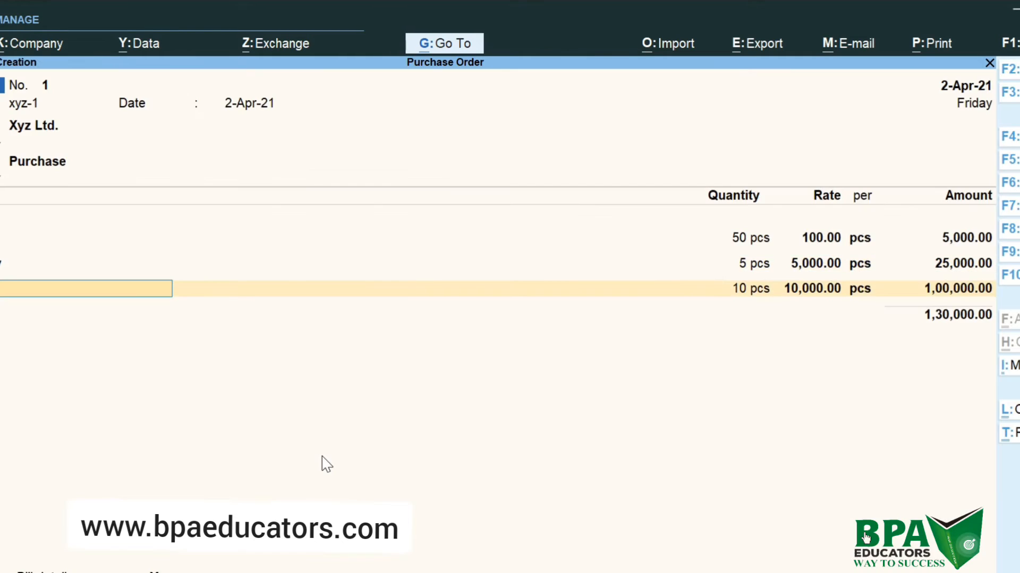
Accept the Micromax receipt allocation against tracking number xyz-1, with 10 pcs at 10,000 per pcs
{"action": "key", "text": "Return"}
{"action": "key", "text": "Return"}
{"action": "key", "text": "Return"}
{"action": "key", "text": "Return"}
{"action": "key", "text": "Return"}
{"action": "key", "text": "Return"}
{"action": "key", "text": "Return"}
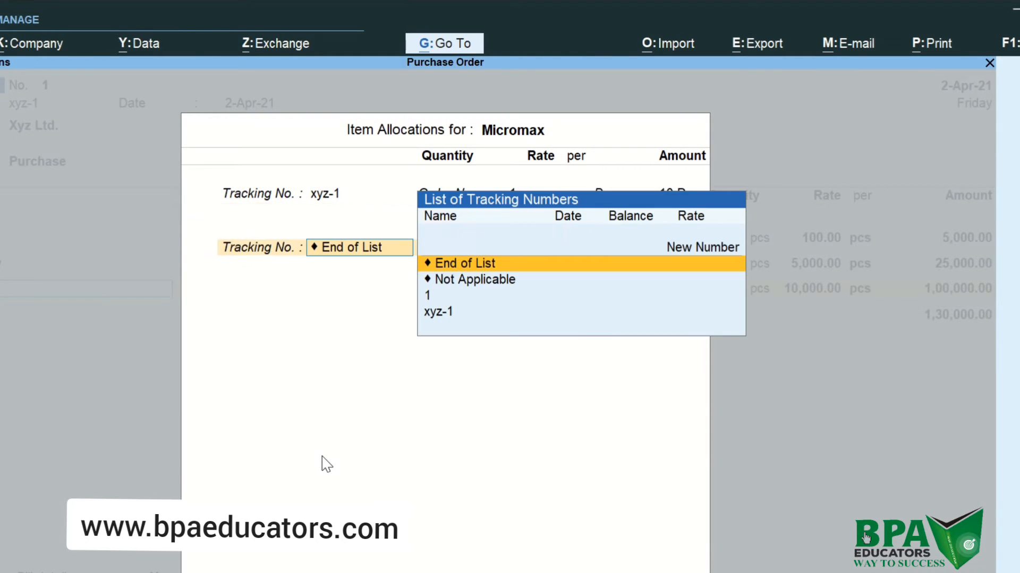
{"action": "key", "text": "Return"}
{"action": "key", "text": "Return"}
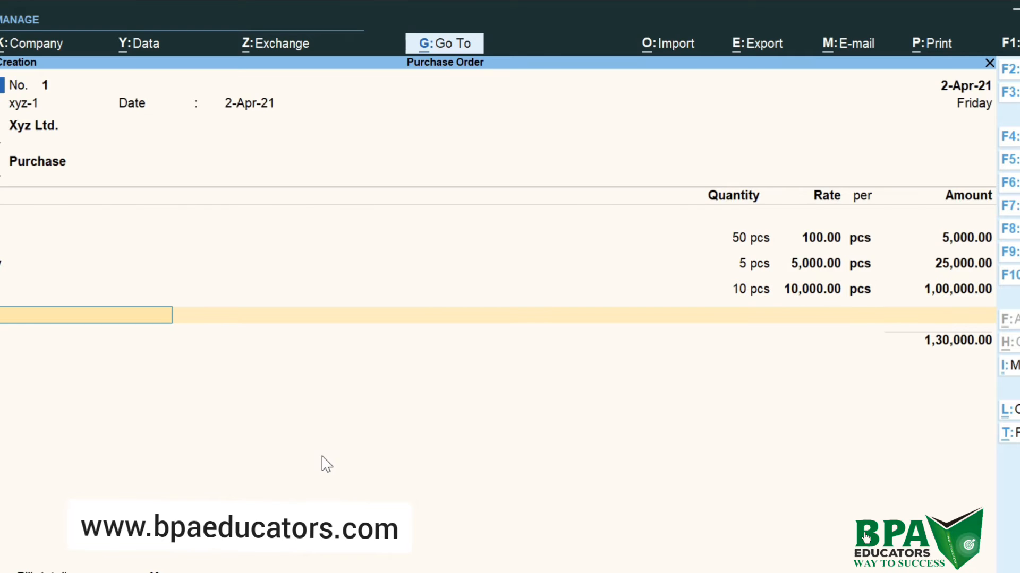
End the item list, leave the e-way bill details unfilled, and save the receipt note
{"action": "key", "text": "Return"}
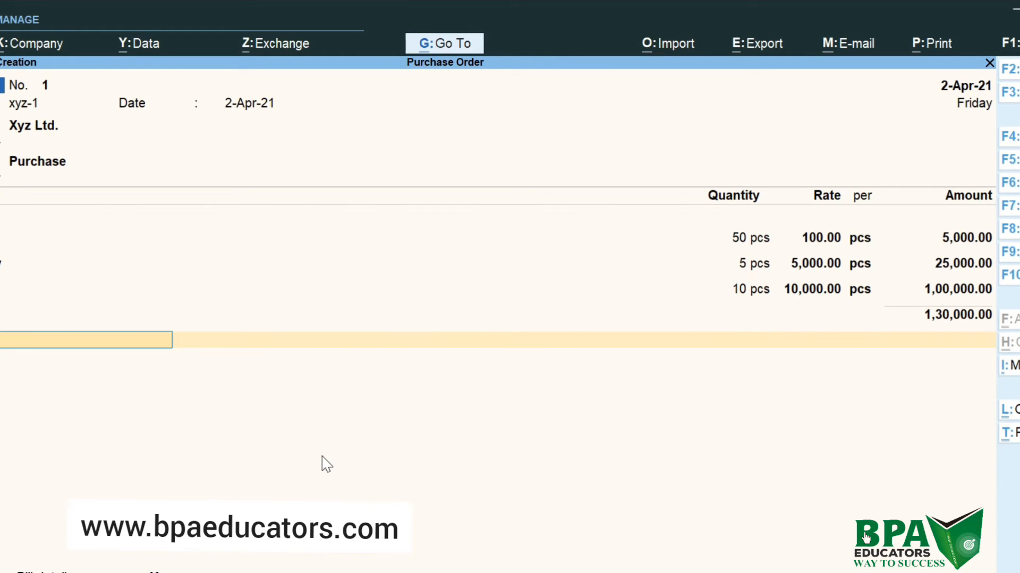
{"action": "key", "text": "Return"}
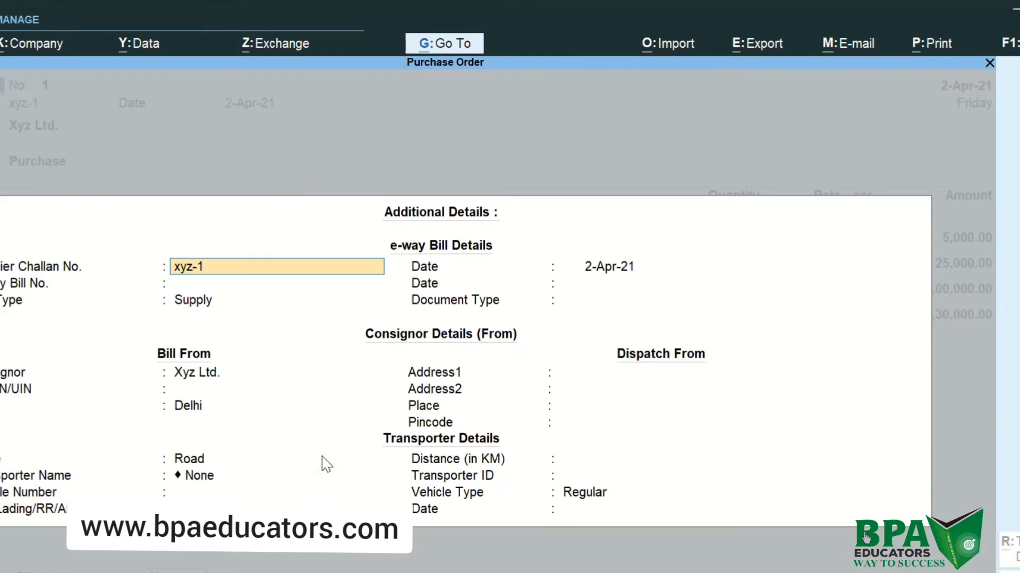
{"action": "key", "text": "Escape"}
{"action": "key", "text": "Escape"}
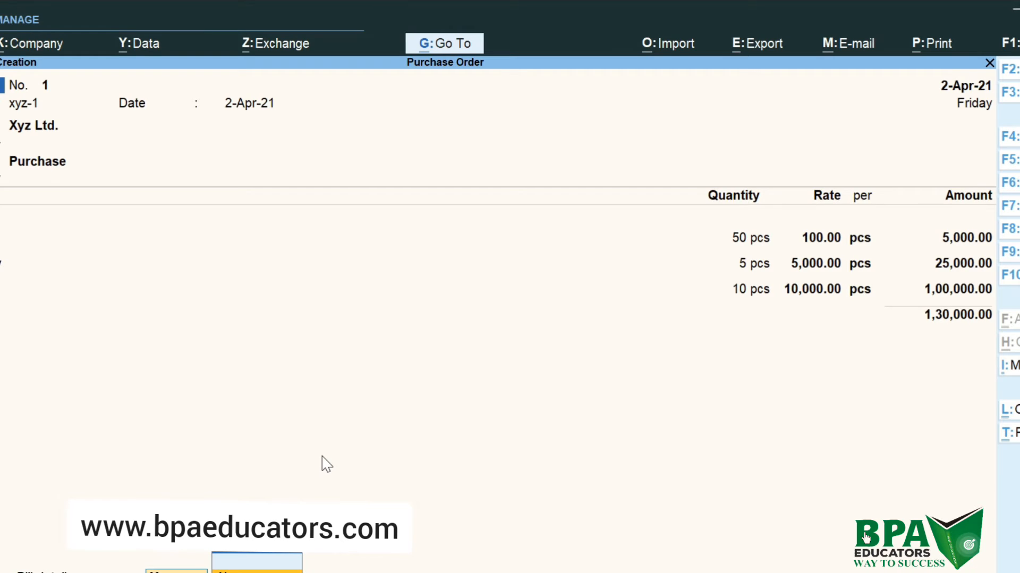
{"action": "key", "text": "Return"}
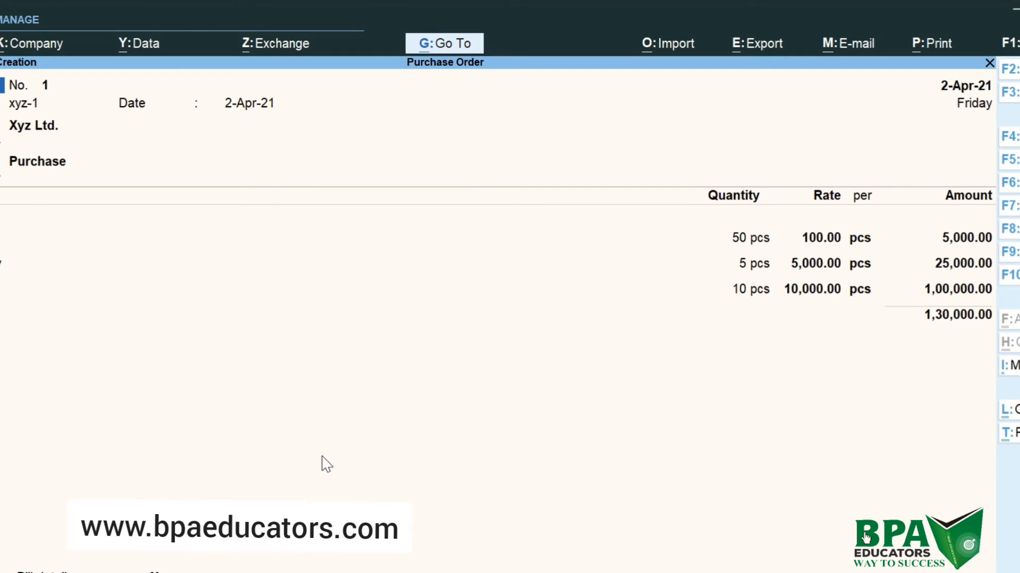
{"action": "key", "text": "ctrl+a"}
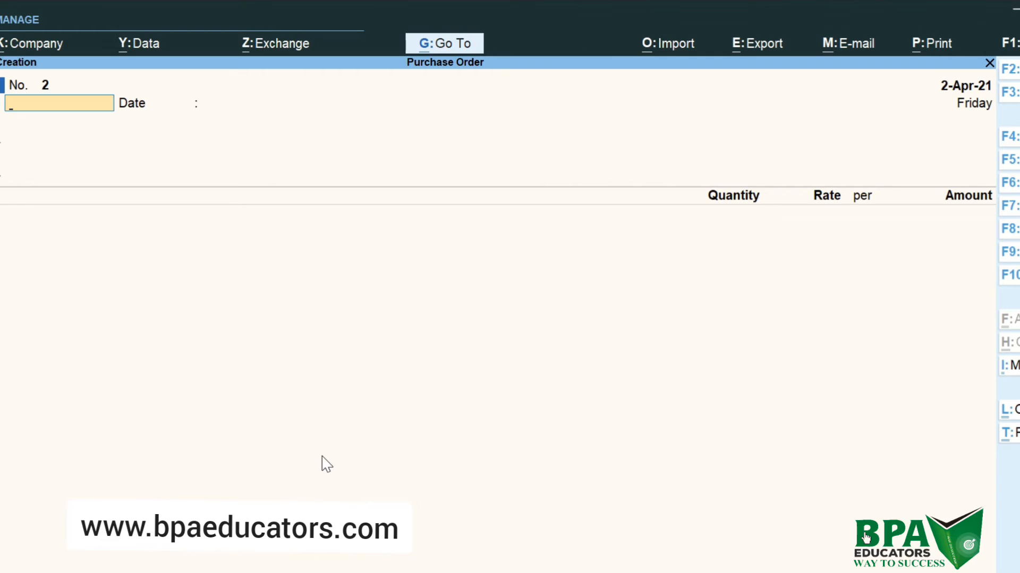
Start a Purchase voucher with supplier invoice number inv/xyz-1 dated 2-Apr-21
{"action": "key", "text": "F9"}
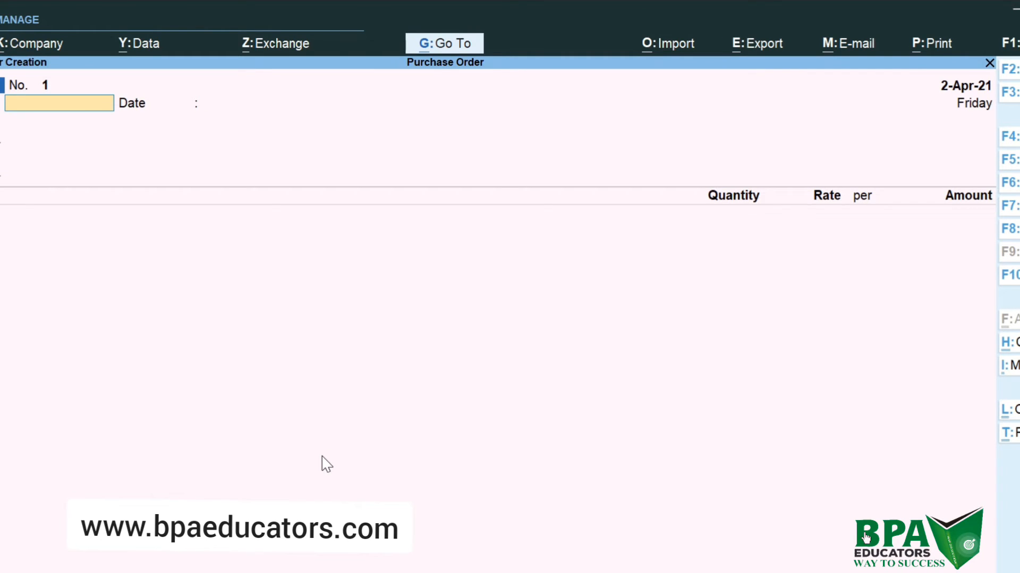
{"action": "type", "text": "inv/xyz-1"}
{"action": "key", "text": "Return"}
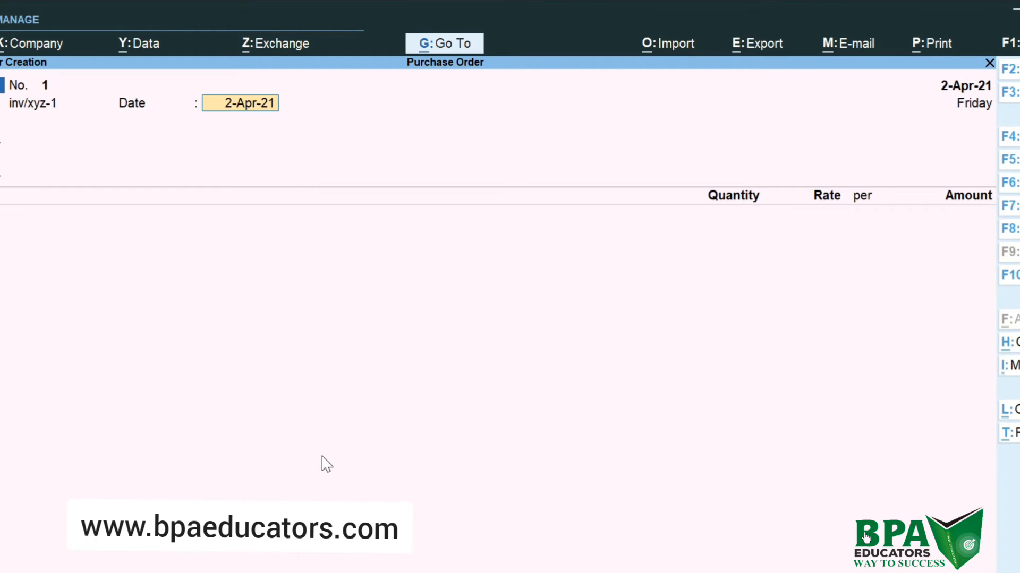
{"action": "key", "text": "Return"}
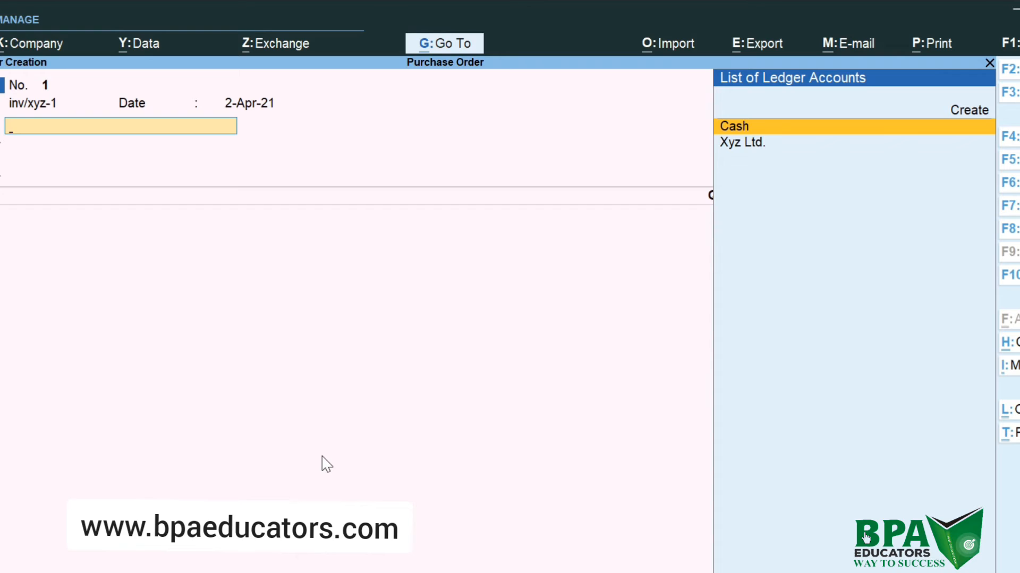
Choose Xyz Ltd. as the purchase voucher's party and link receipt note xyz-1, leaving the remaining receipt details blank
{"action": "key", "text": "Down"}
{"action": "key", "text": "Return"}
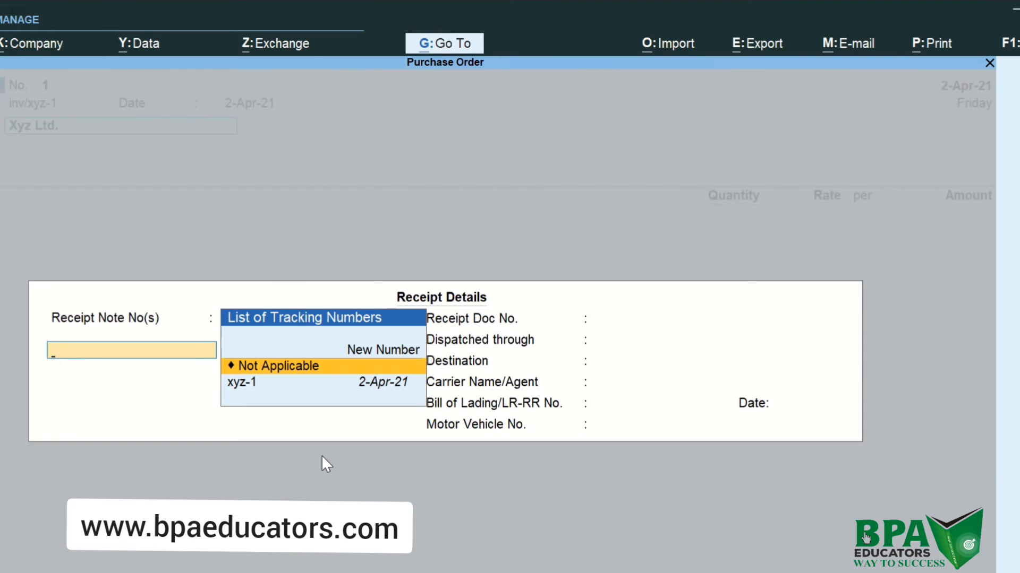
{"action": "key", "text": "Down"}
{"action": "key", "text": "Return"}
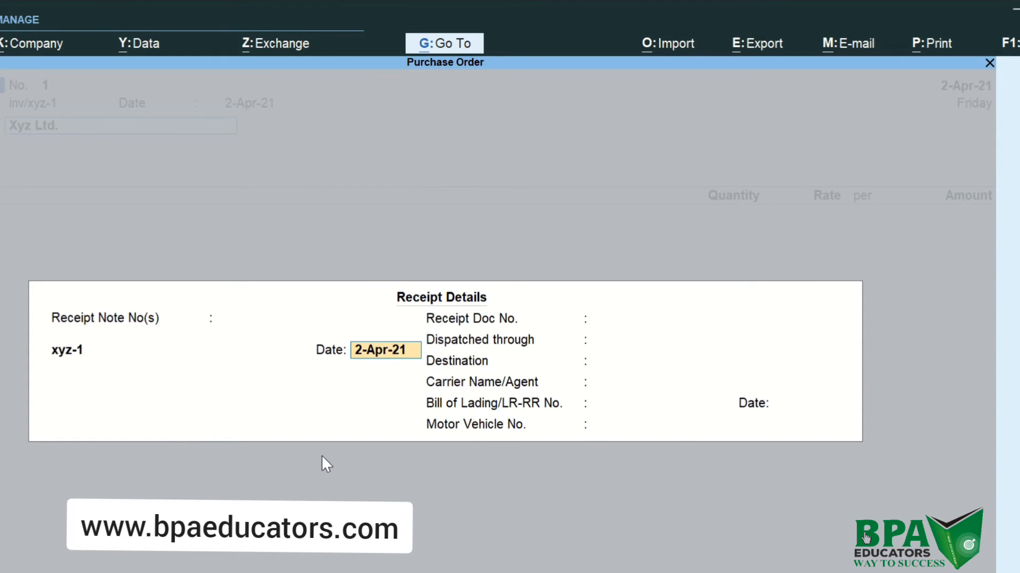
{"action": "key", "text": "Return"}
{"action": "key", "text": "Return"}
{"action": "key", "text": "Return"}
{"action": "key", "text": "Return"}
{"action": "key", "text": "Return"}
{"action": "key", "text": "Return"}
{"action": "key", "text": "Return"}
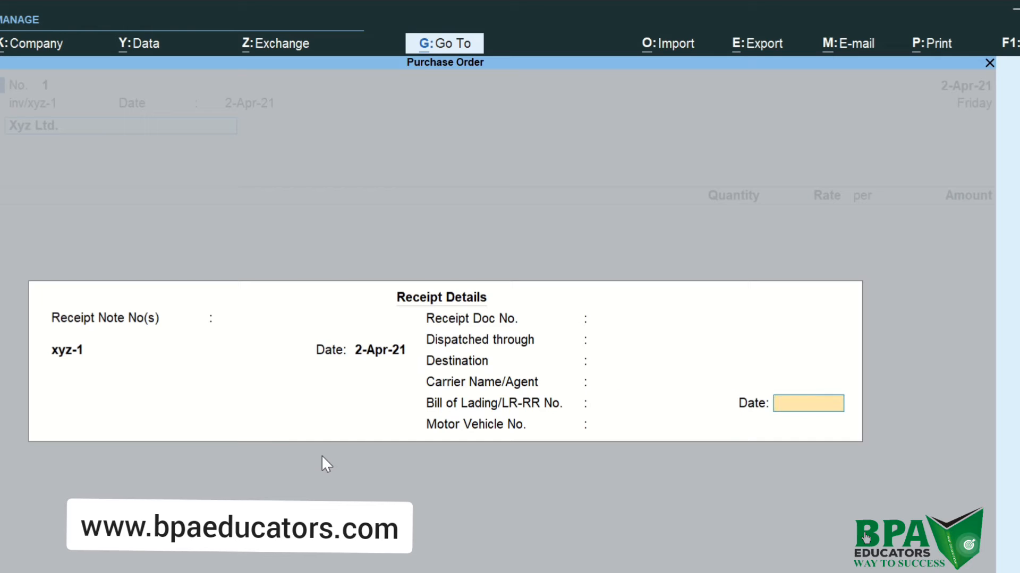
{"action": "key", "text": "Return"}
{"action": "key", "text": "Return"}
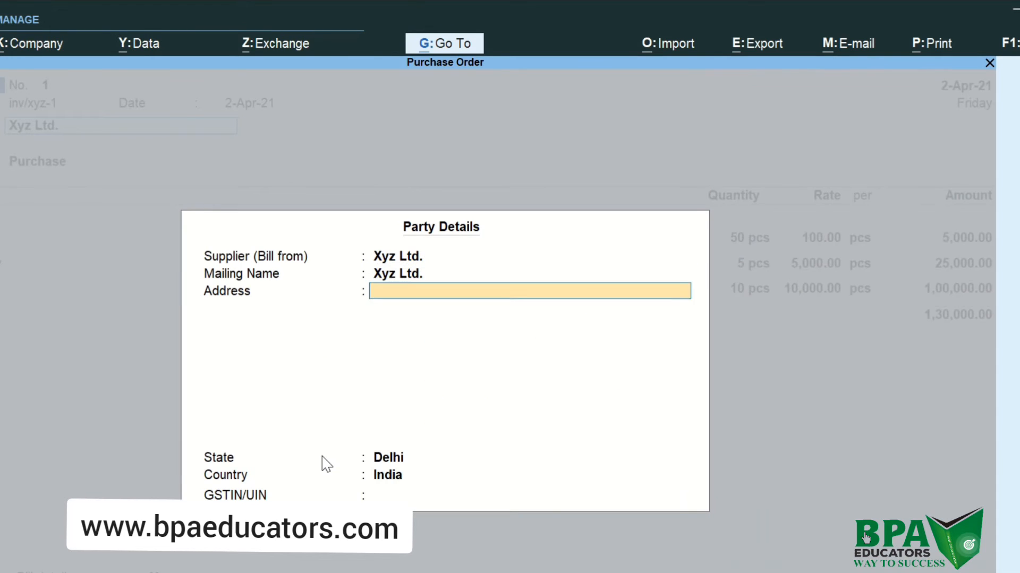
Accept the supplier's party details on the purchase voucher and keep Purchase as the ledger
{"action": "key", "text": "Return"}
{"action": "key", "text": "Return"}
{"action": "key", "text": "Return"}
{"action": "key", "text": "Return"}
{"action": "key", "text": "Return"}
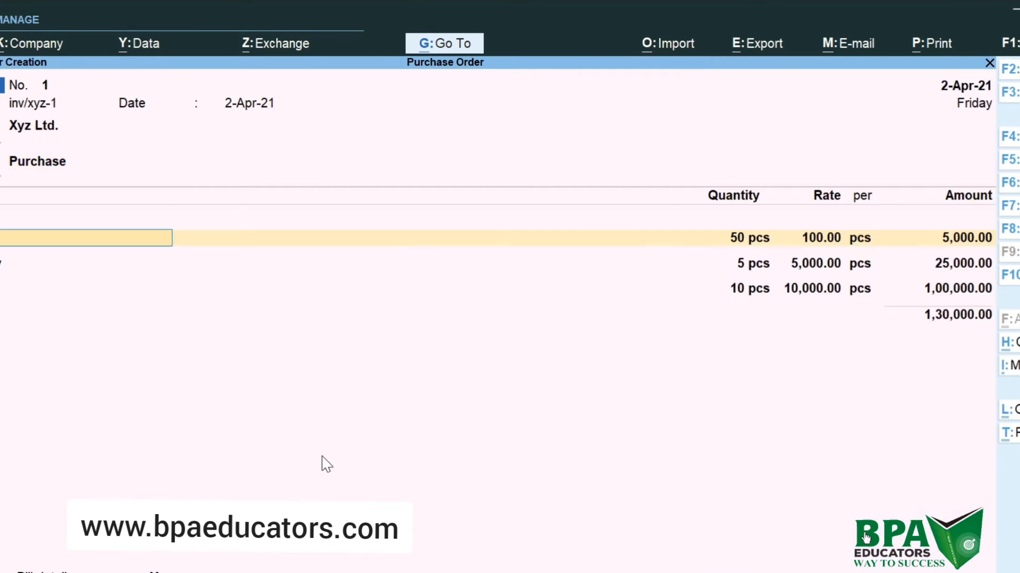
Accept the Earphone purchase allocation with tracking and order number xyz-1, 50 pcs at 100 per pcs
{"action": "key", "text": "Return"}
{"action": "key", "text": "Return"}
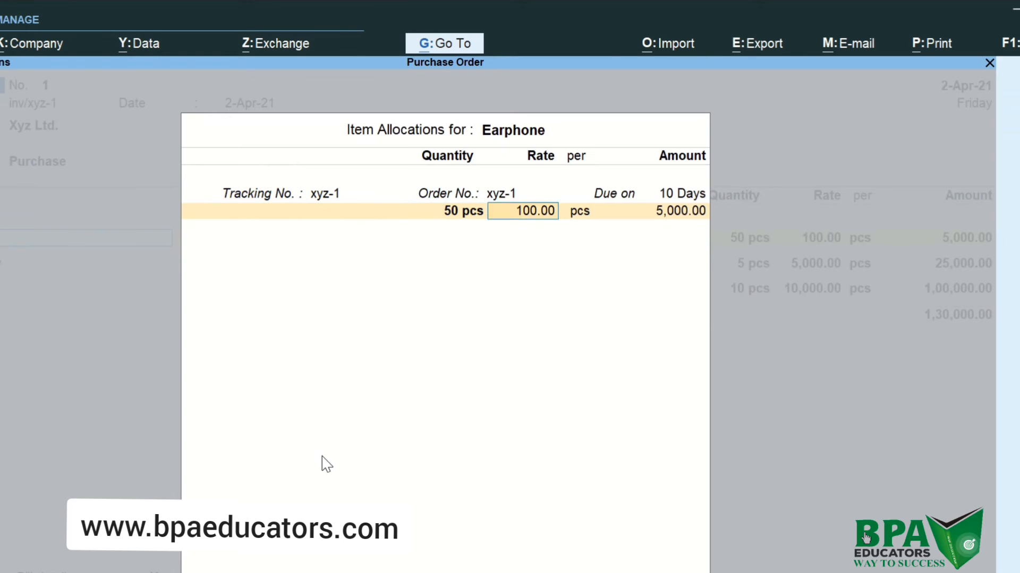
{"action": "key", "text": "Return"}
{"action": "key", "text": "Return"}
{"action": "key", "text": "Return"}
{"action": "key", "text": "Return"}
Accept the Samsung Galaxy purchase allocation with tracking and order number xyz-1, 5 pcs at 5,000 per pcs
{"action": "key", "text": "Return"}
{"action": "key", "text": "Return"}
{"action": "key", "text": "Return"}
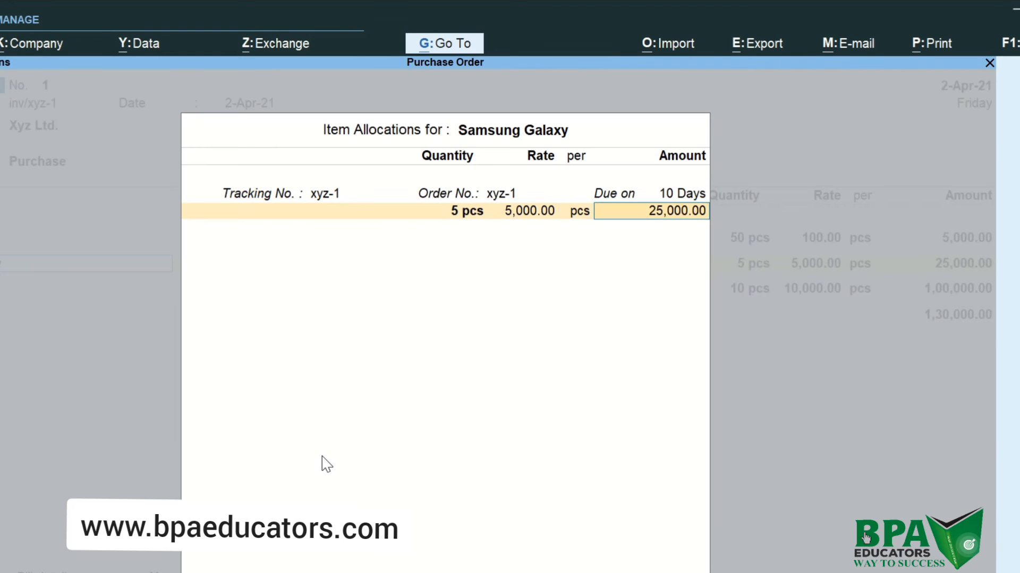
{"action": "key", "text": "Return"}
{"action": "key", "text": "Return"}
Accept the Micromax purchase allocation with tracking and order number xyz-1, 10 pcs at 10,000 per pcs
{"action": "key", "text": "Return"}
{"action": "key", "text": "Return"}
{"action": "key", "text": "Return"}
{"action": "key", "text": "Return"}
{"action": "key", "text": "Return"}
{"action": "key", "text": "Return"}
{"action": "key", "text": "Return"}
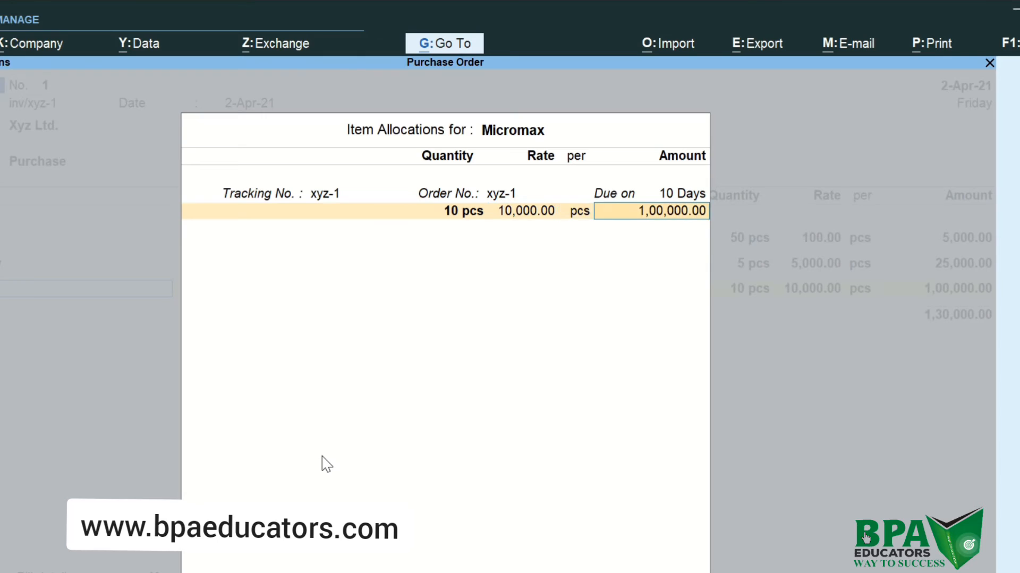
{"action": "key", "text": "Return"}
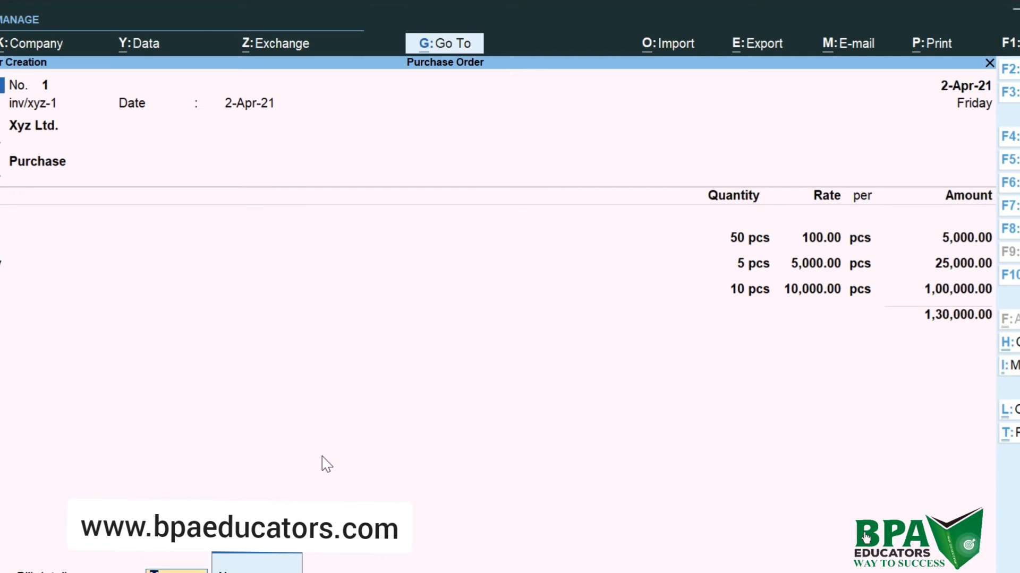
Accept the bill-wise details for Xyz Ltd. as a New Ref for the full amount, save the purchase voucher and leave voucher entry
{"action": "key", "text": "Return"}
{"action": "key", "text": "Return"}
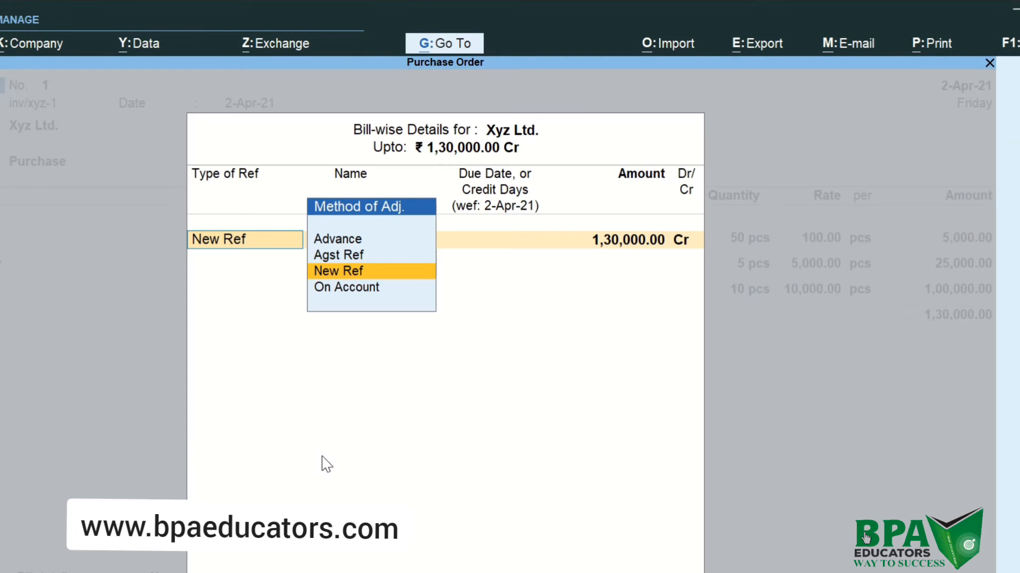
{"action": "key", "text": "Return"}
{"action": "key", "text": "Return"}
{"action": "key", "text": "Return"}
{"action": "key", "text": "Return"}
{"action": "key", "text": "Return"}
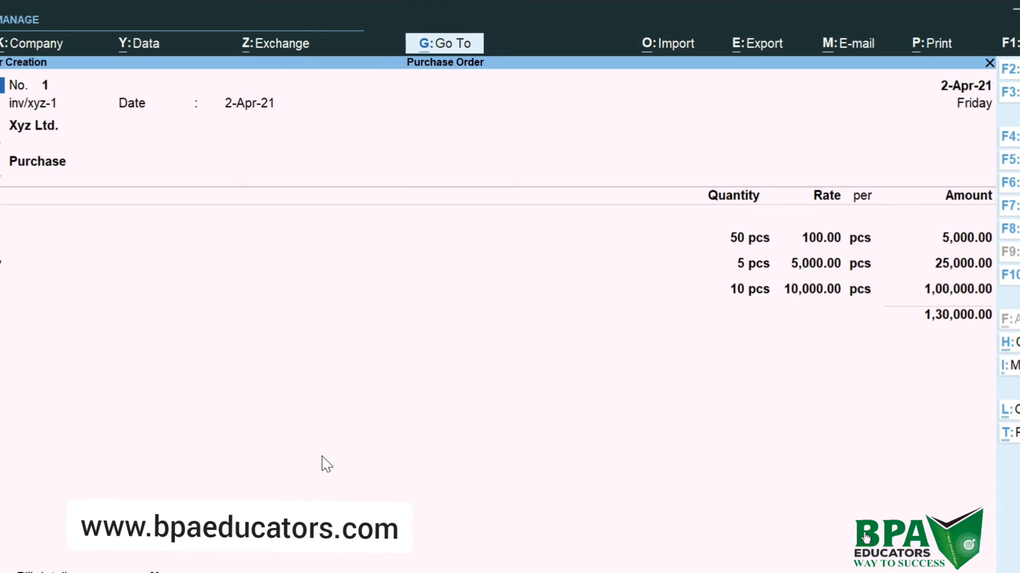
{"action": "key", "text": "Return"}
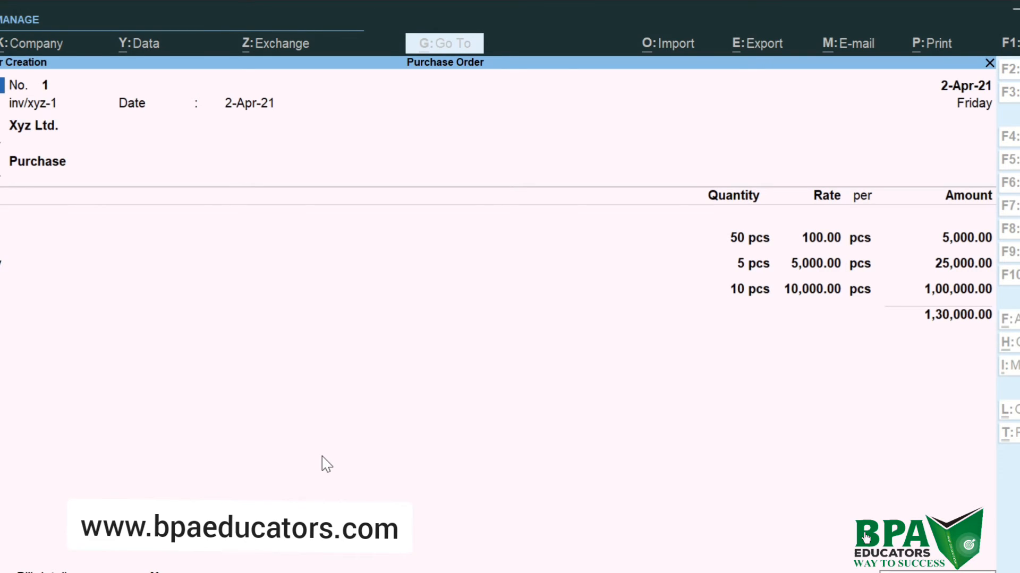
{"action": "key", "text": "Return"}
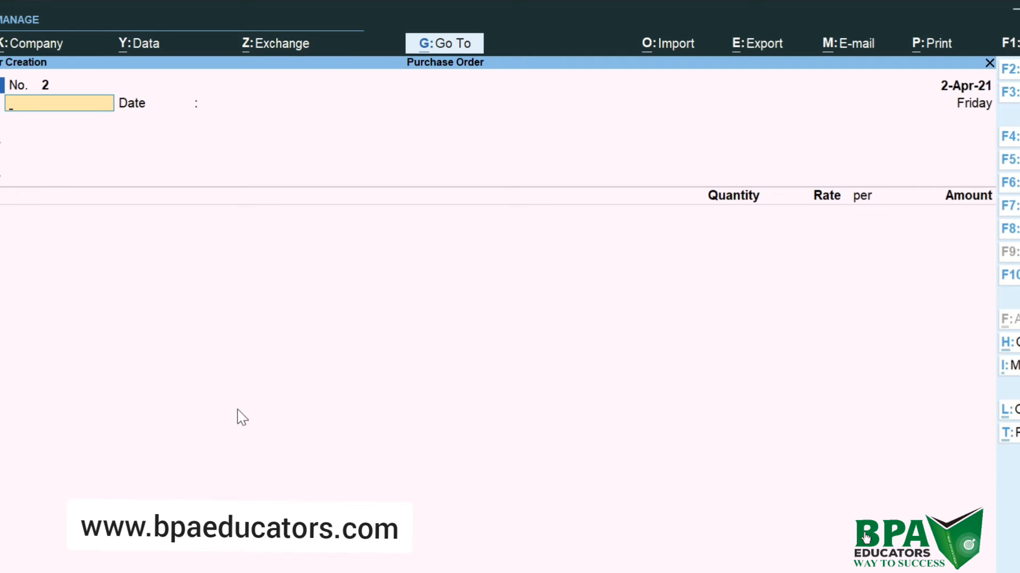
{"action": "key", "text": "Escape"}
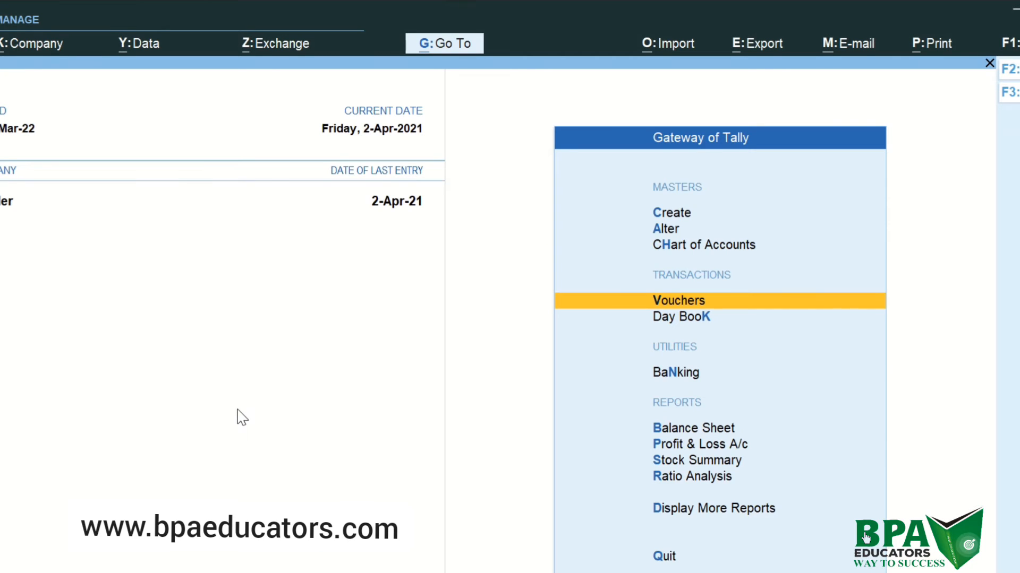
{"action": "key", "text": "Up"}
{"action": "key", "text": "Up"}
{"action": "key", "text": "Return"}
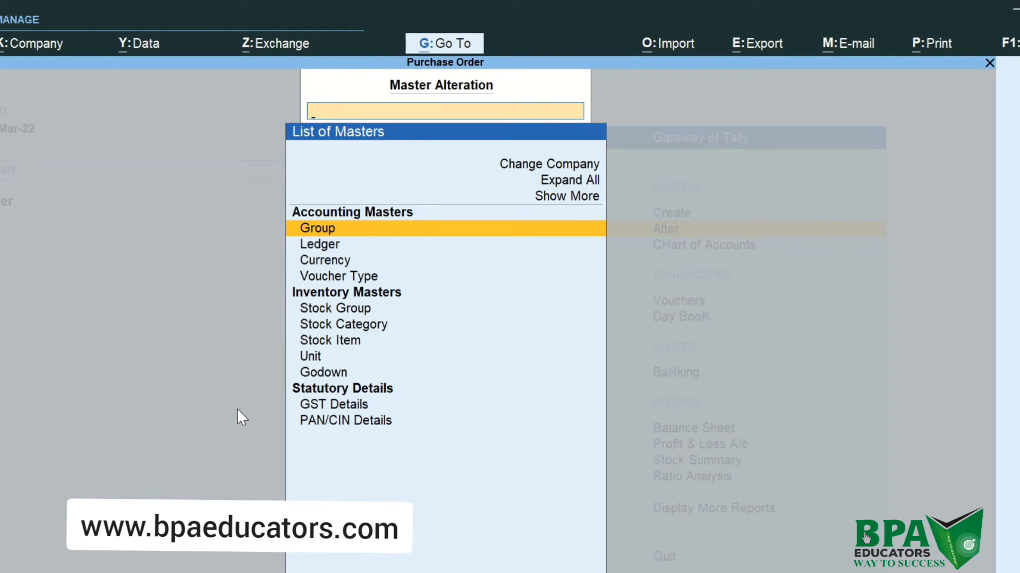
{"action": "key", "text": "Down"}
{"action": "key", "text": "Down"}
{"action": "key", "text": "Down"}
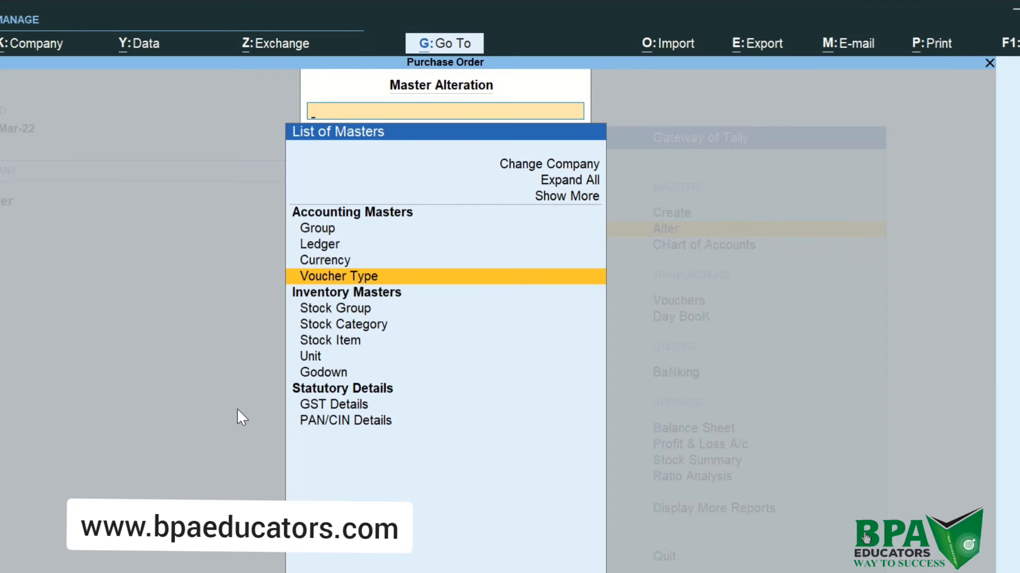
{"action": "key", "text": "Escape"}
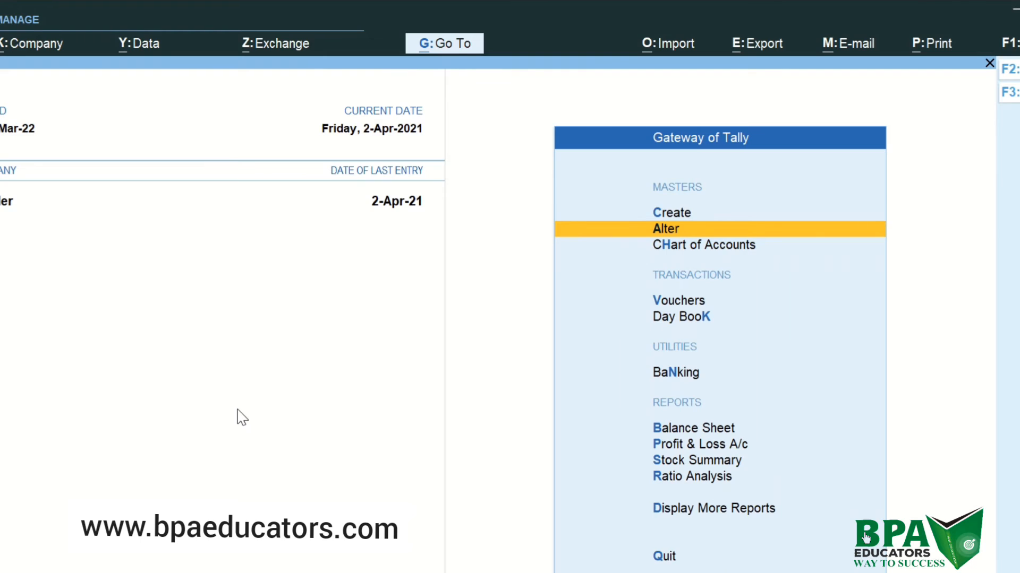
Start a new Purchase Order voucher and choose Xyz Ltd. as its party
{"action": "key", "text": "v"}
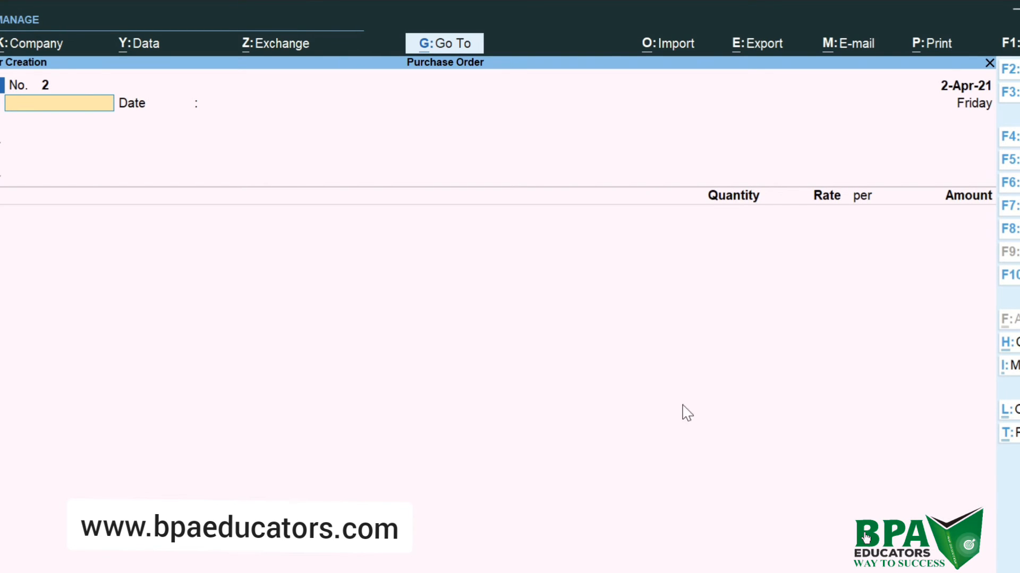
{"action": "key", "text": "F10"}
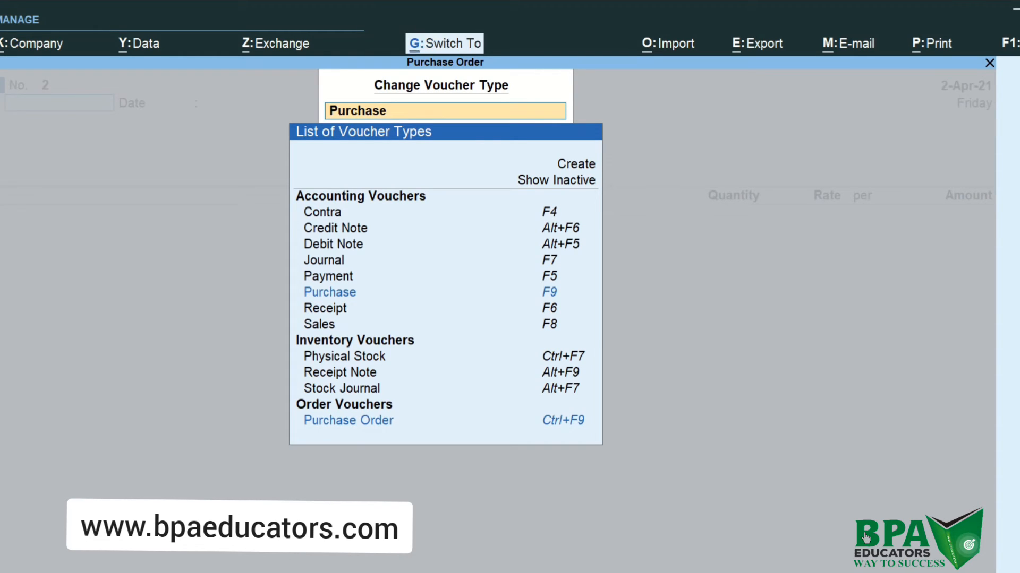
{"action": "key", "text": "Escape"}
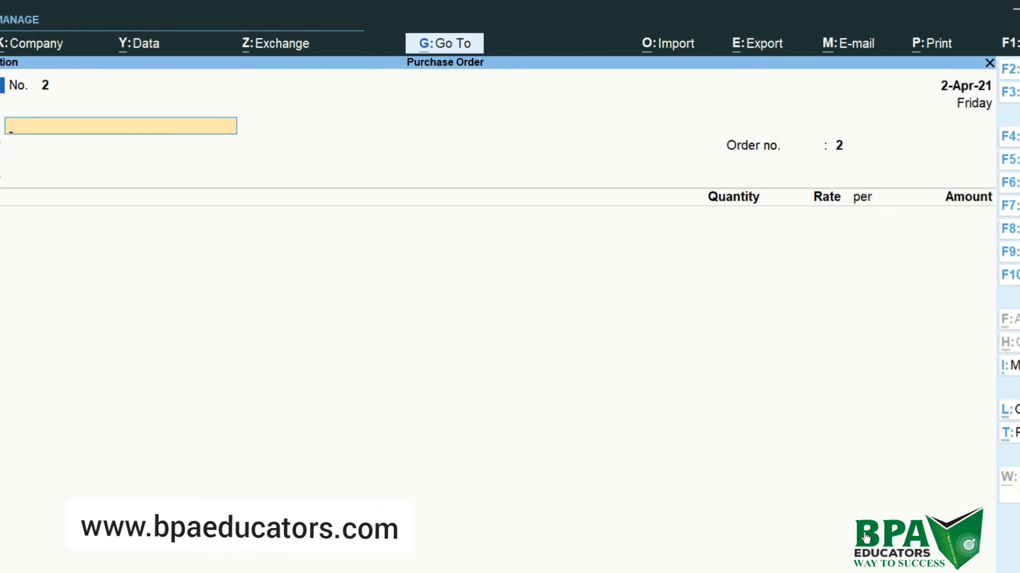
{"action": "type", "text": "C"}
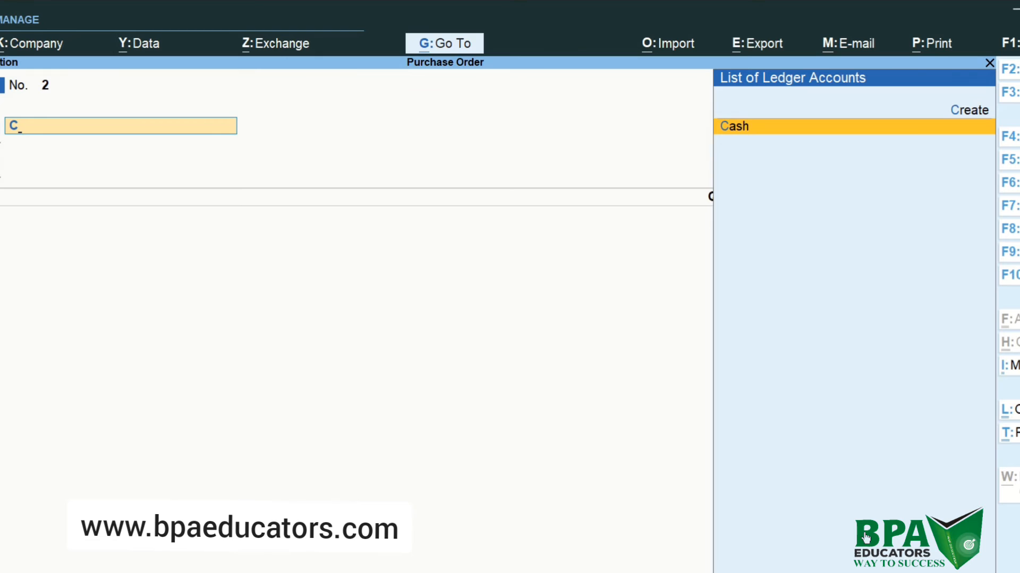
{"action": "key", "text": "BackSpace"}
{"action": "type", "text": "Xy"}
{"action": "key", "text": "Return"}
Leave the order and receipt details blank, accept the supplier's party details and choose Purchase as the order's ledger
{"action": "key", "text": "Return"}
{"action": "key", "text": "Return"}
{"action": "key", "text": "Return"}
{"action": "key", "text": "Return"}
{"action": "key", "text": "Return"}
{"action": "key", "text": "Return"}
{"action": "key", "text": "Return"}
{"action": "key", "text": "Return"}
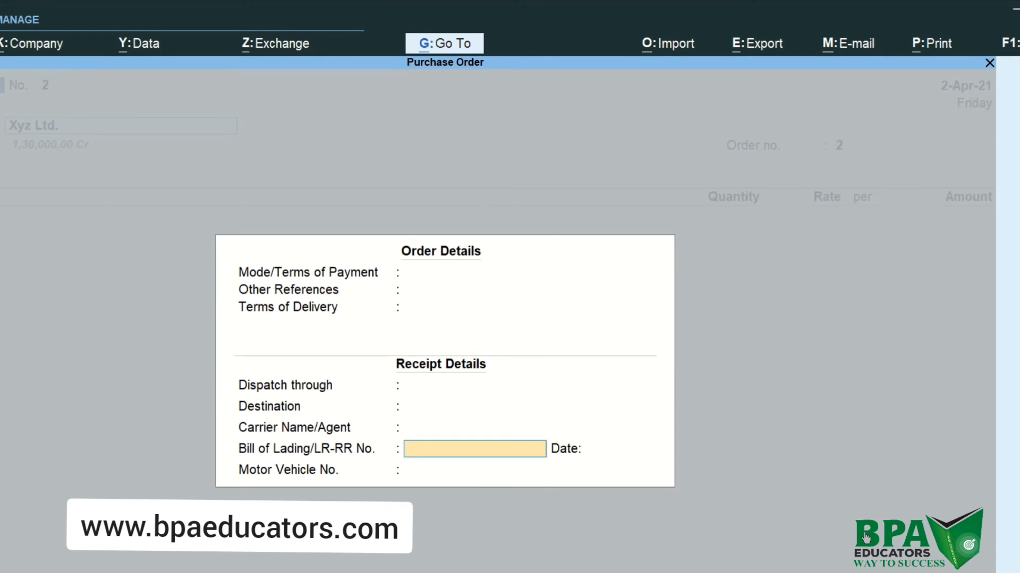
{"action": "key", "text": "Return"}
{"action": "key", "text": "Return"}
{"action": "key", "text": "Return"}
{"action": "key", "text": "Return"}
{"action": "key", "text": "Return"}
{"action": "key", "text": "Return"}
{"action": "key", "text": "Return"}
{"action": "key", "text": "Return"}
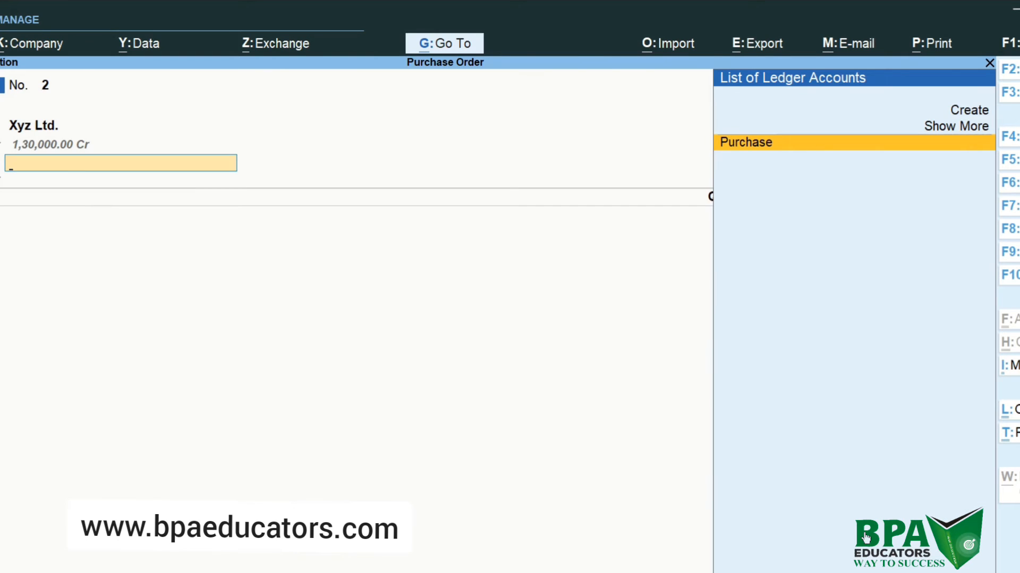
{"action": "key", "text": "Return"}
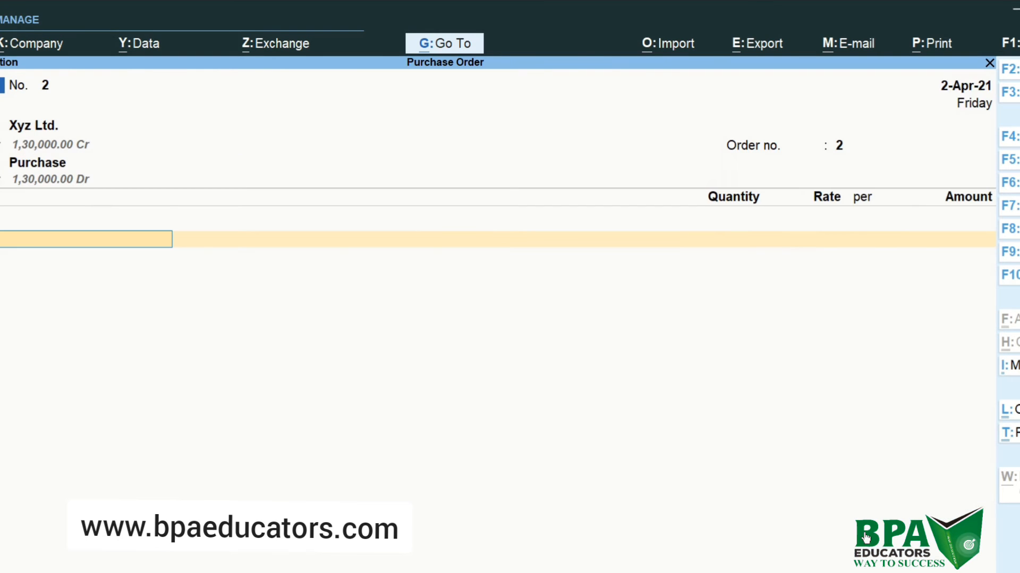
Add Micromax to the purchase order, due 2-Apr-21, with a quantity of 4 pcs and a rate of 0
{"action": "type", "text": "m"}
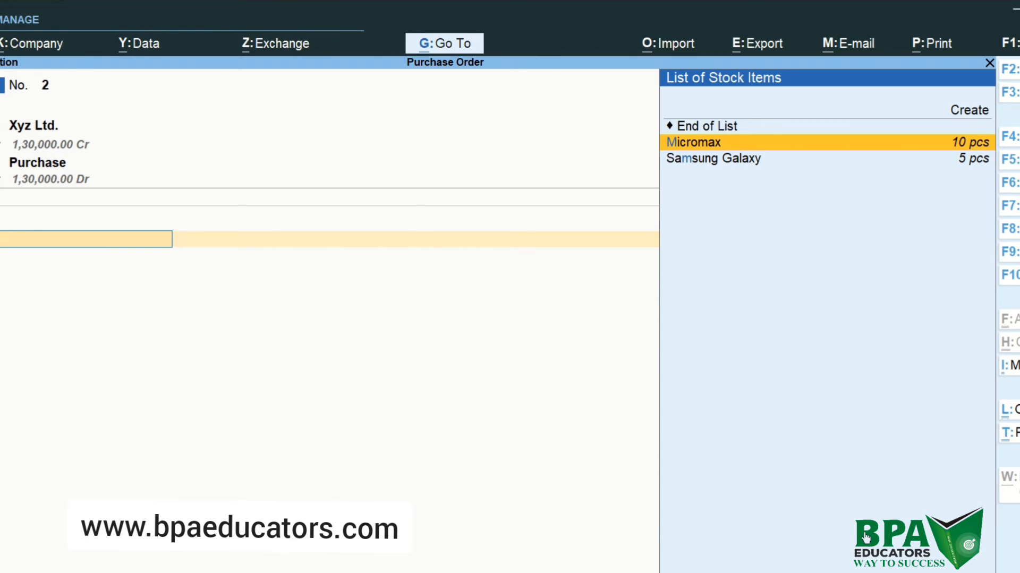
{"action": "key", "text": "Return"}
{"action": "key", "text": "Return"}
{"action": "key", "text": "Return"}
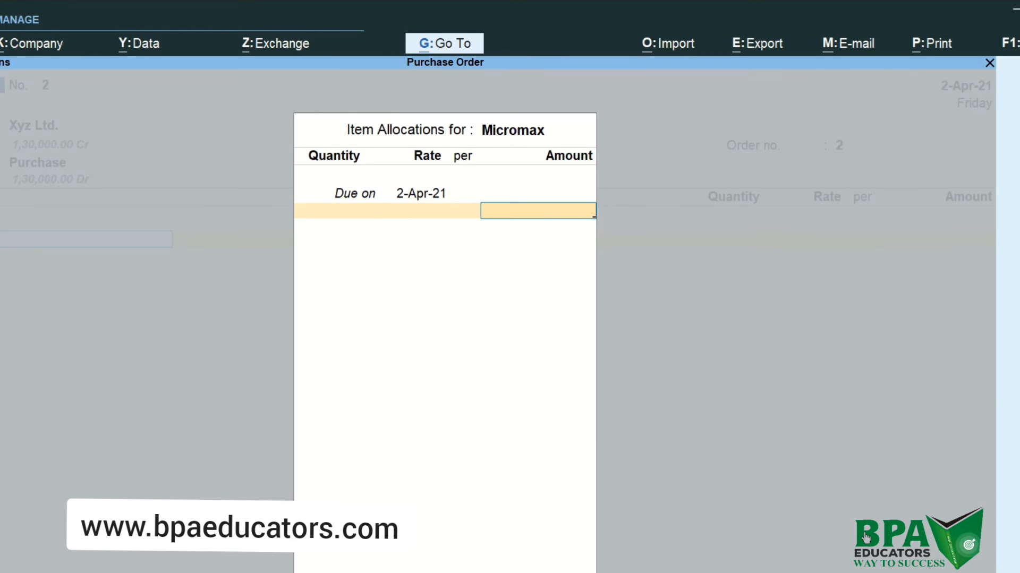
{"action": "key", "text": "BackSpace"}
{"action": "type", "text": "4"}
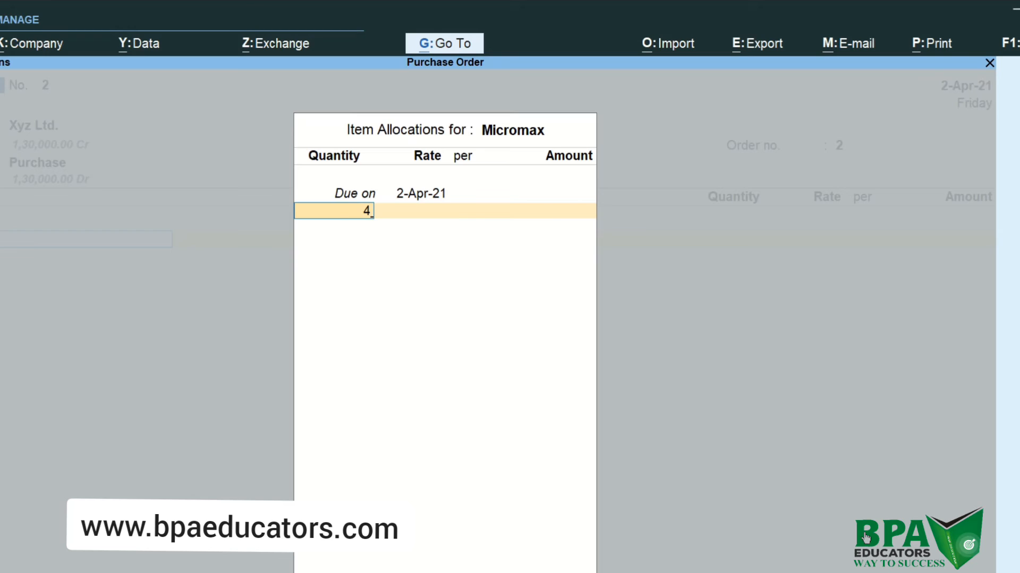
{"action": "key", "text": "Return"}
{"action": "type", "text": "0"}
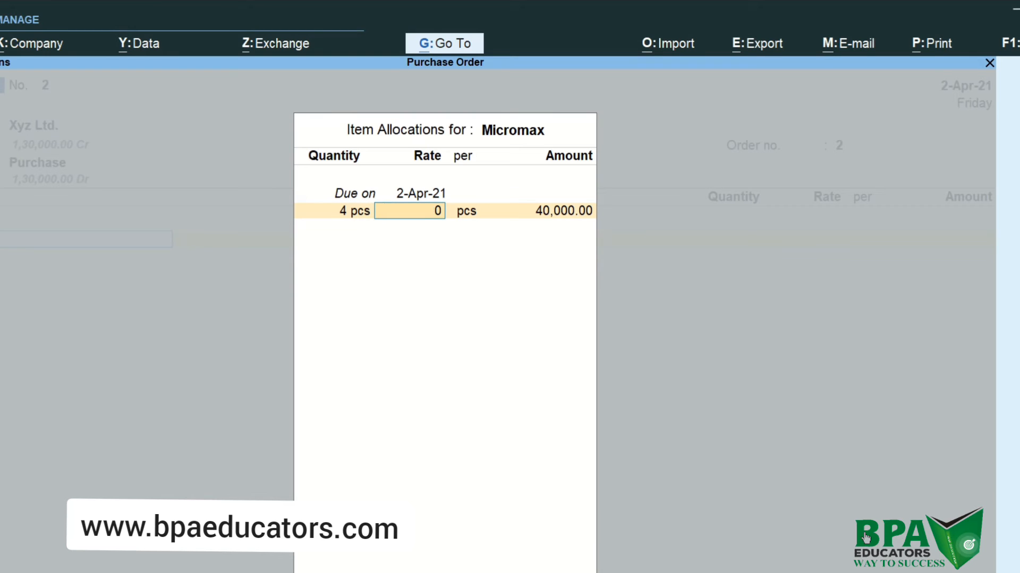
{"action": "key", "text": "Return"}
{"action": "key", "text": "Return"}
{"action": "key", "text": "Return"}
{"action": "key", "text": "Return"}
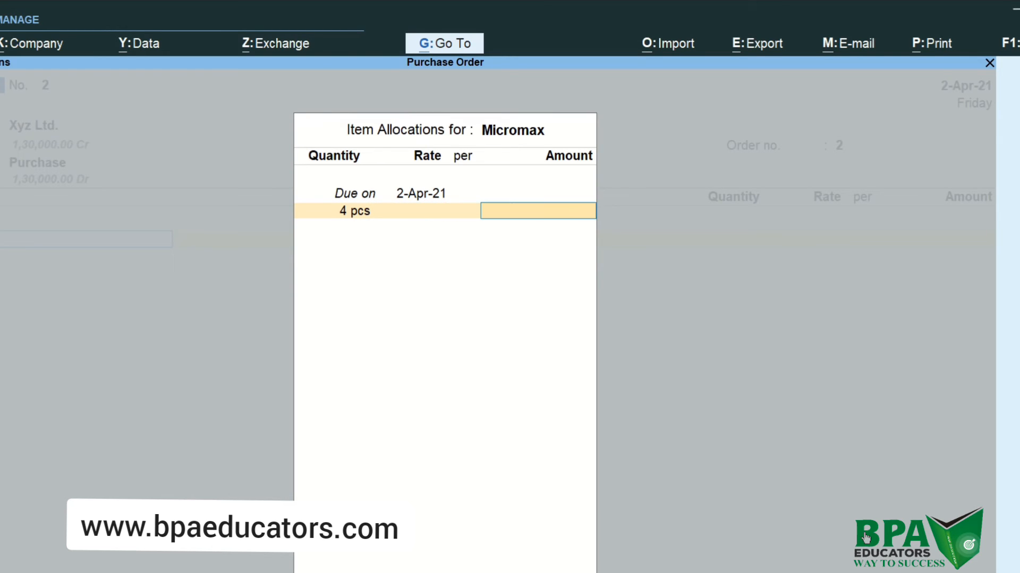
Try to save the zero-value Micromax purchase order, and discard the voucher
{"action": "key", "text": "Return"}
{"action": "key", "text": "Return"}
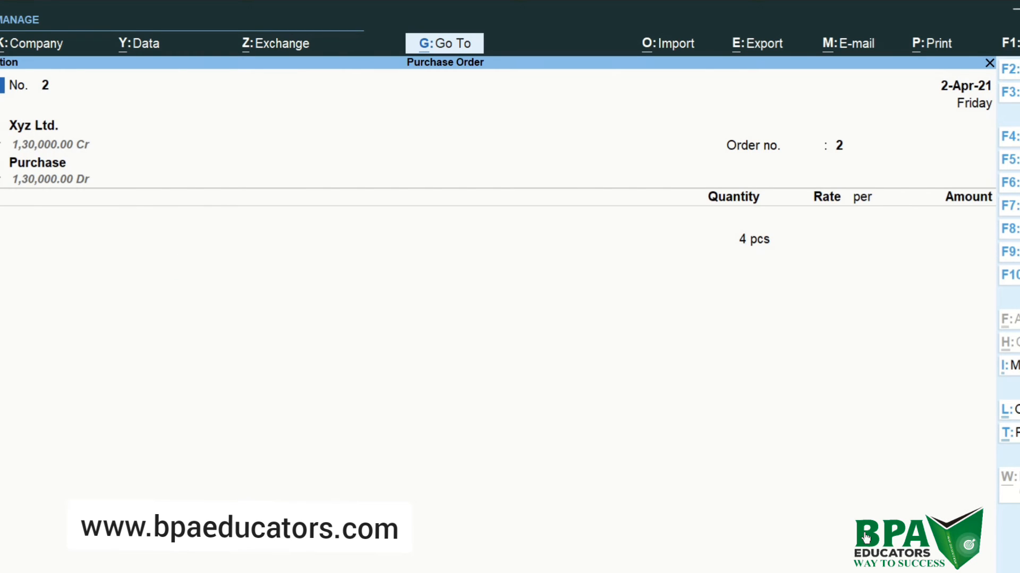
{"action": "key", "text": "Return"}
{"action": "key", "text": "Return"}
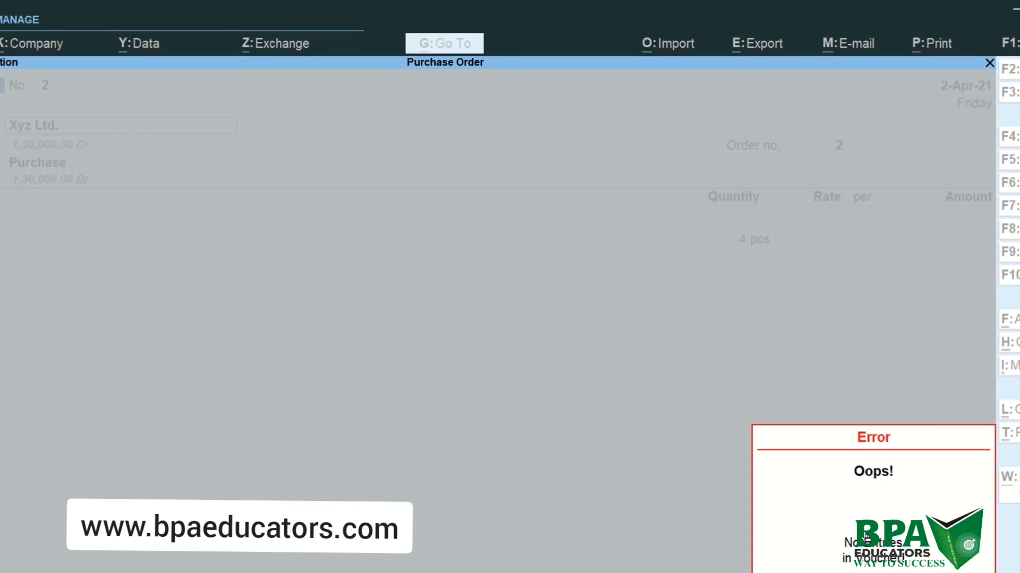
{"action": "key", "text": "Escape"}
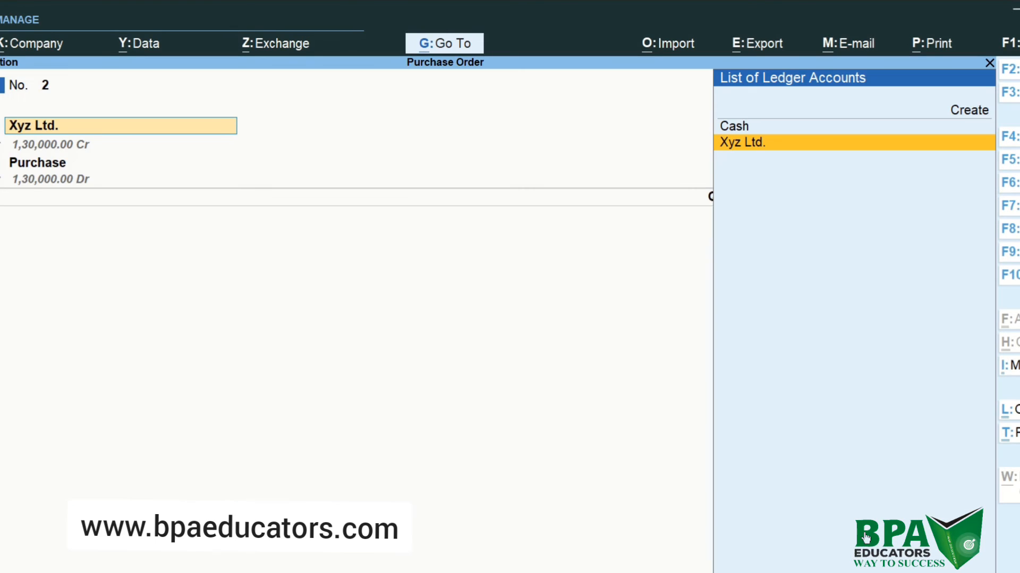
{"action": "key", "text": "Escape"}
{"action": "key", "text": "Escape"}
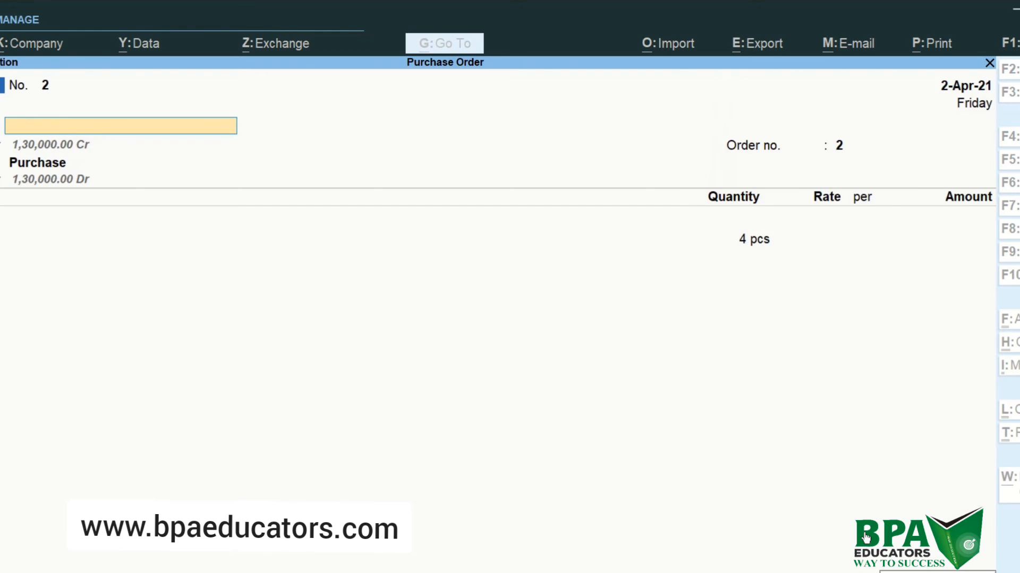
{"action": "key", "text": "Escape"}
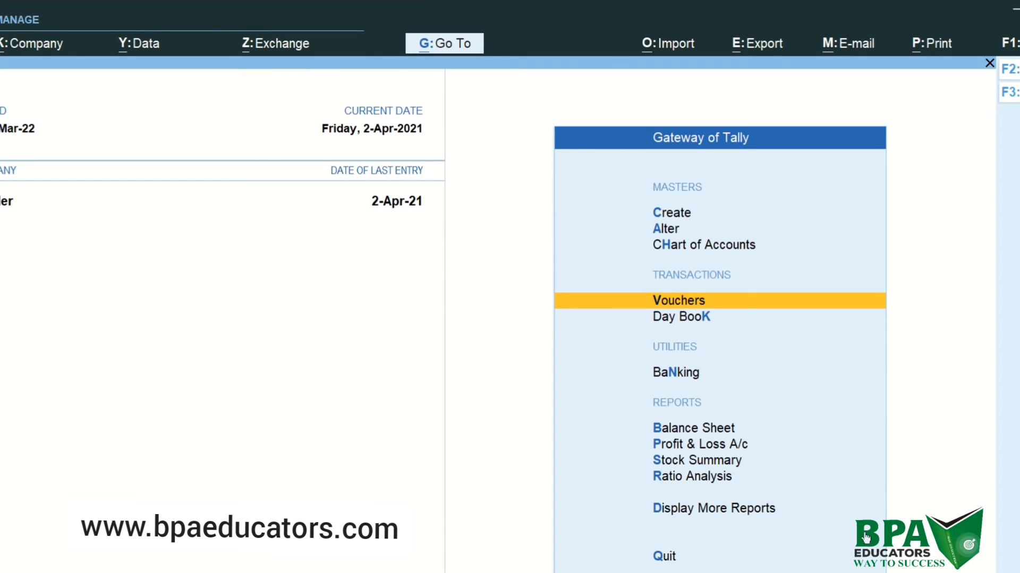
Open the Purchase Order voucher type for alteration
{"action": "key", "text": "Up"}
{"action": "key", "text": "Up"}
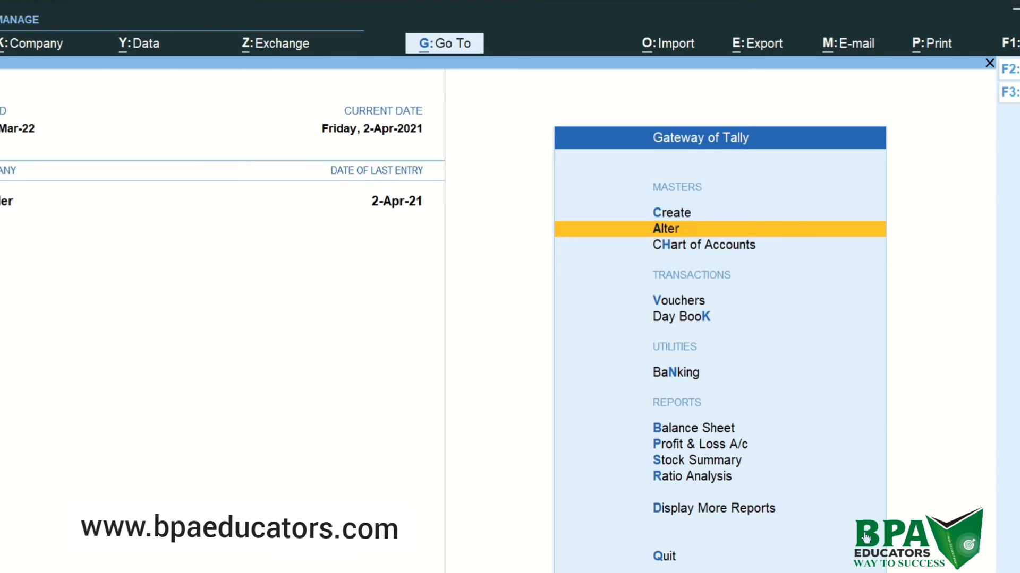
{"action": "key", "text": "Return"}
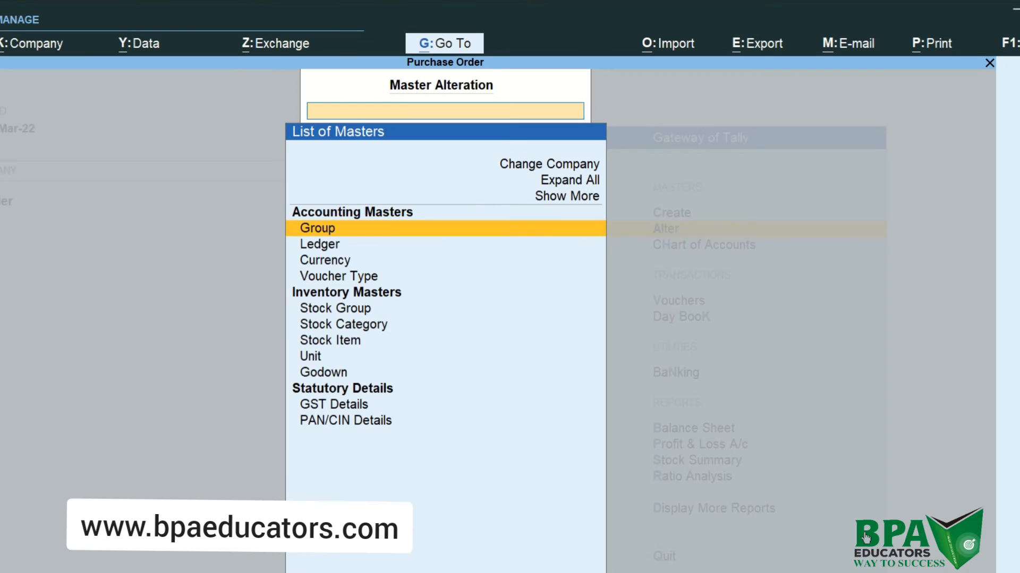
{"action": "key", "text": "Down"}
{"action": "key", "text": "Down"}
{"action": "key", "text": "Down"}
{"action": "key", "text": "Return"}
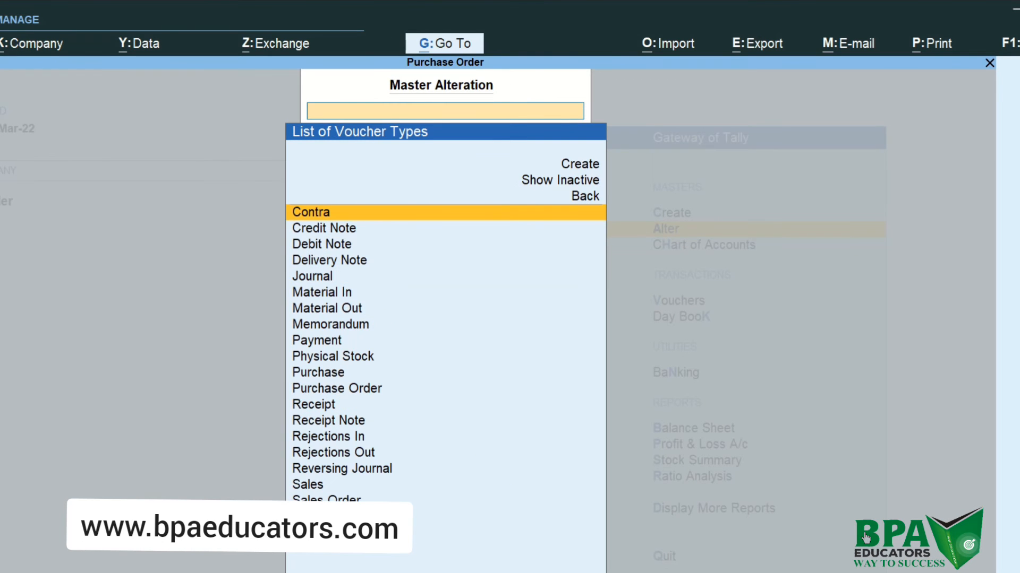
{"action": "type", "text": "Pu"}
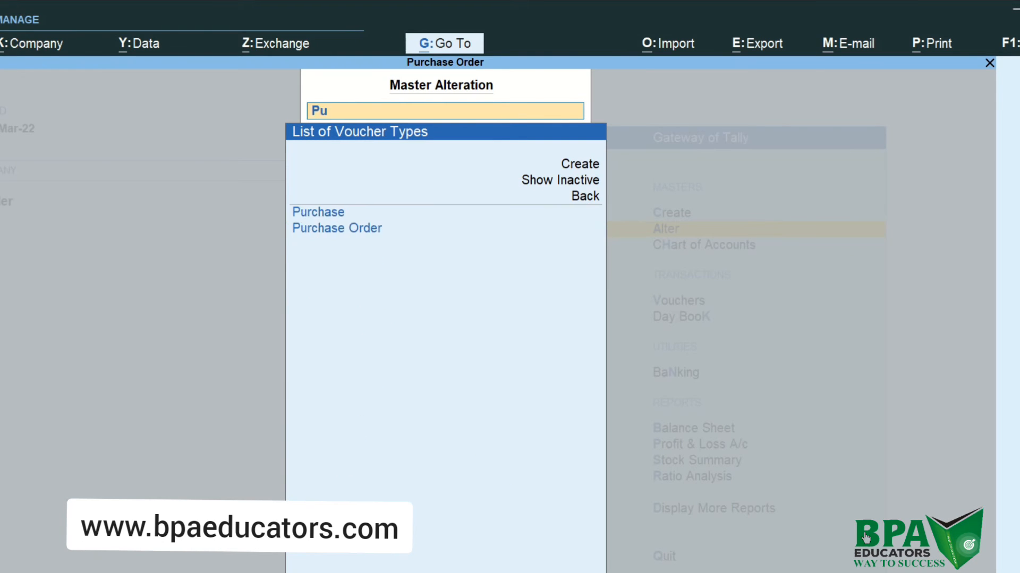
{"action": "key", "text": "Down"}
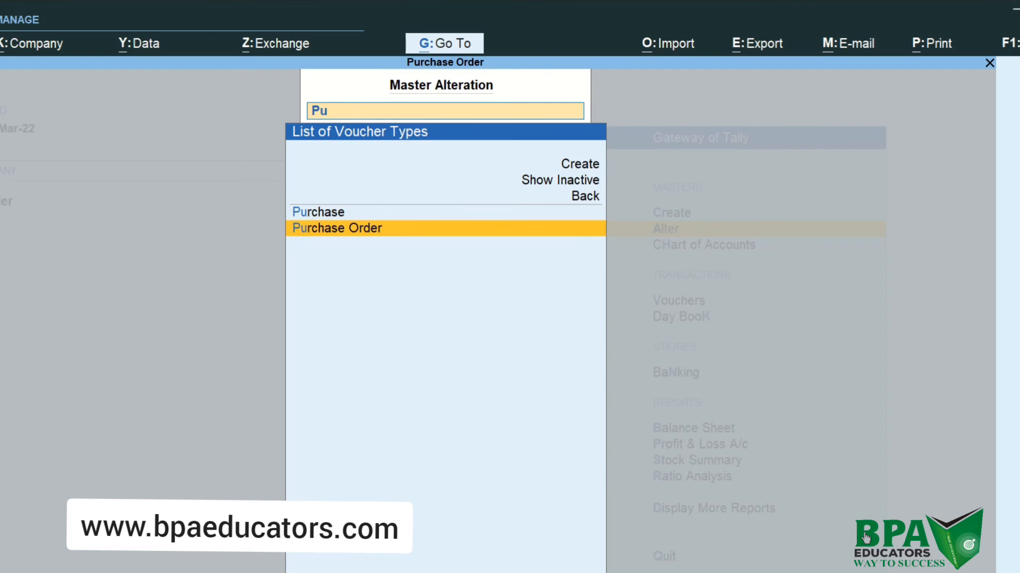
{"action": "key", "text": "Return"}
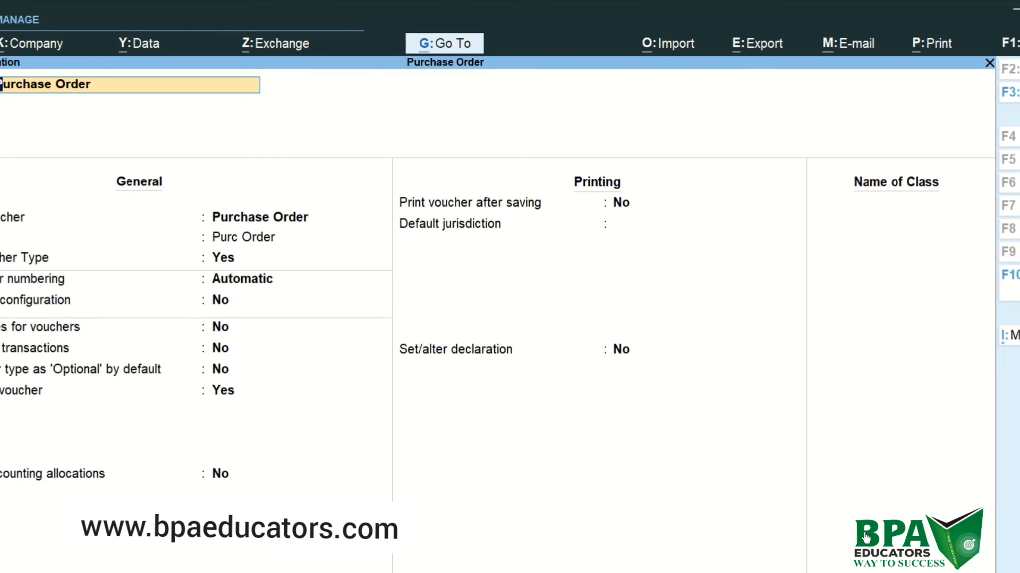
Set the option for zero-valued transactions to Yes for the Purchase Order voucher type
{"action": "key", "text": "Return"}
{"action": "key", "text": "Return"}
{"action": "key", "text": "Return"}
{"action": "key", "text": "Return"}
{"action": "key", "text": "Return"}
{"action": "key", "text": "Return"}
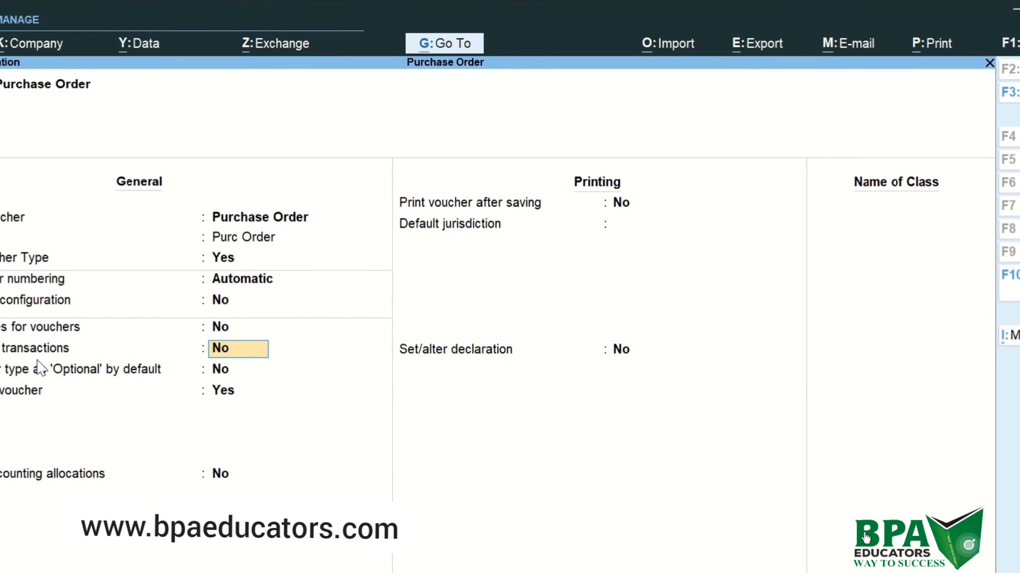
{"action": "type", "text": "y"}
{"action": "key", "text": "Return"}
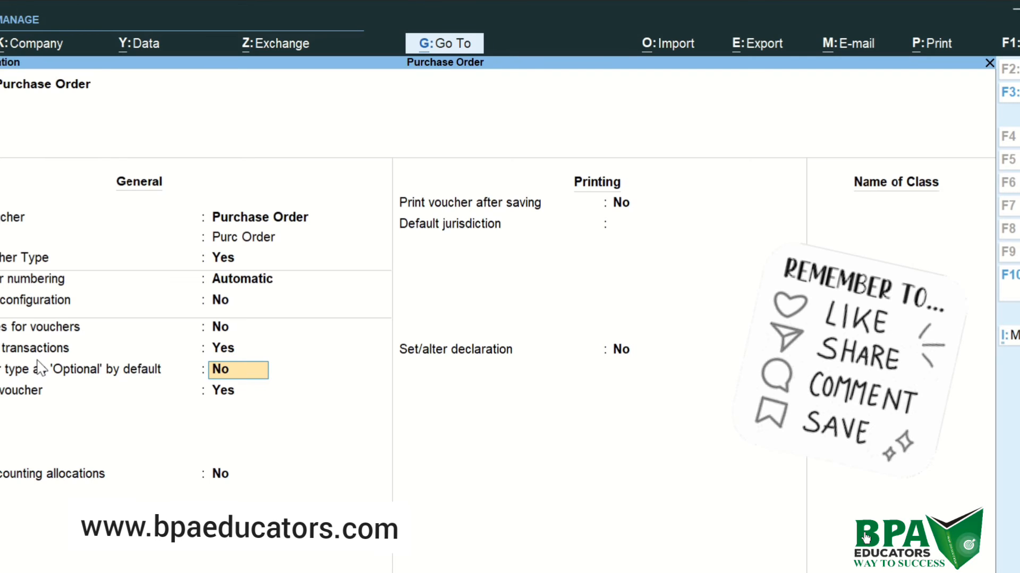
Save the altered Purchase Order voucher type and return to the Gateway of Tally
{"action": "key", "text": "ctrl+a"}
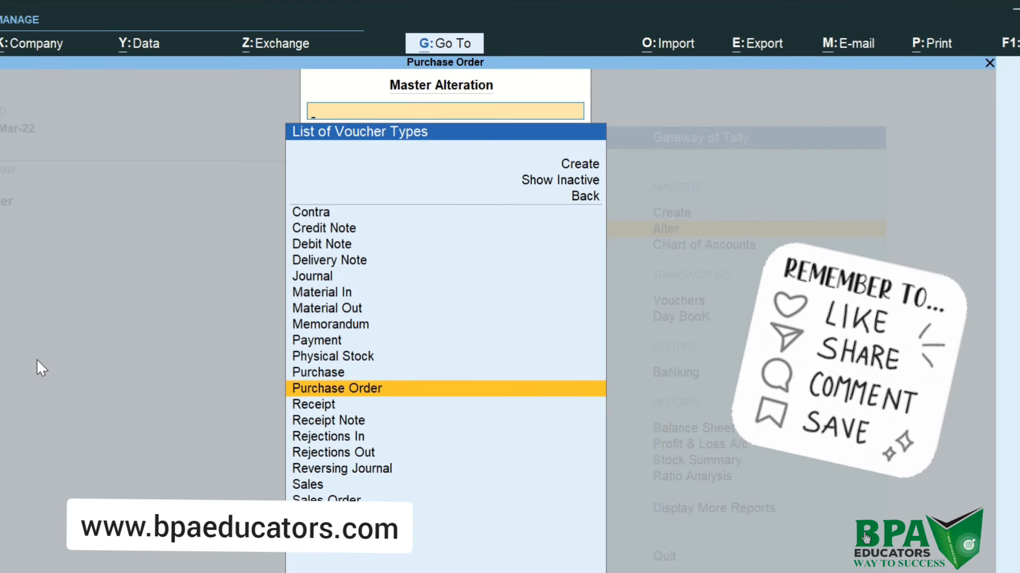
{"action": "key", "text": "Escape"}
{"action": "key", "text": "Escape"}
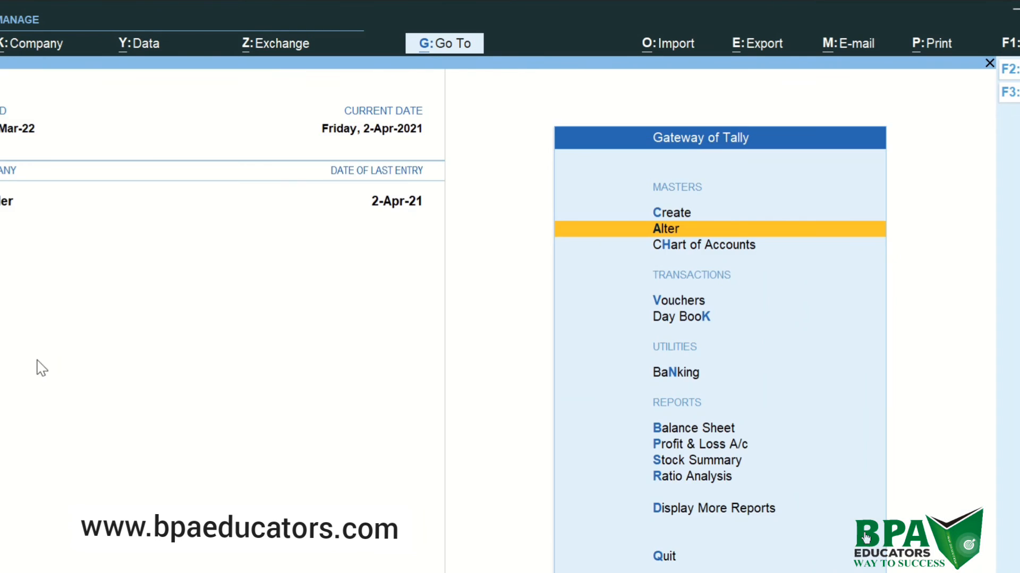
Reopen the Purchase Order voucher type for alteration
{"action": "key", "text": "Return"}
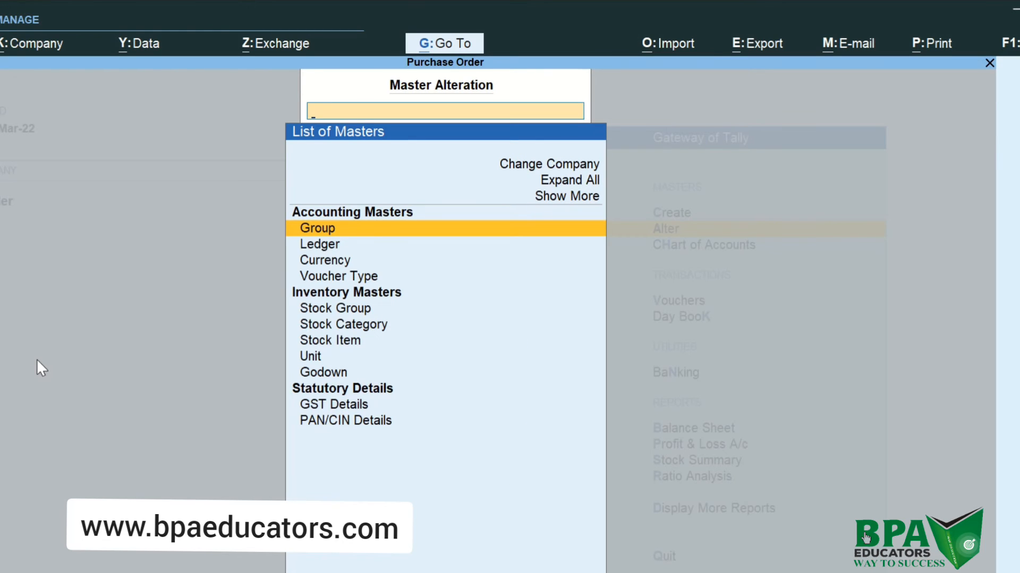
{"action": "key", "text": "Down"}
{"action": "key", "text": "Down"}
{"action": "key", "text": "Down"}
{"action": "key", "text": "Return"}
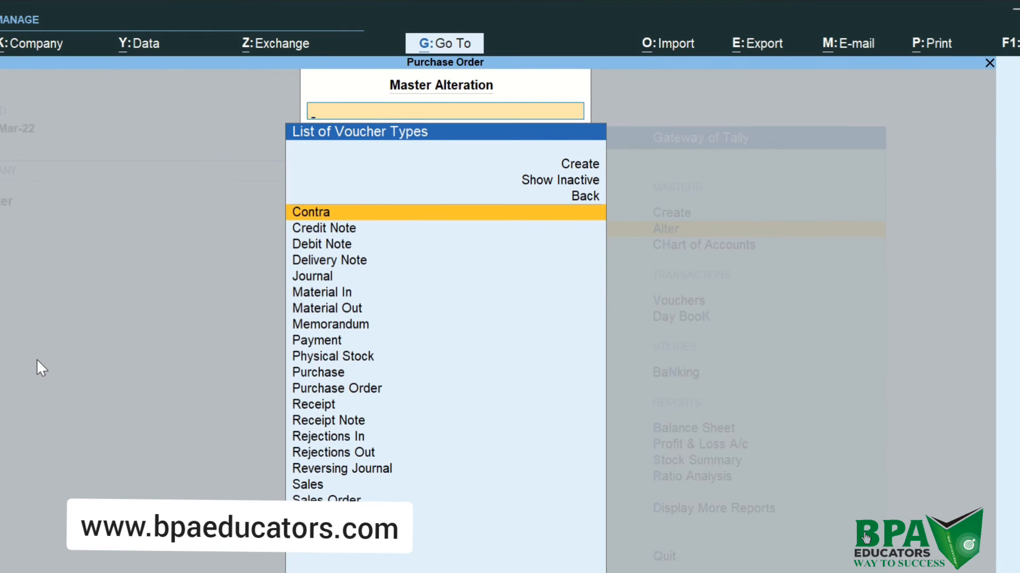
{"action": "type", "text": "Pu"}
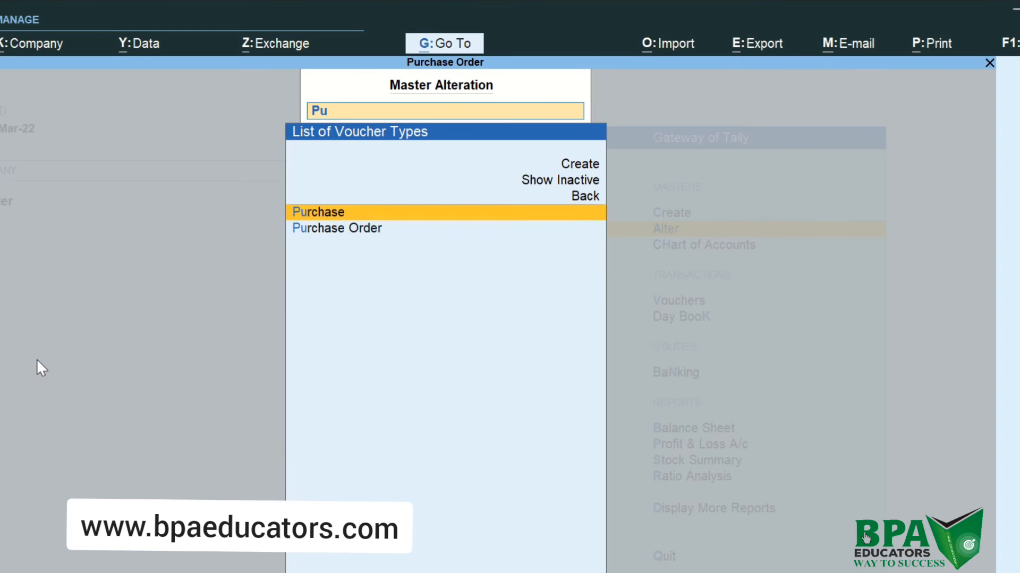
{"action": "key", "text": "Down"}
{"action": "key", "text": "Return"}
Check the zero-valued transactions option of the Purchase Order voucher type and return to the Gateway of Tally
{"action": "key", "text": "Return"}
{"action": "key", "text": "Return"}
{"action": "key", "text": "Return"}
{"action": "key", "text": "Return"}
{"action": "key", "text": "Return"}
{"action": "key", "text": "Return"}
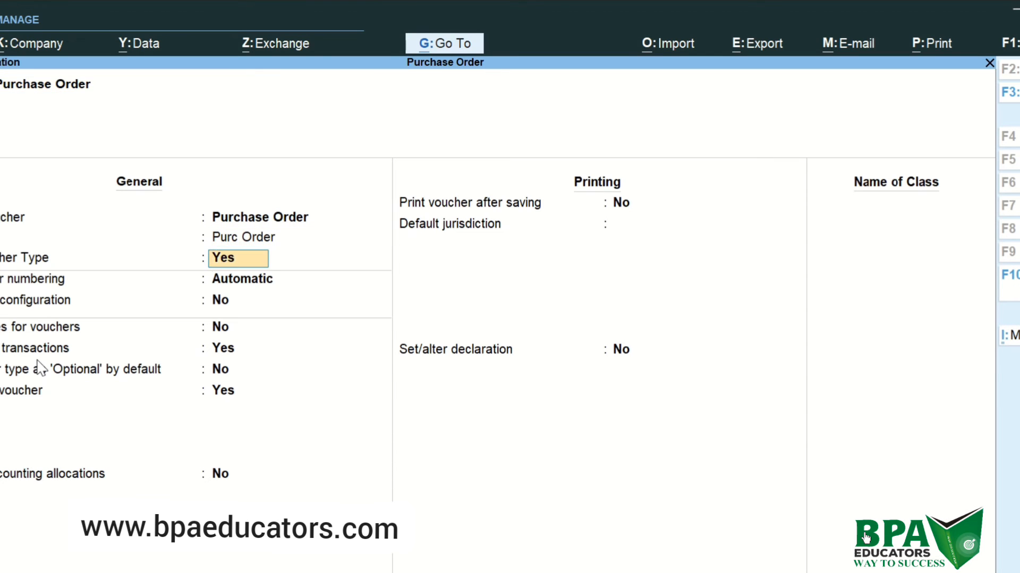
{"action": "key", "text": "Return"}
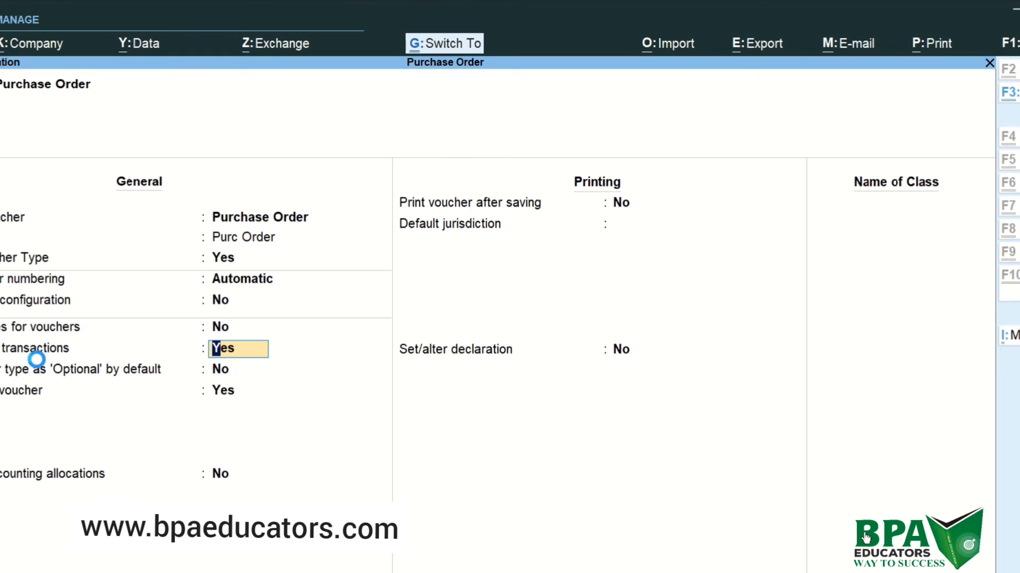
{"action": "key", "text": "ctrl+a"}
{"action": "key", "text": "Escape"}
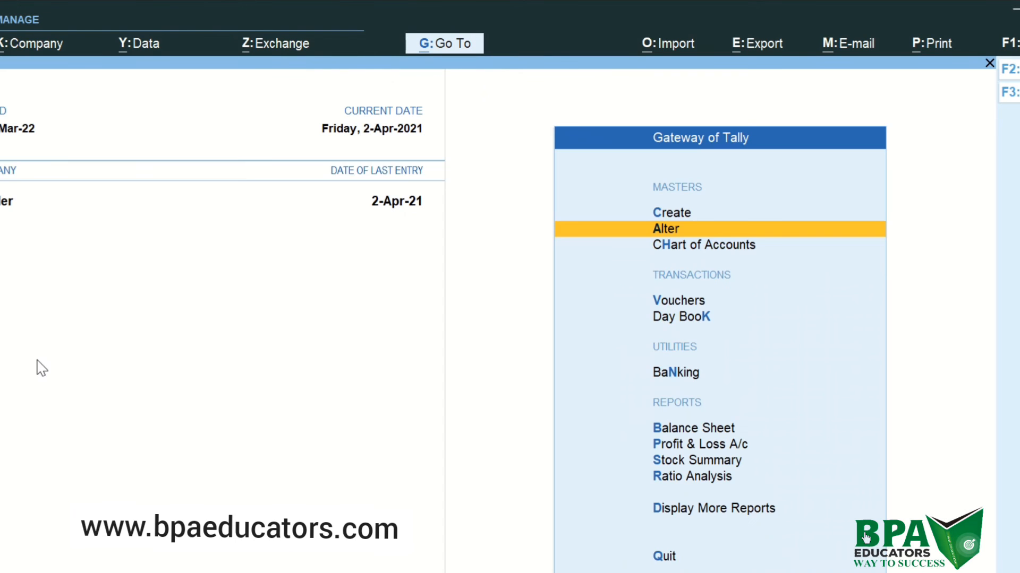
Start a new purchase order for the party Xyz Ltd. and accept its order and party details
{"action": "key", "text": "v"}
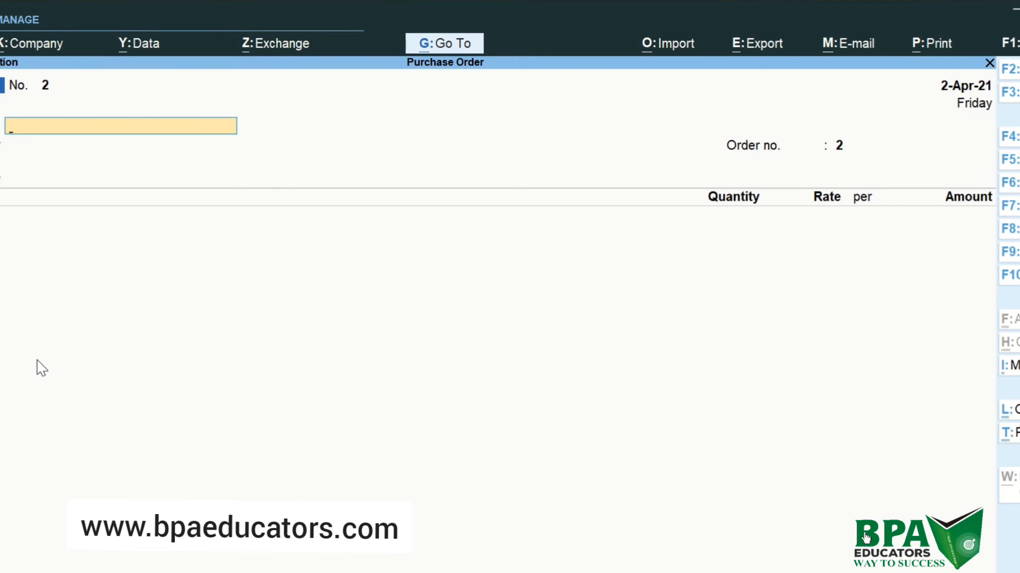
{"action": "type", "text": "Xy"}
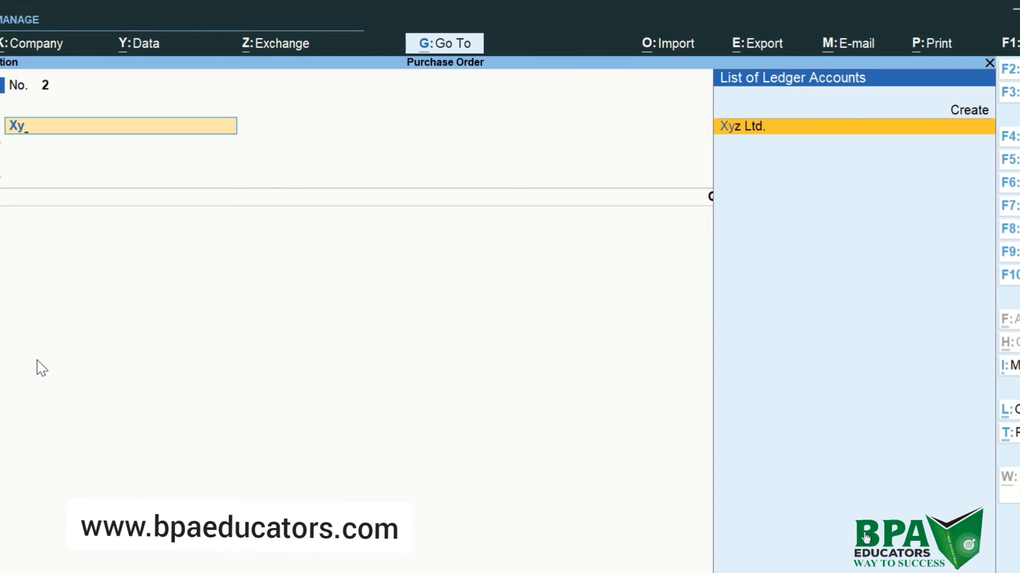
{"action": "key", "text": "Return"}
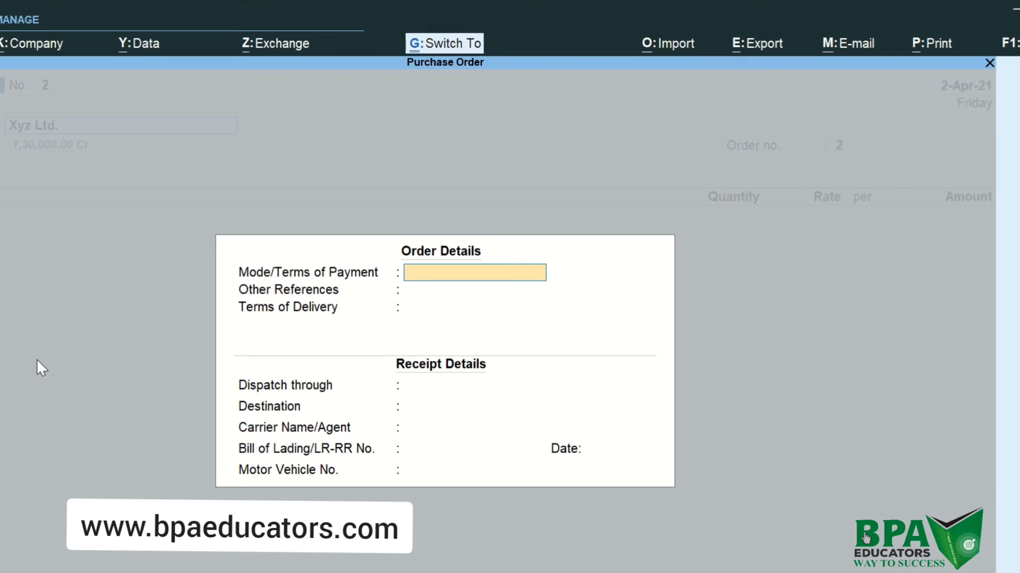
{"action": "key", "text": "ctrl+a"}
{"action": "key", "text": "ctrl+a"}
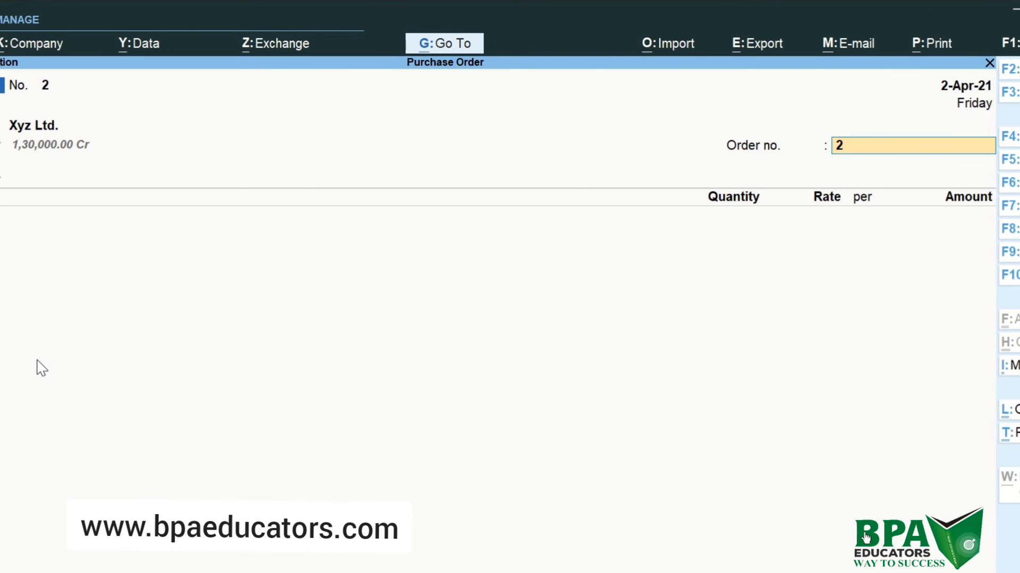
{"action": "key", "text": "shift+Tab"}
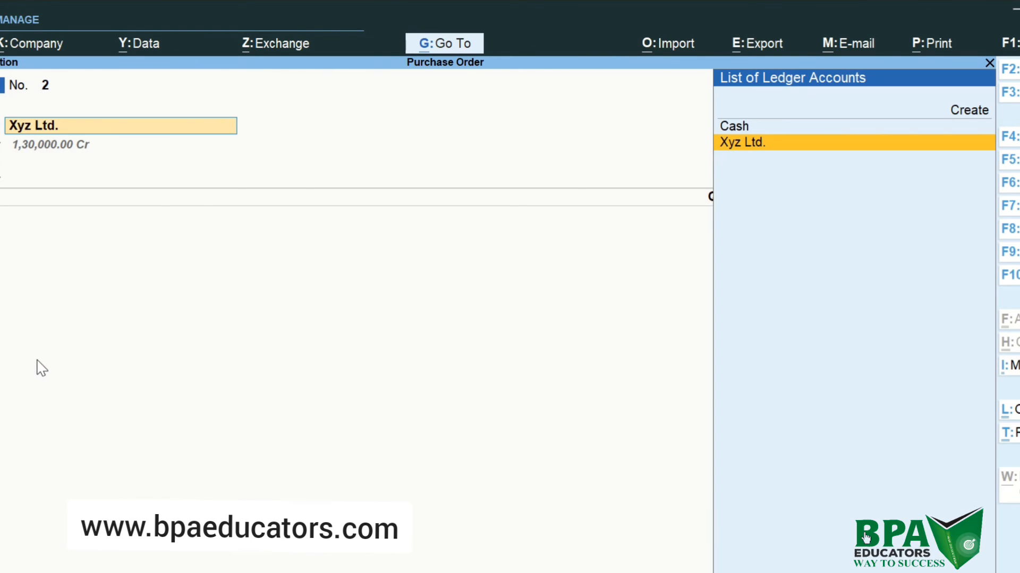
{"action": "type", "text": "Xyz-"}
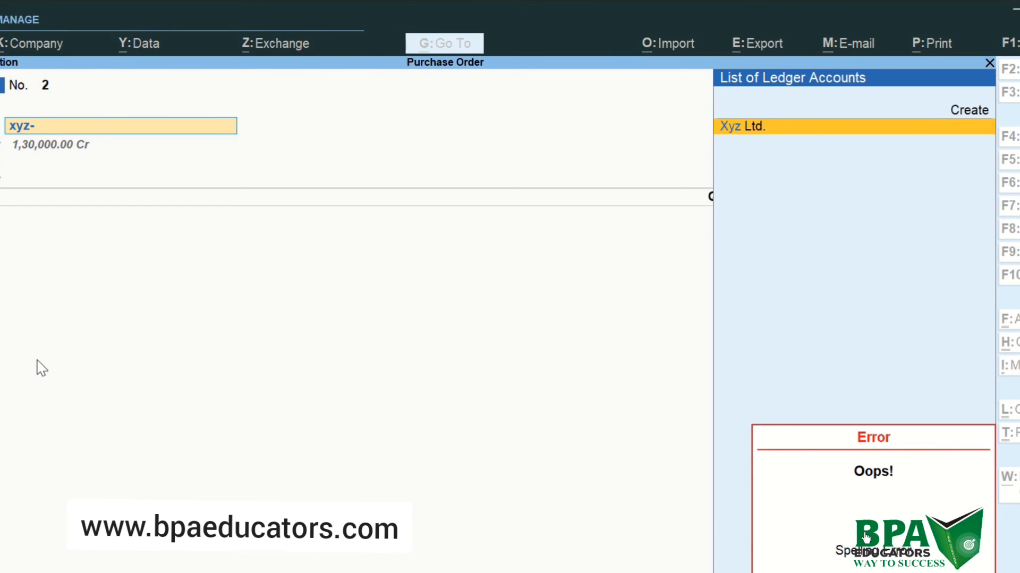
{"action": "key", "text": "Return"}
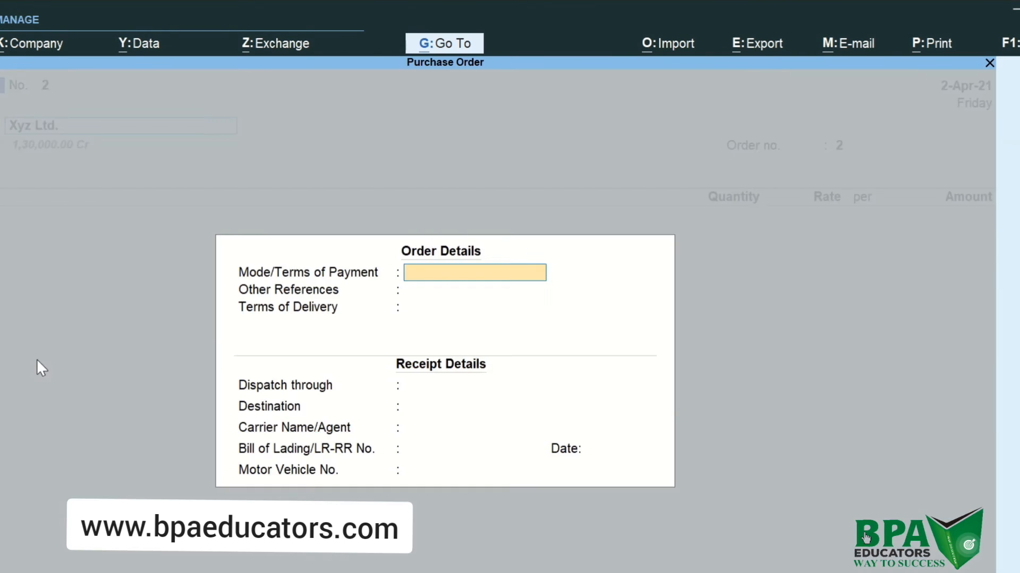
{"action": "key", "text": "ctrl+a"}
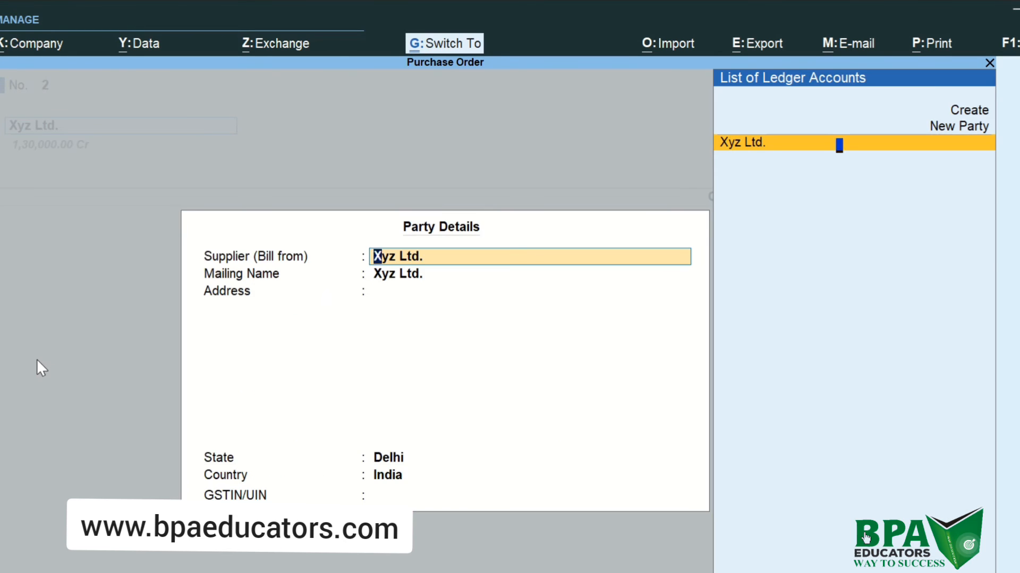
{"action": "key", "text": "ctrl+a"}
Enter the supplier-based order number and accept Purchase as the ledger account
{"action": "type", "text": "x"}
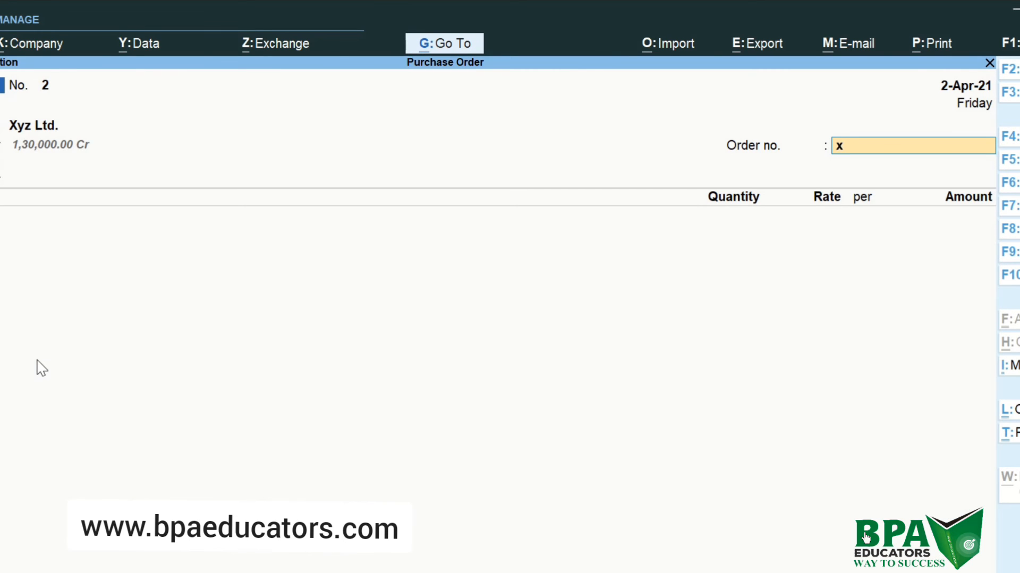
{"action": "type", "text": "yz-2"}
{"action": "key", "text": "Return"}
{"action": "key", "text": "Return"}
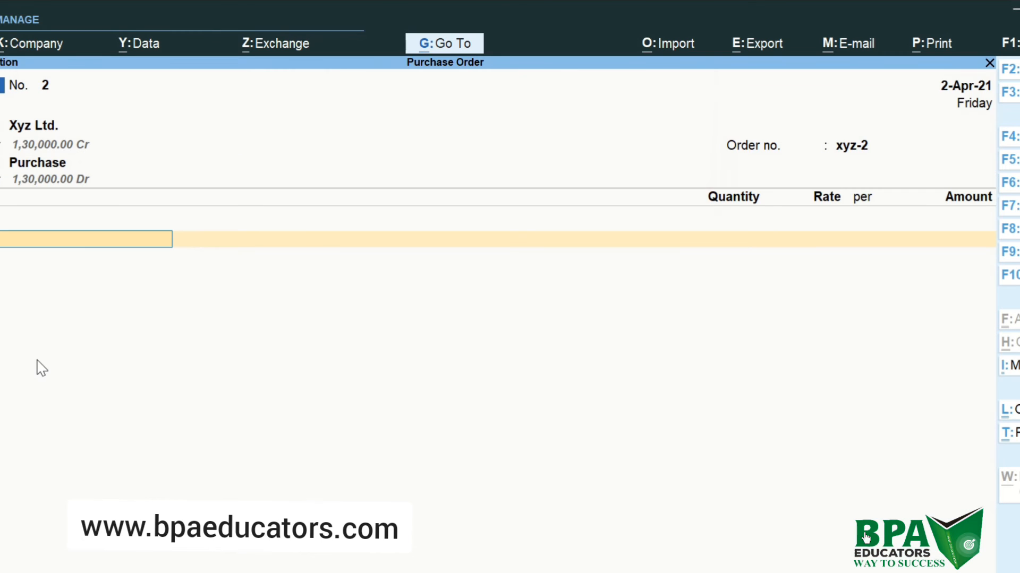
Add Micromax to the purchase order, due 2-Apr-21, with a quantity of 3 pcs and a rate of 0
{"action": "type", "text": "mic"}
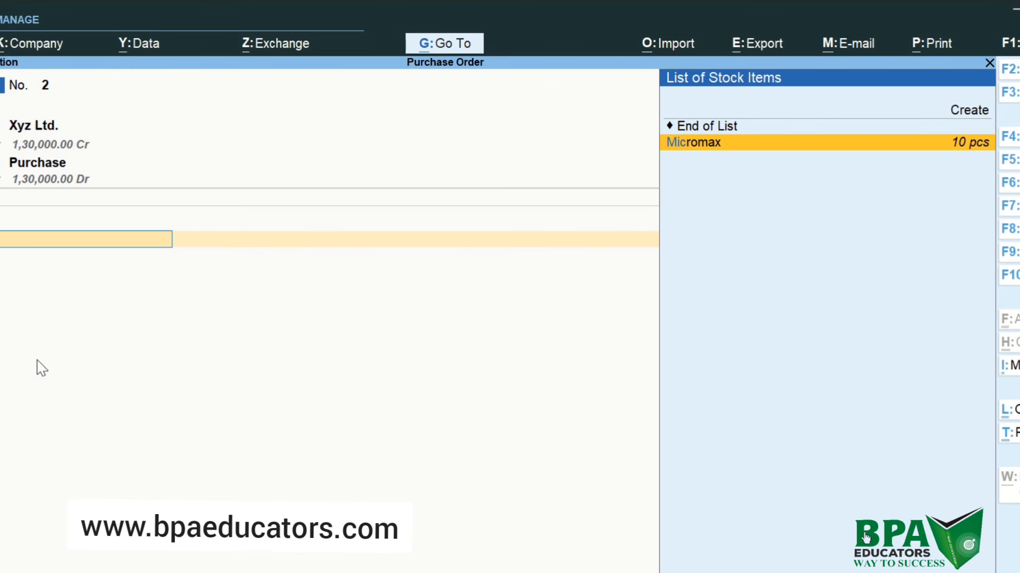
{"action": "key", "text": "Return"}
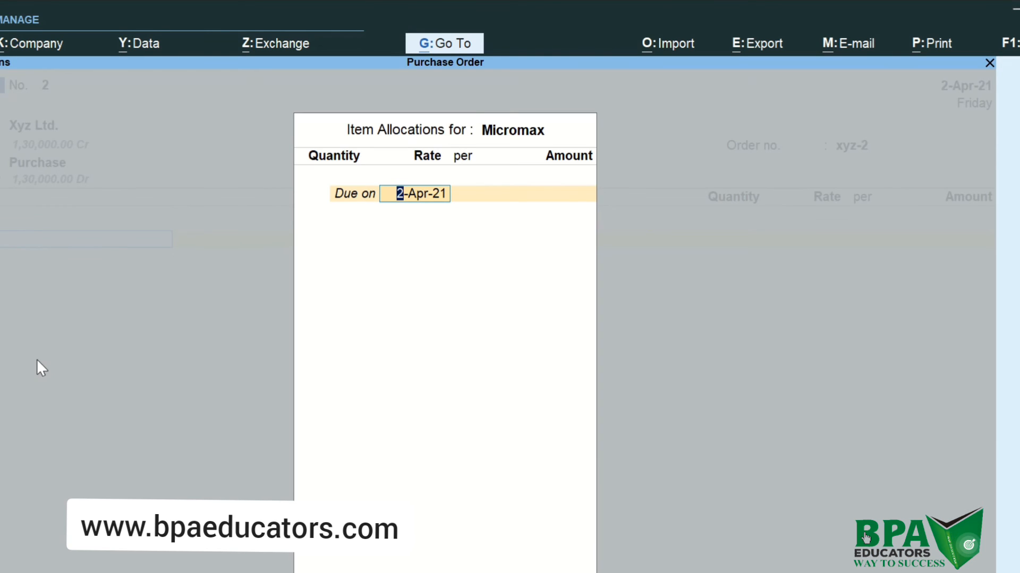
{"action": "key", "text": "Return"}
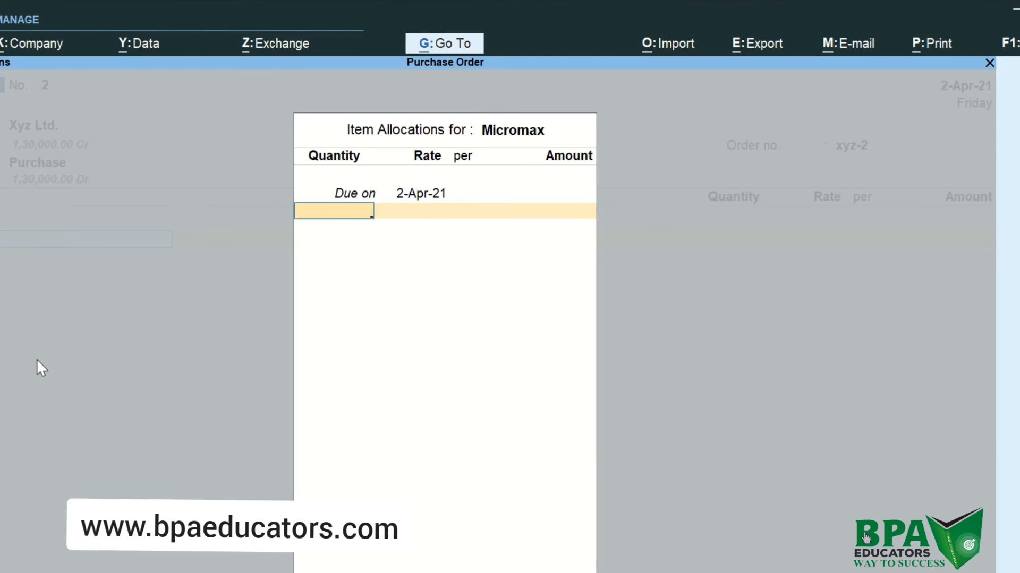
{"action": "type", "text": "3"}
{"action": "key", "text": "Return"}
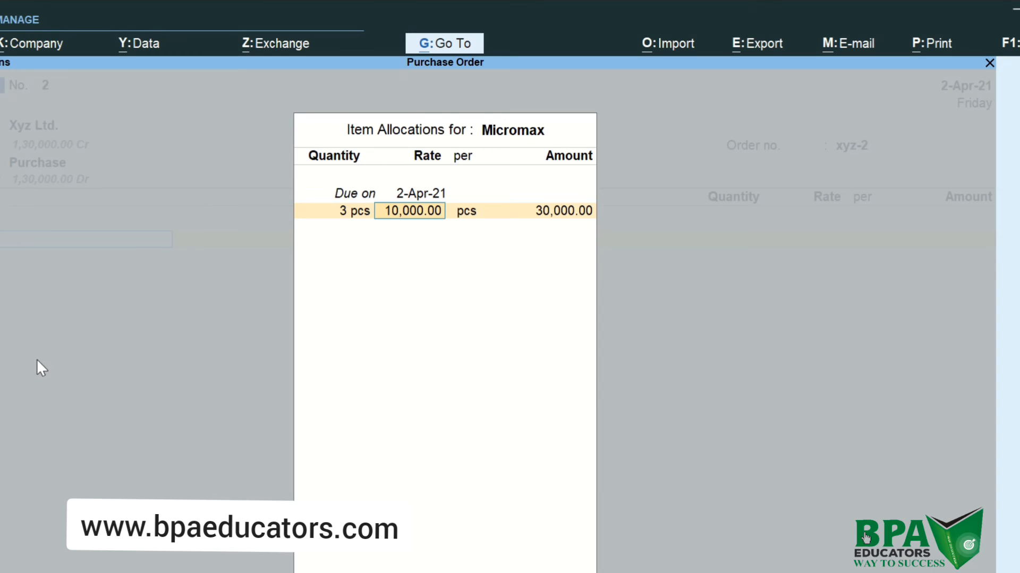
{"action": "key", "text": "BackSpace"}
{"action": "type", "text": "0"}
{"action": "key", "text": "Return"}
{"action": "key", "text": "Return"}
{"action": "key", "text": "Return"}
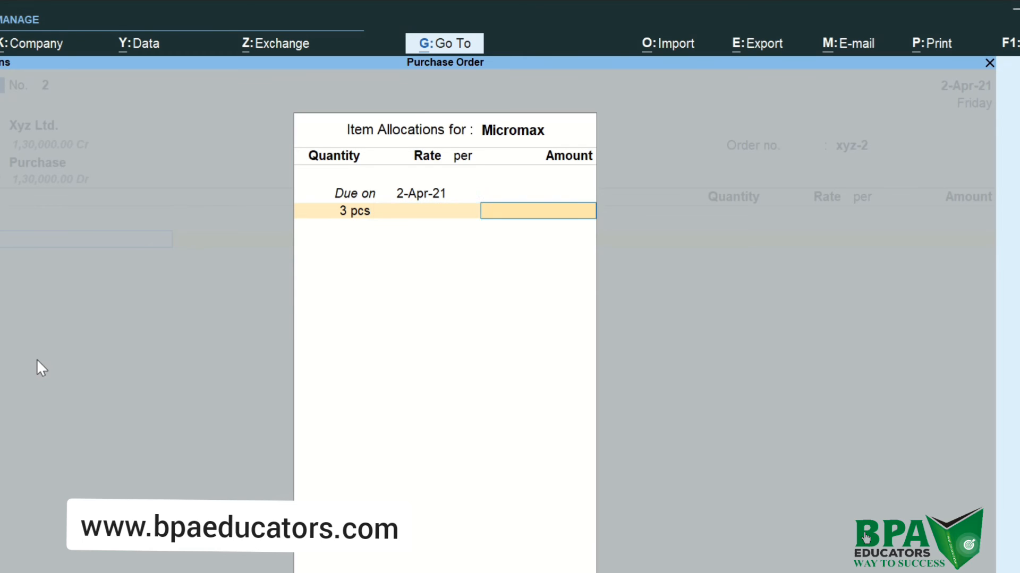
{"action": "key", "text": "Return"}
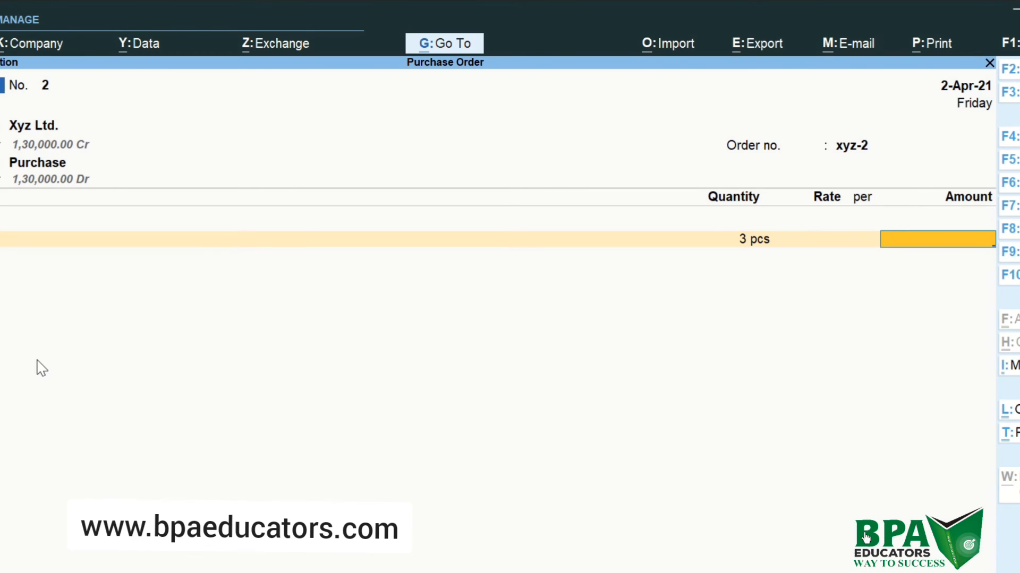
{"action": "key", "text": "Return"}
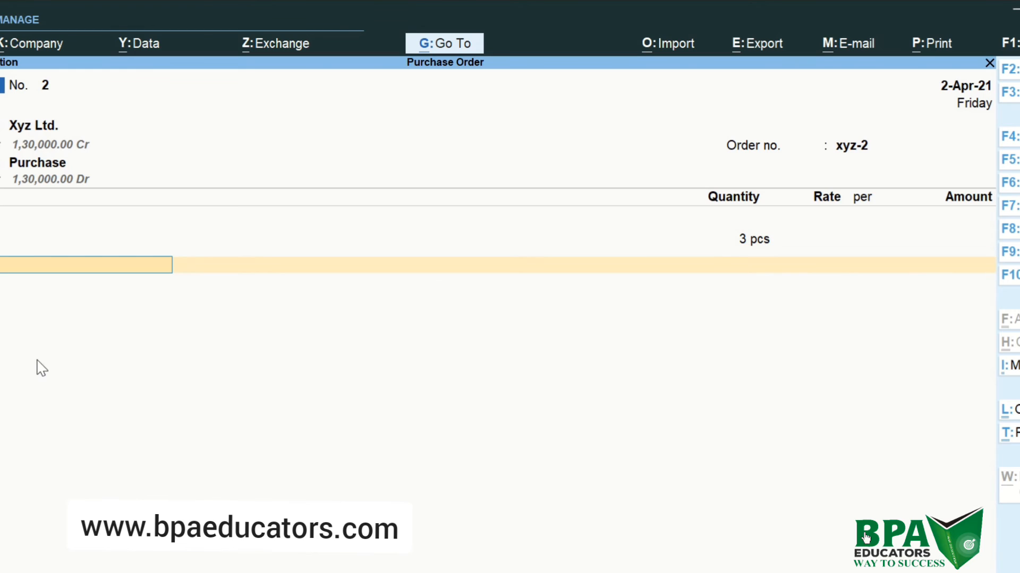
End the item list and save the zero-value purchase order
{"action": "key", "text": "Return"}
{"action": "key", "text": "Return"}
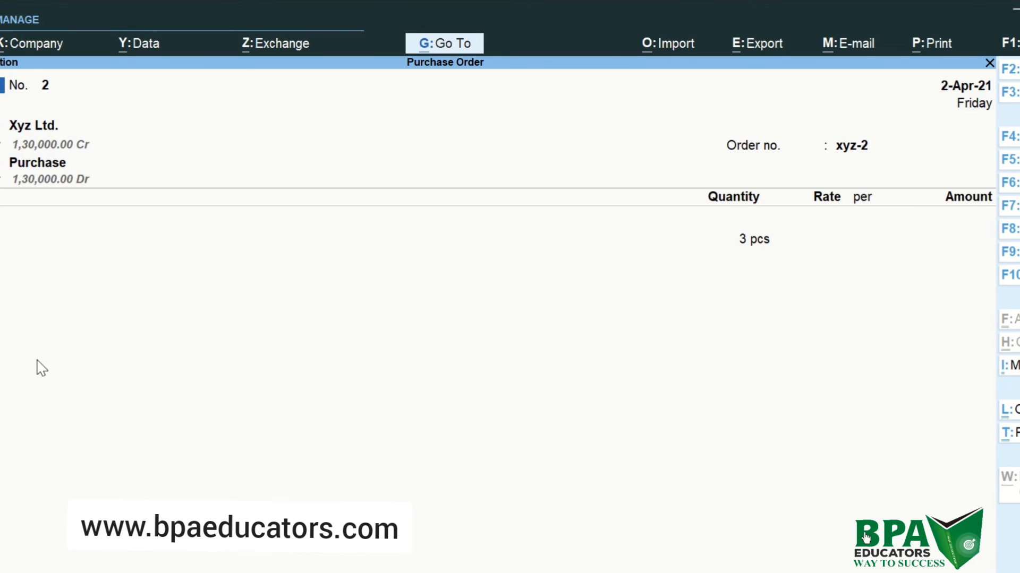
{"action": "key", "text": "Return"}
{"action": "key", "text": "Return"}
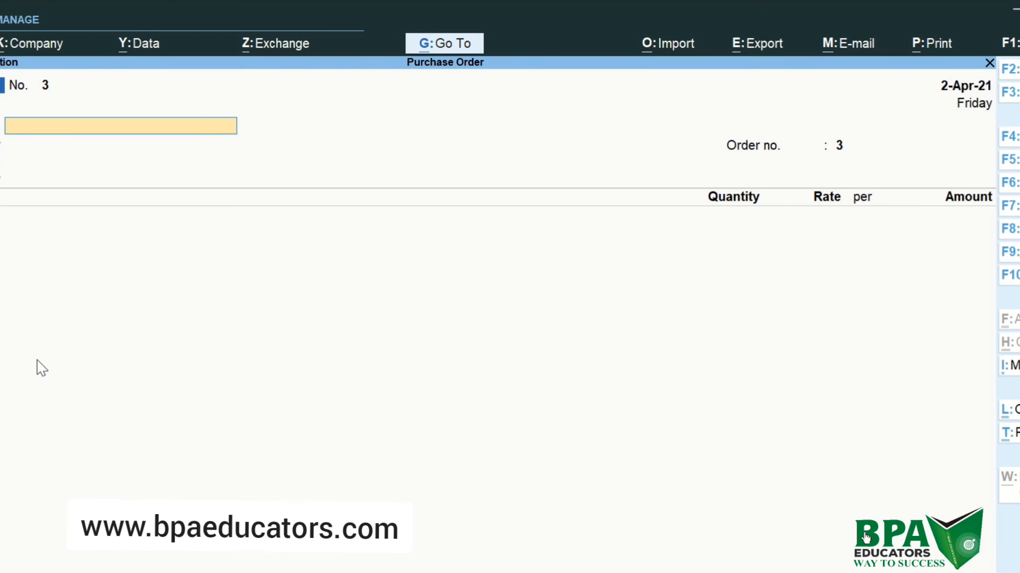
Show the inactive voucher types in the list for changing the voucher type
{"action": "key", "text": "F10"}
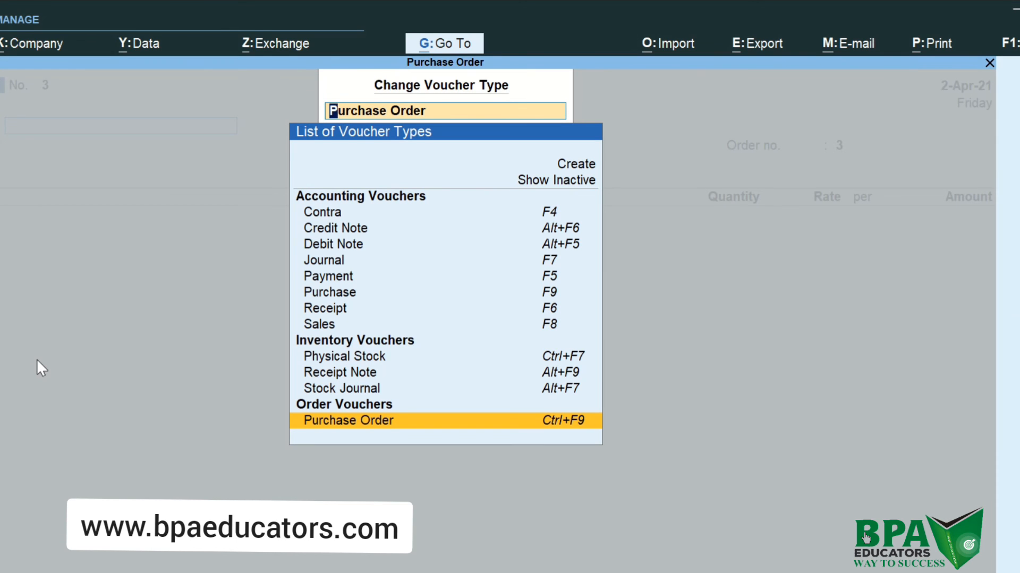
{"action": "key", "text": "Up"}
{"action": "key", "text": "Up"}
{"action": "key", "text": "Up"}
{"action": "key", "text": "Up"}
{"action": "key", "text": "Up"}
{"action": "key", "text": "Up"}
{"action": "key", "text": "Up"}
{"action": "key", "text": "Up"}
{"action": "key", "text": "Up"}
{"action": "key", "text": "Up"}
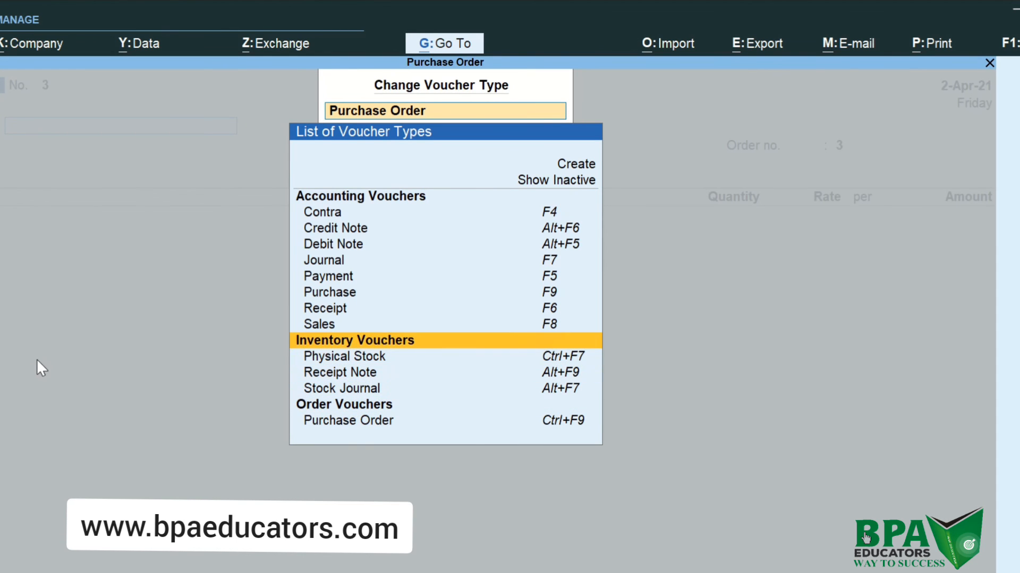
{"action": "key", "text": "Up"}
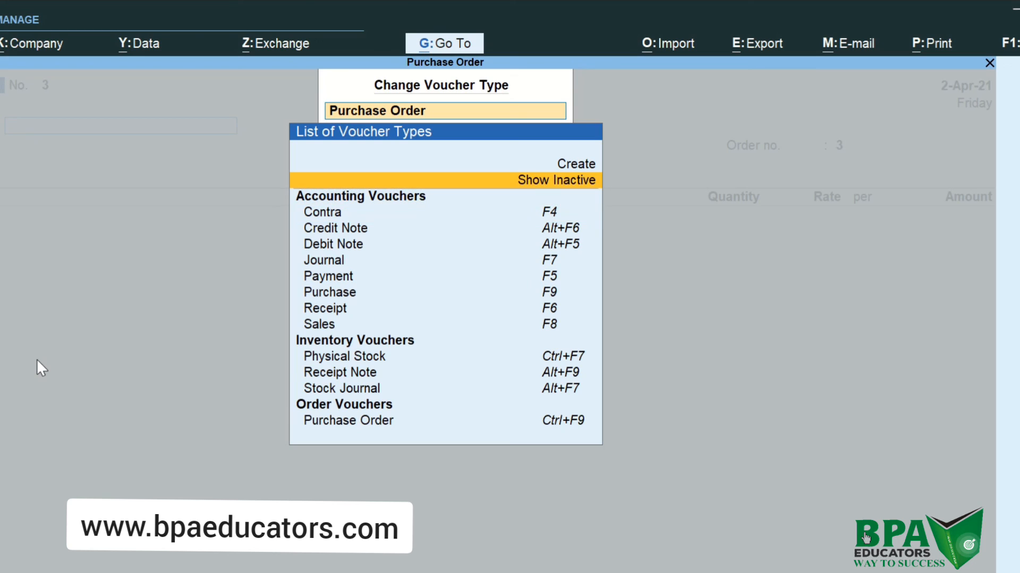
{"action": "key", "text": "Return"}
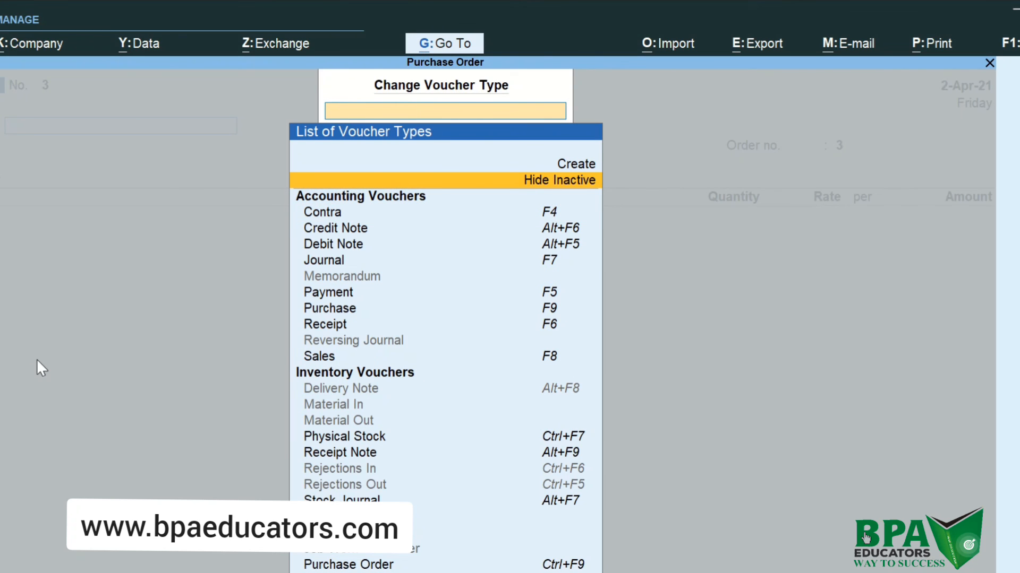
Activate the Rejections Out voucher type and choose Xyz Ltd. as the ledger account of its new voucher
{"action": "key", "text": "Down"}
{"action": "key", "text": "Down"}
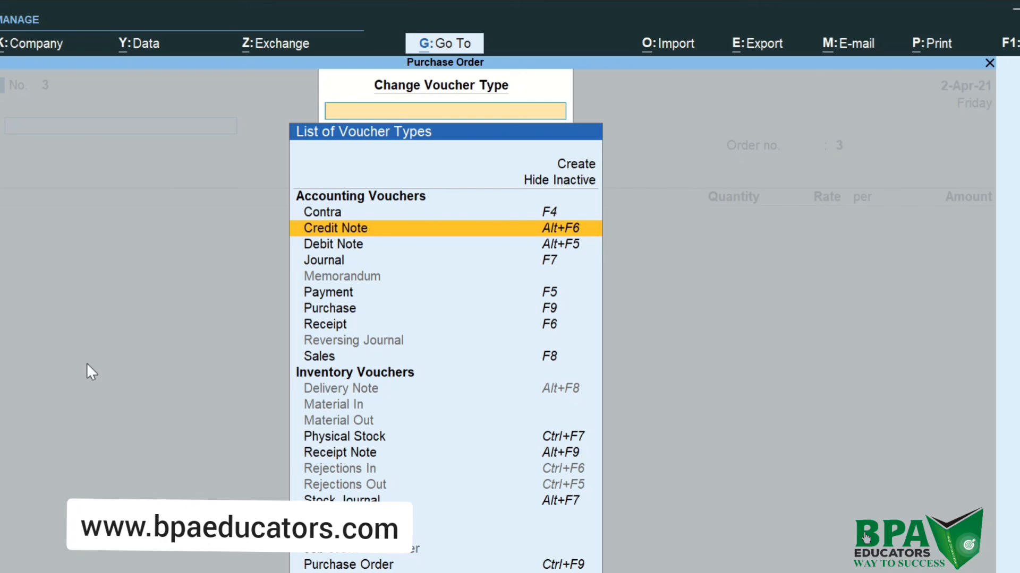
{"action": "left_click", "coordinate": [544, 491]}
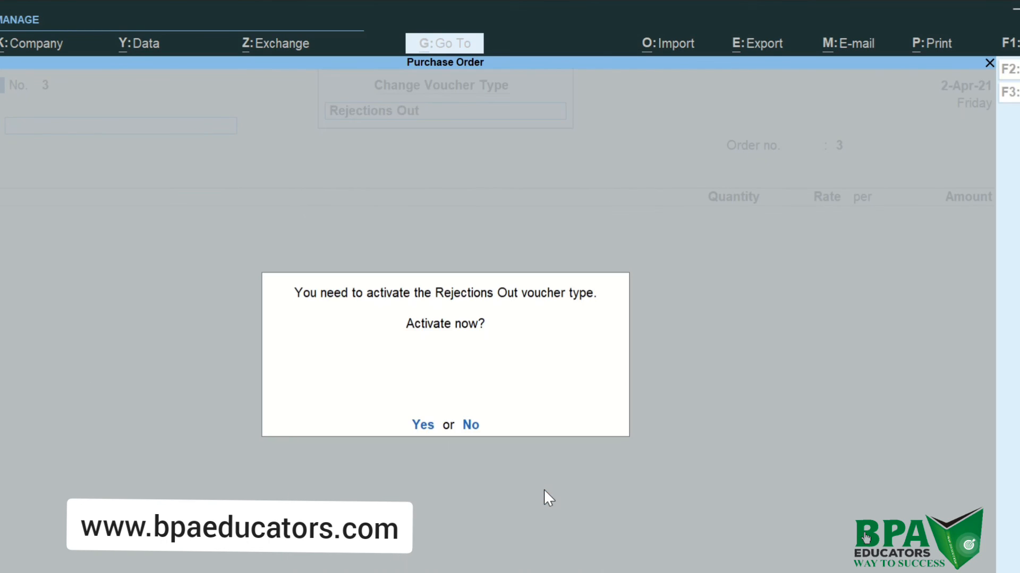
{"action": "key", "text": "y"}
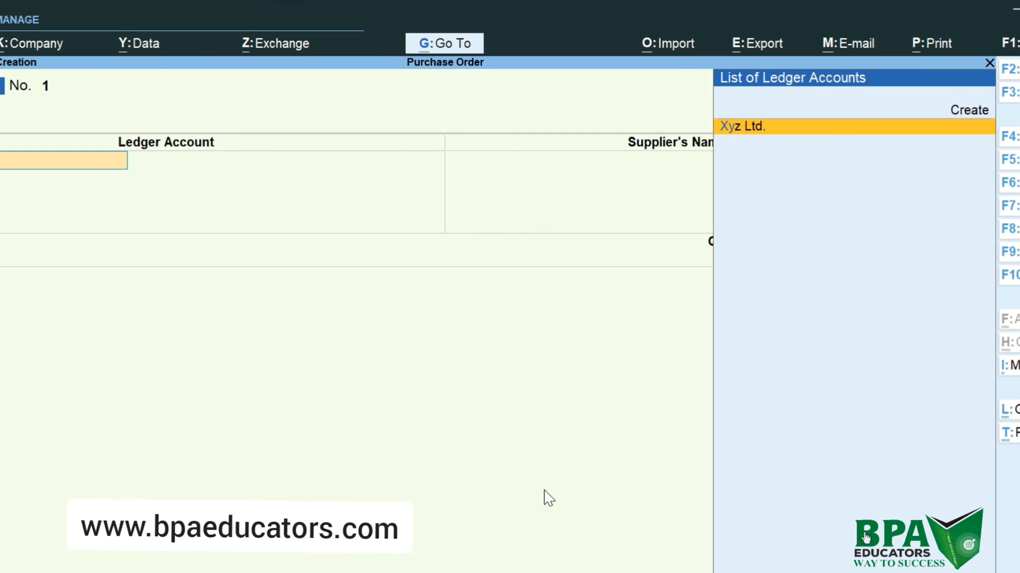
{"action": "key", "text": "Return"}
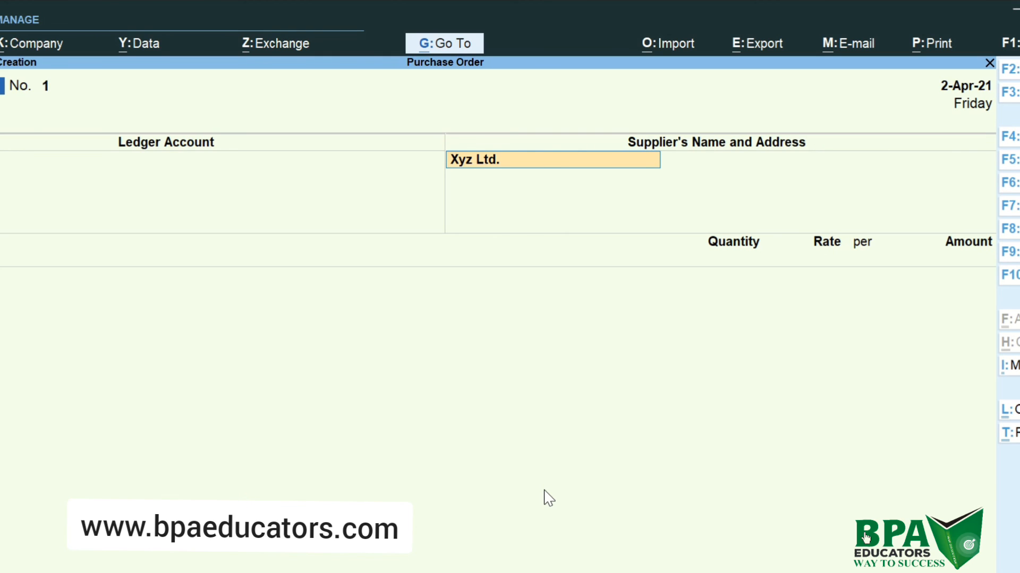
Accept Xyz Ltd. as the supplier and add Micromax to the Rejections Out voucher under tracking number 1
{"action": "key", "text": "Return"}
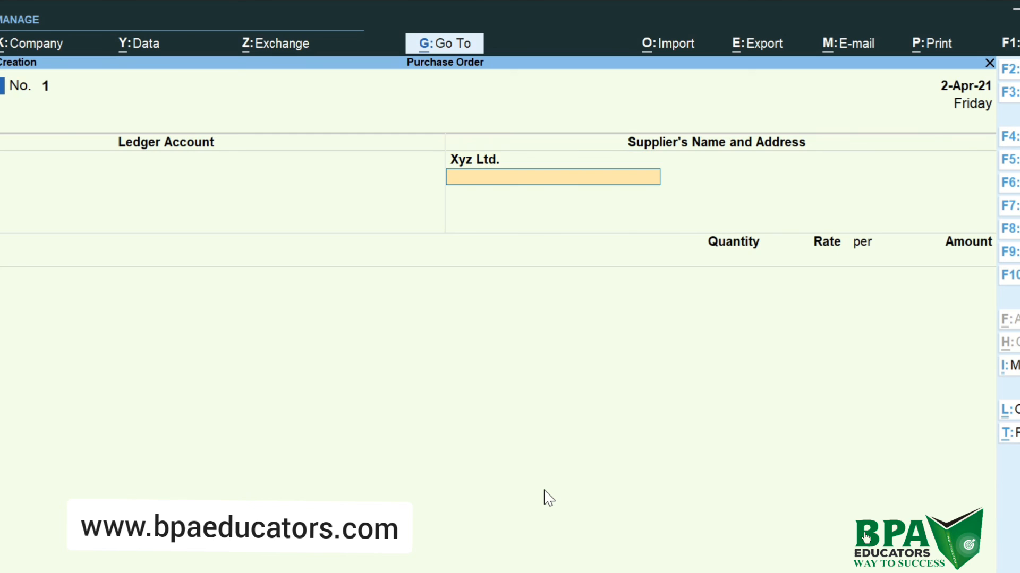
{"action": "key", "text": "Return"}
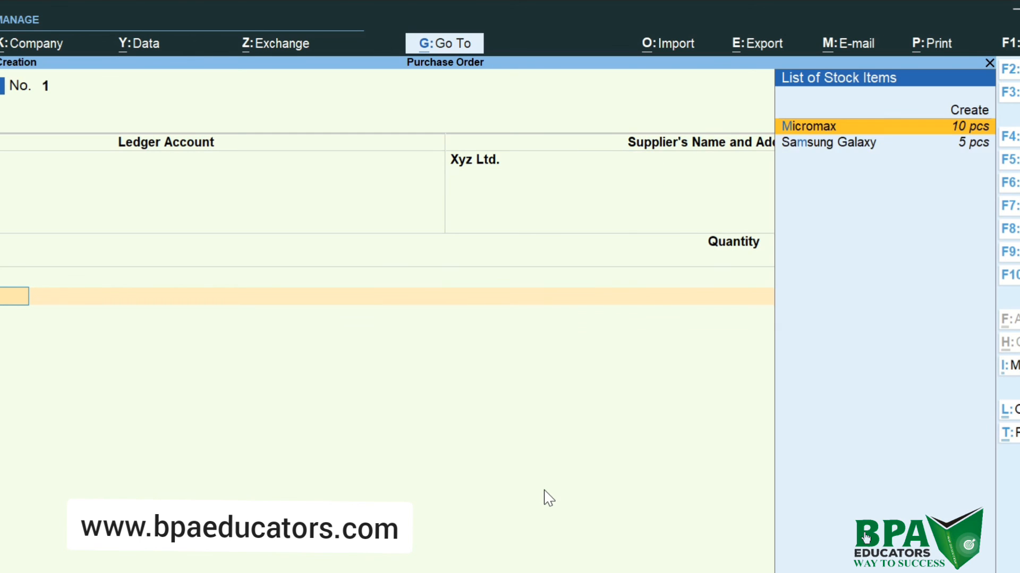
{"action": "type", "text": "m"}
{"action": "key", "text": "Return"}
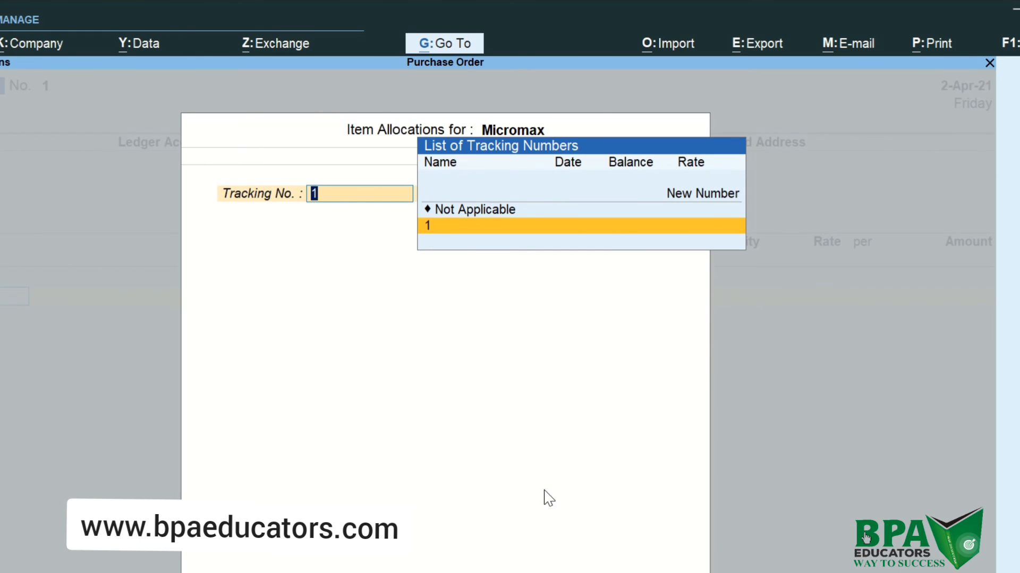
{"action": "key", "text": "Return"}
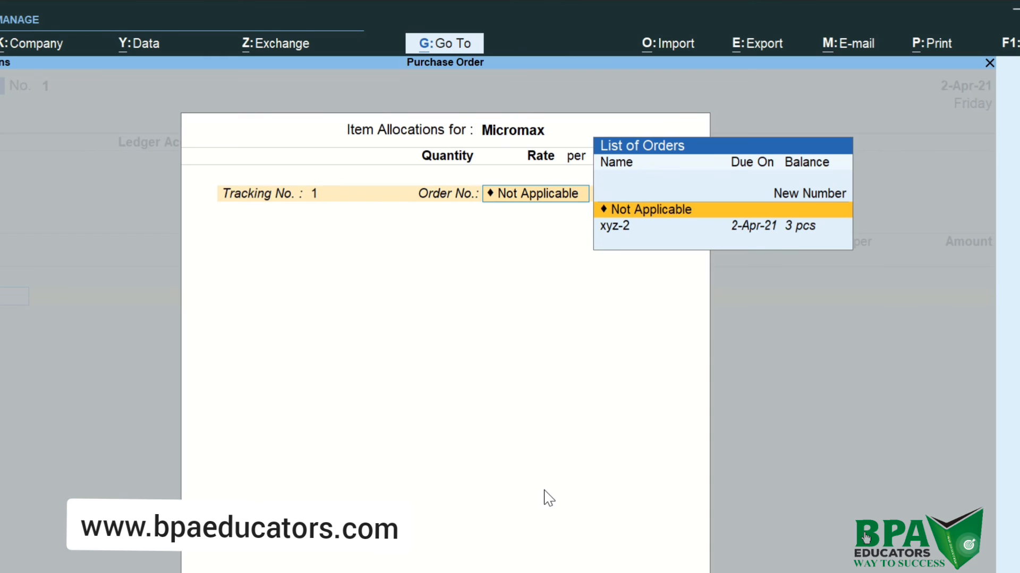
Date the Rejections Out voucher 1-May-21 and set the Micromax allocation's order number to Not Applicable
{"action": "key", "text": "Down"}
{"action": "key", "text": "Return"}
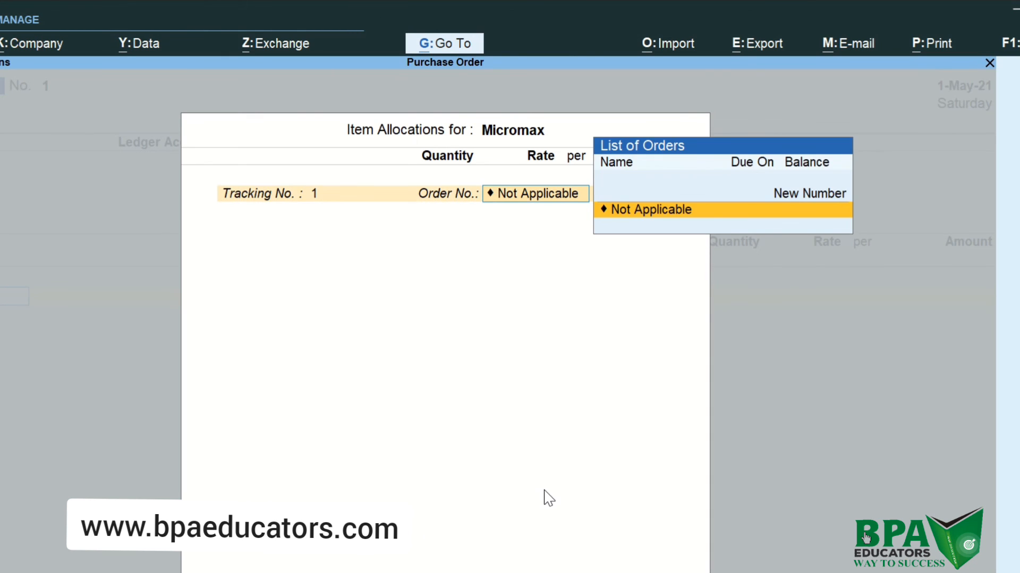
{"action": "key", "text": "Return"}
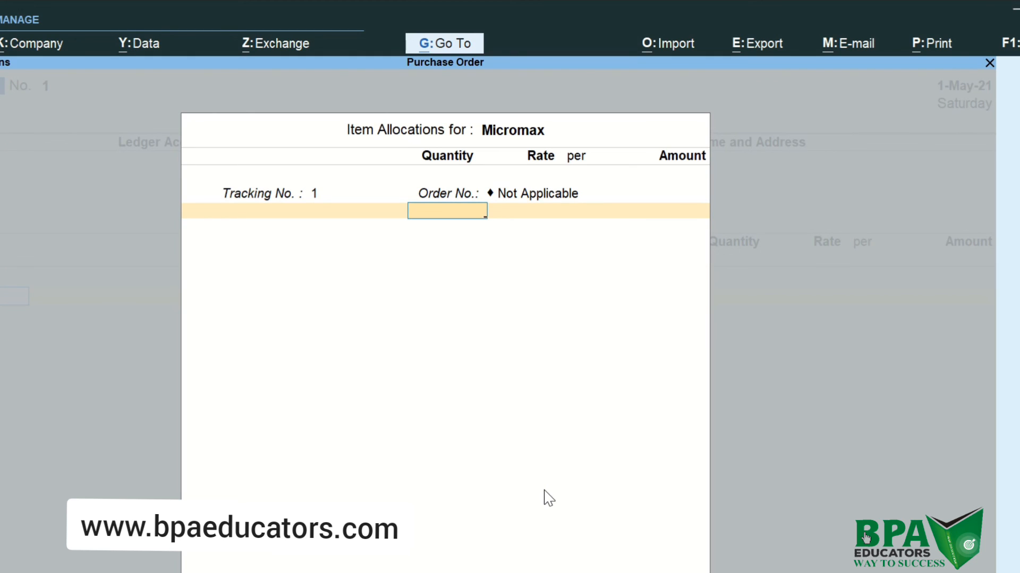
Allocate 2 pcs of Micromax at a rate of 10,000.00 per pcs and end the item list
{"action": "type", "text": "2"}
{"action": "key", "text": "Return"}
{"action": "key", "text": "Return"}
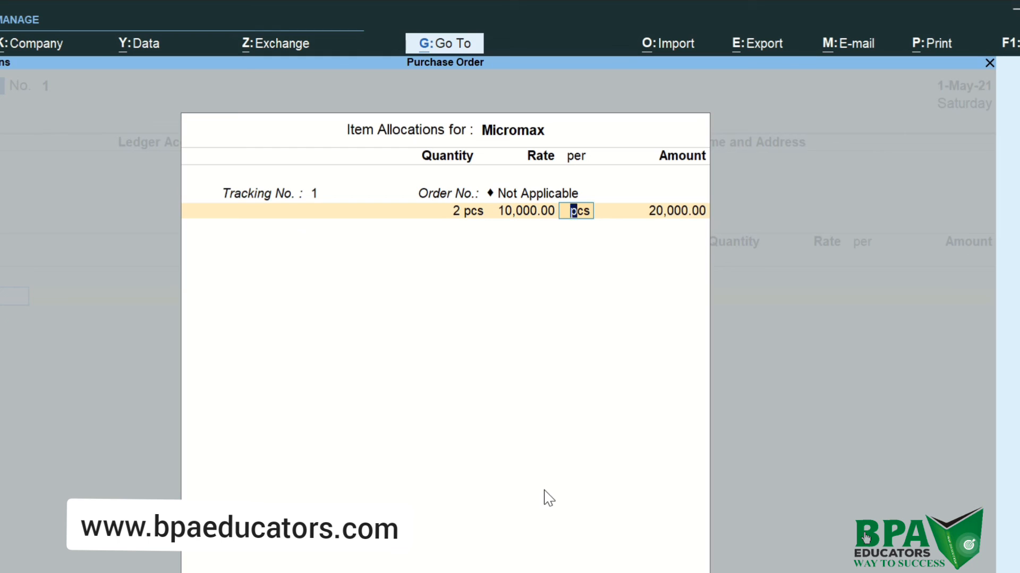
{"action": "key", "text": "Return"}
{"action": "key", "text": "Return"}
{"action": "key", "text": "Return"}
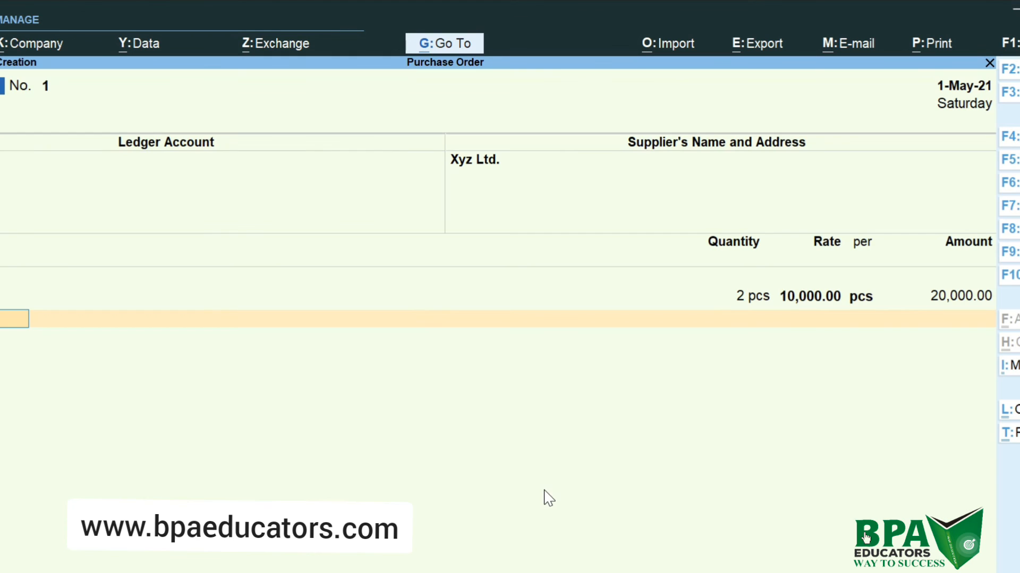
{"action": "key", "text": "Return"}
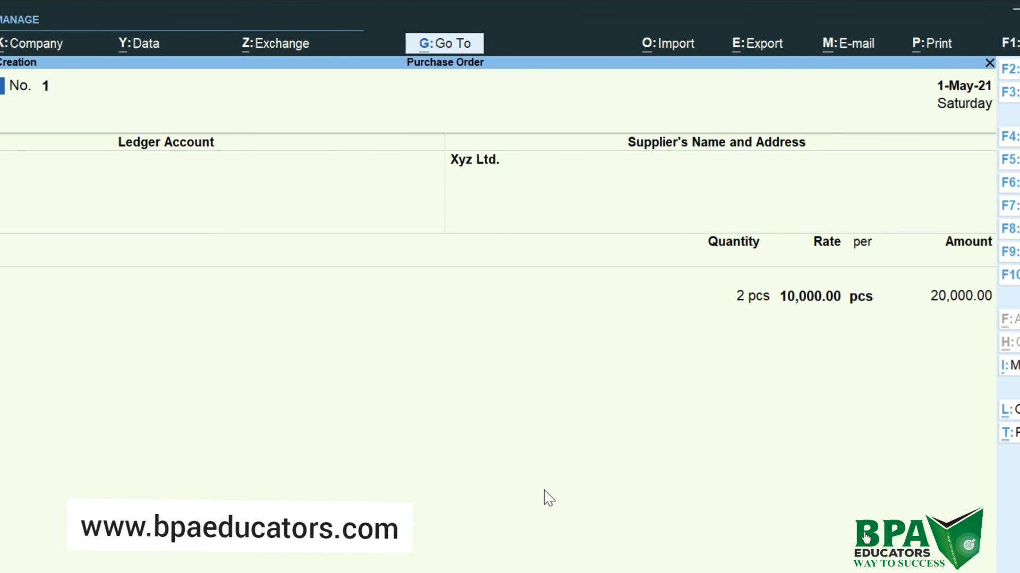
Return to the Micromax item allocation and change its tracking number to the new number Xyz-1
{"action": "key", "text": "BackSpace"}
{"action": "key", "text": "BackSpace"}
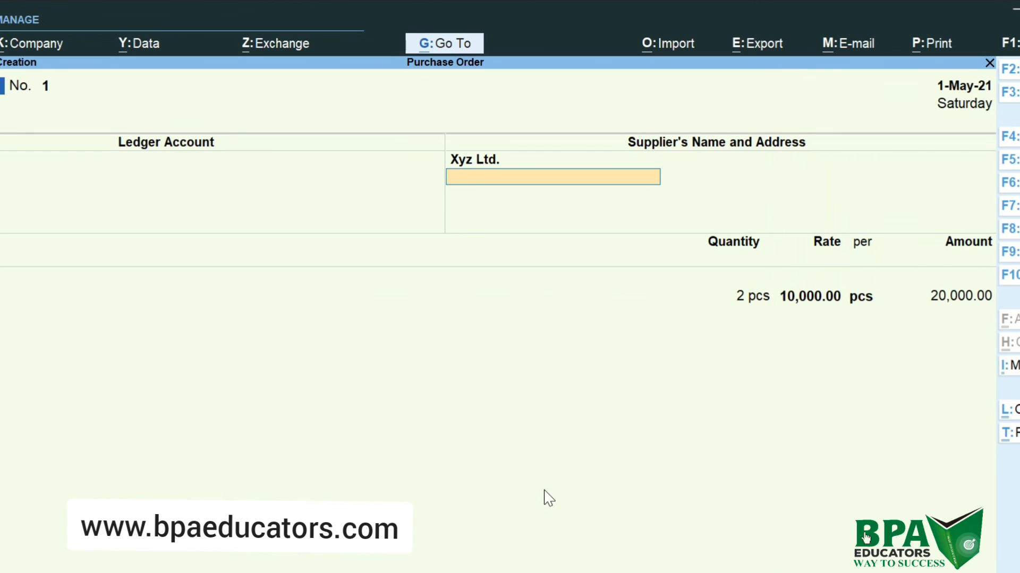
{"action": "key", "text": "Return"}
{"action": "key", "text": "Return"}
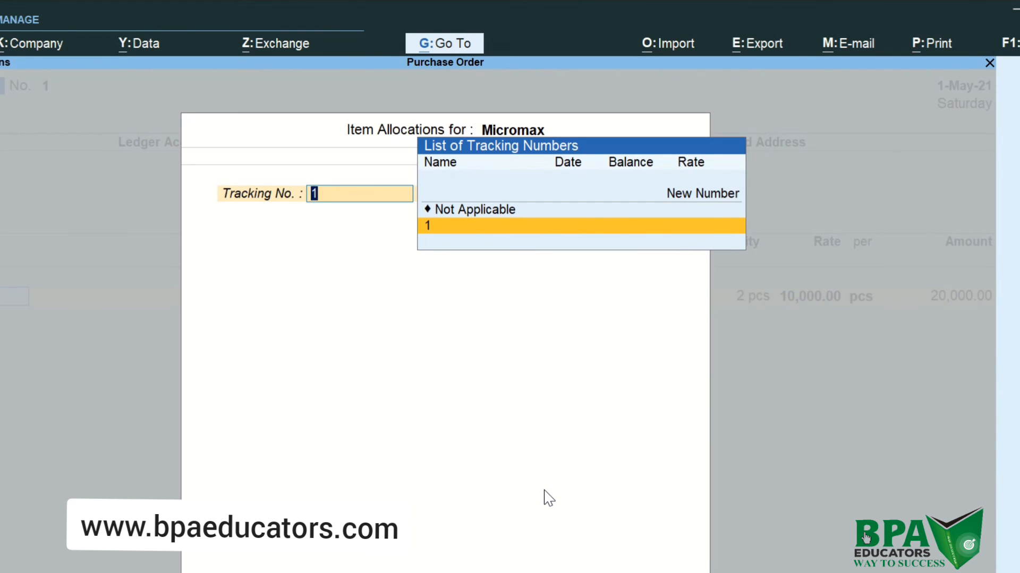
{"action": "type", "text": "X"}
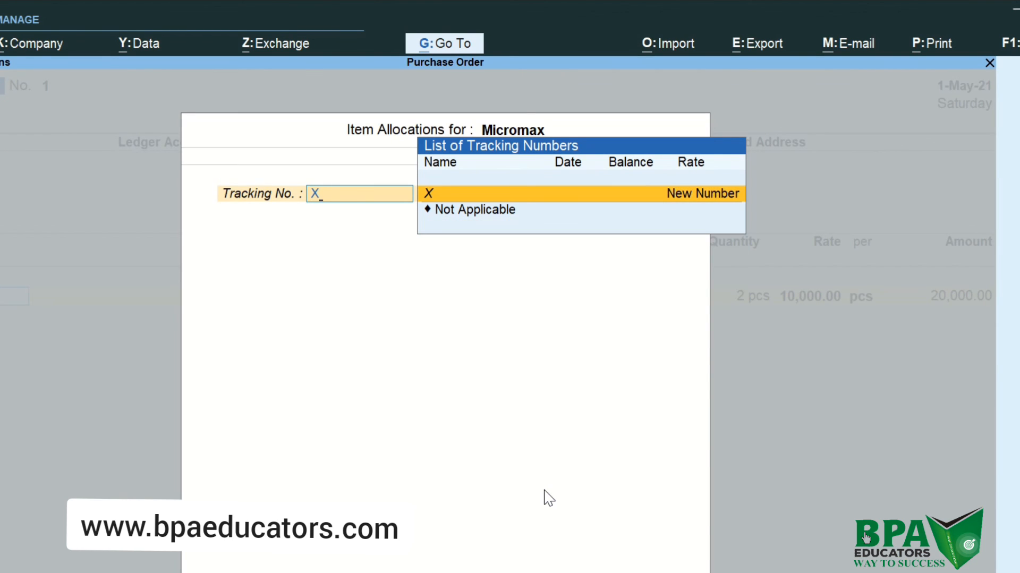
{"action": "type", "text": "yz-1"}
{"action": "key", "text": "Return"}
{"action": "key", "text": "Return"}
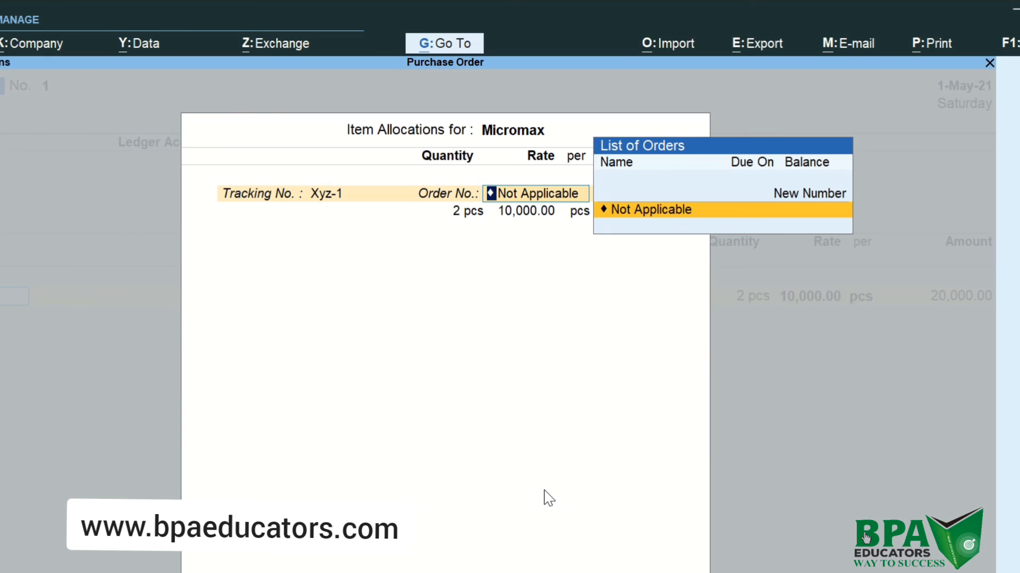
Accept the Micromax allocation with no order number and save the Rejections Out voucher
{"action": "key", "text": "Return"}
{"action": "key", "text": "Return"}
{"action": "key", "text": "Return"}
{"action": "key", "text": "Return"}
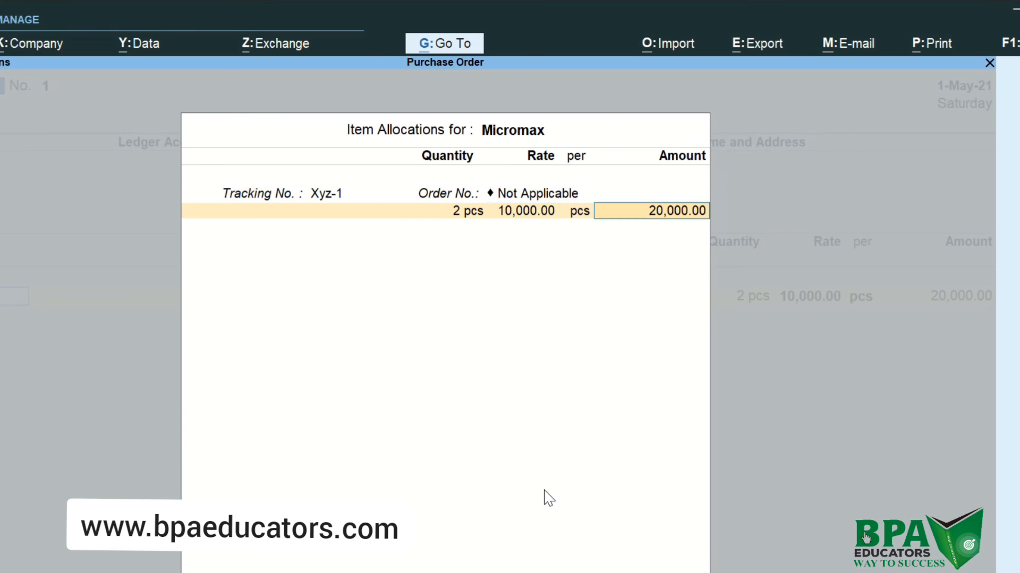
{"action": "key", "text": "Return"}
{"action": "key", "text": "Return"}
{"action": "key", "text": "Return"}
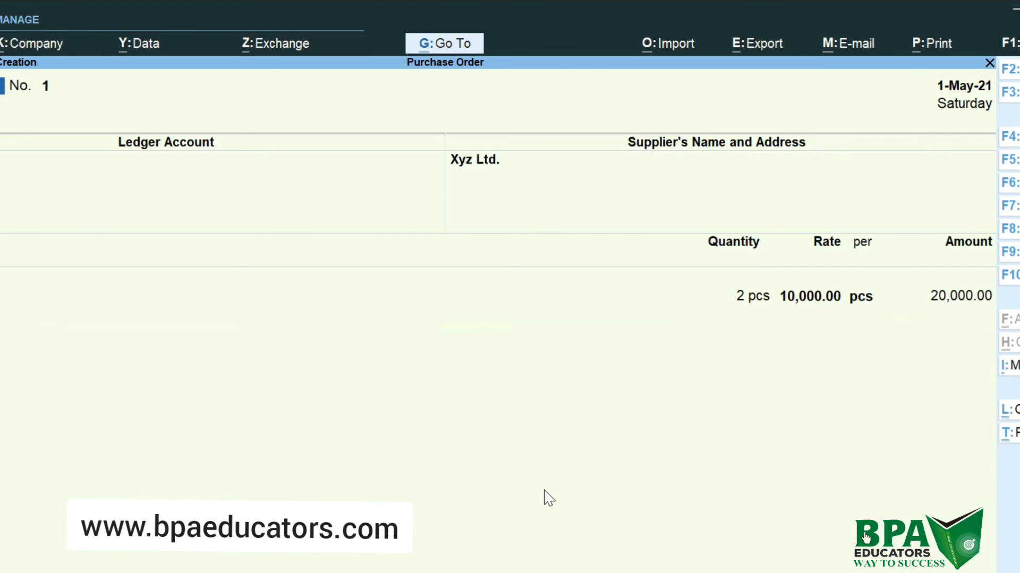
{"action": "key", "text": "Return"}
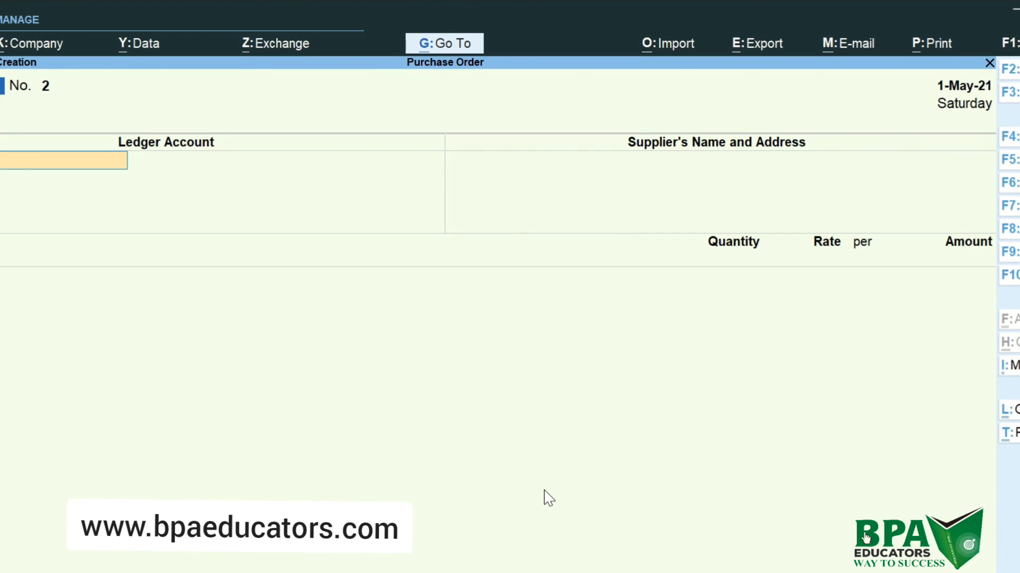